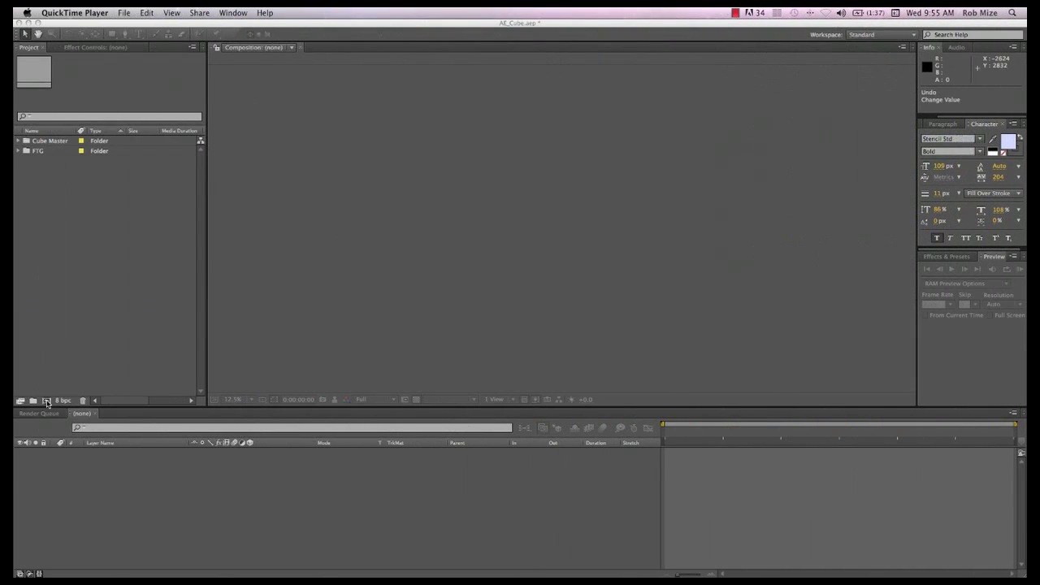
Create a new 1280×720 composition named CUBE.
{"action": "left_click", "coordinate": [46, 401]}
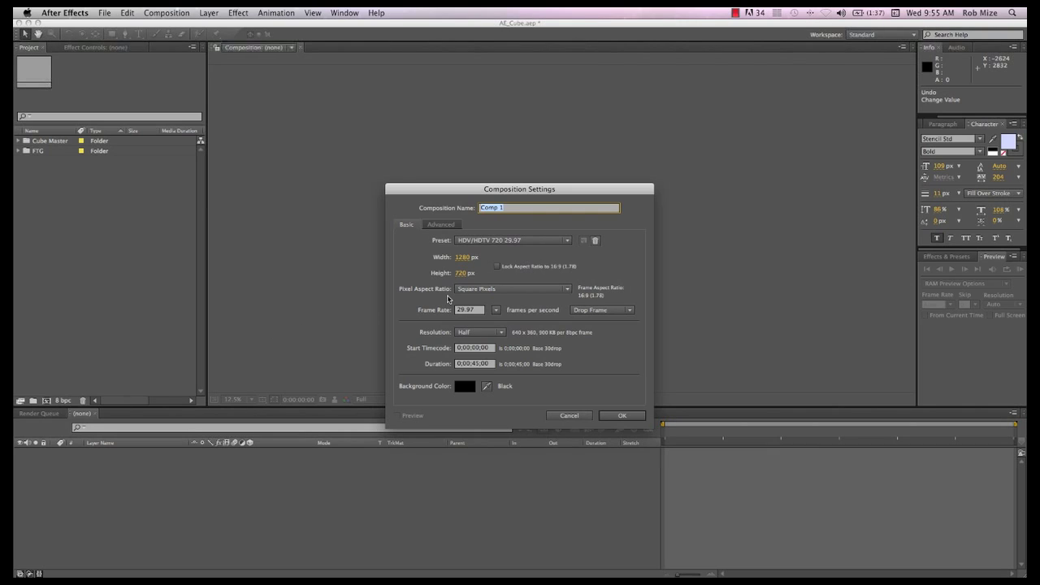
{"action": "type", "text": "CUBE"}
{"action": "left_click", "coordinate": [622, 415]}
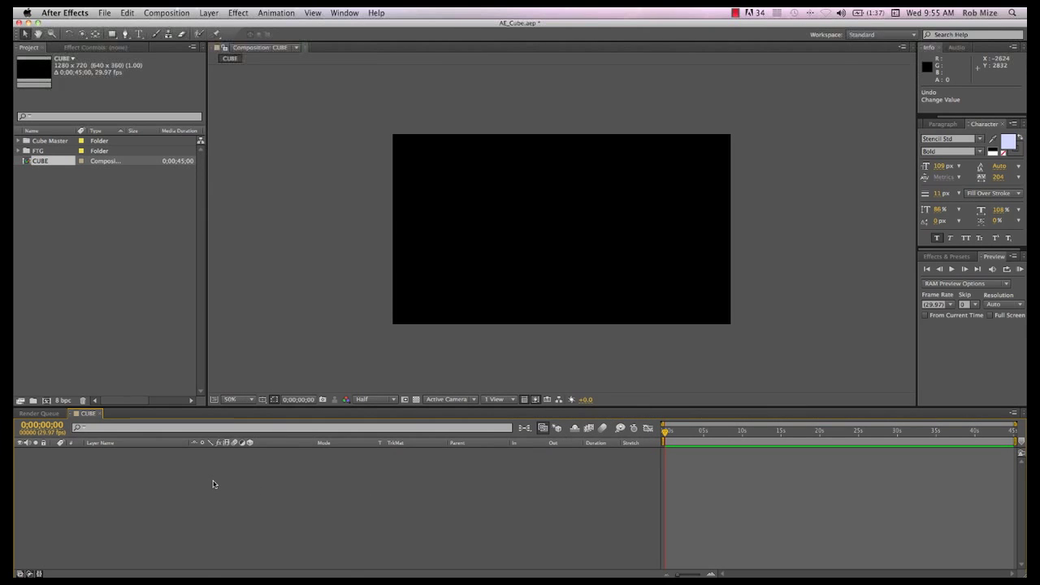
Add a 400×400 pale gray solid layer to the CUBE composition.
{"action": "right_click", "coordinate": [214, 484]}
{"action": "mouse_move", "coordinate": [228, 489]}
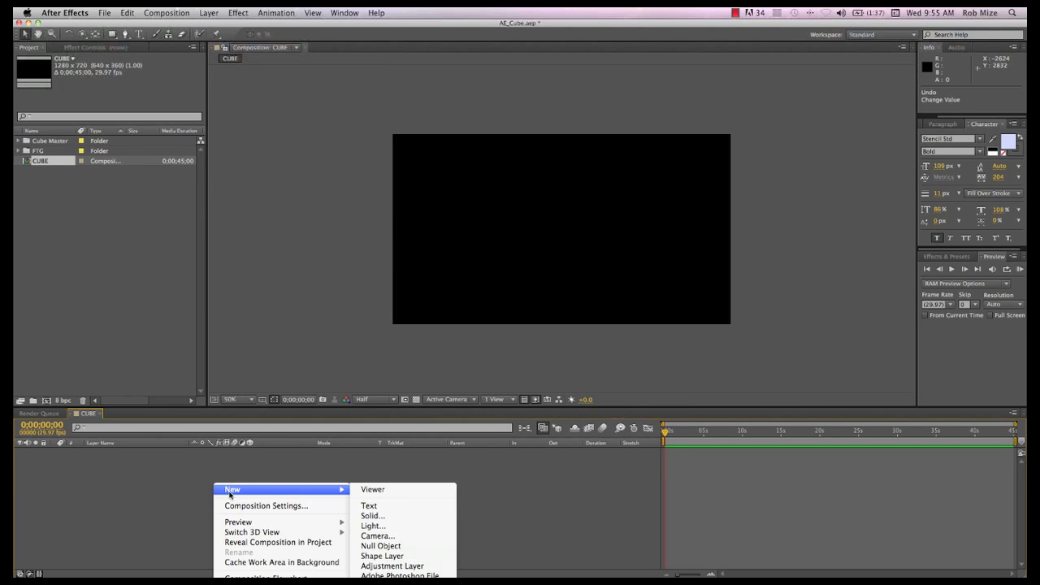
{"action": "left_click", "coordinate": [387, 516]}
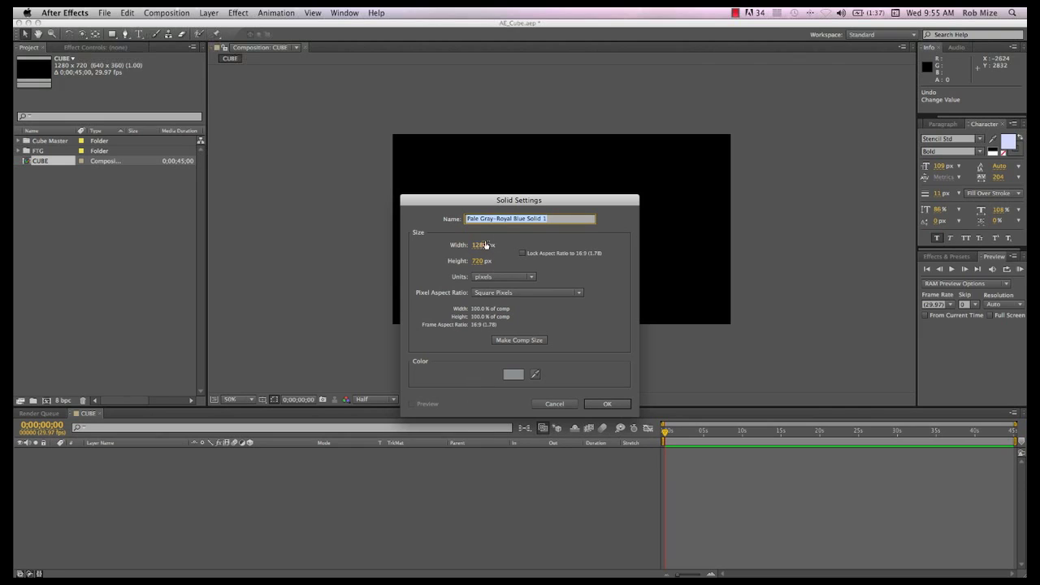
{"action": "left_click", "coordinate": [482, 246]}
{"action": "type", "text": "400"}
{"action": "key", "text": "Tab"}
{"action": "type", "text": "4900"}
{"action": "key", "text": "BackSpace"}
{"action": "key", "text": "BackSpace"}
{"action": "key", "text": "BackSpace"}
{"action": "type", "text": "00"}
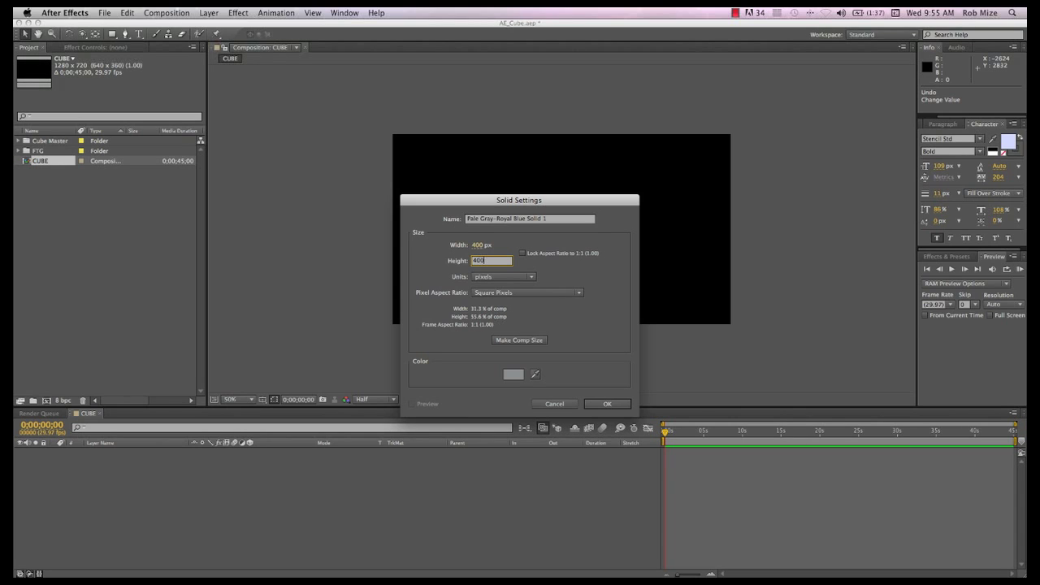
{"action": "left_click", "coordinate": [605, 403]}
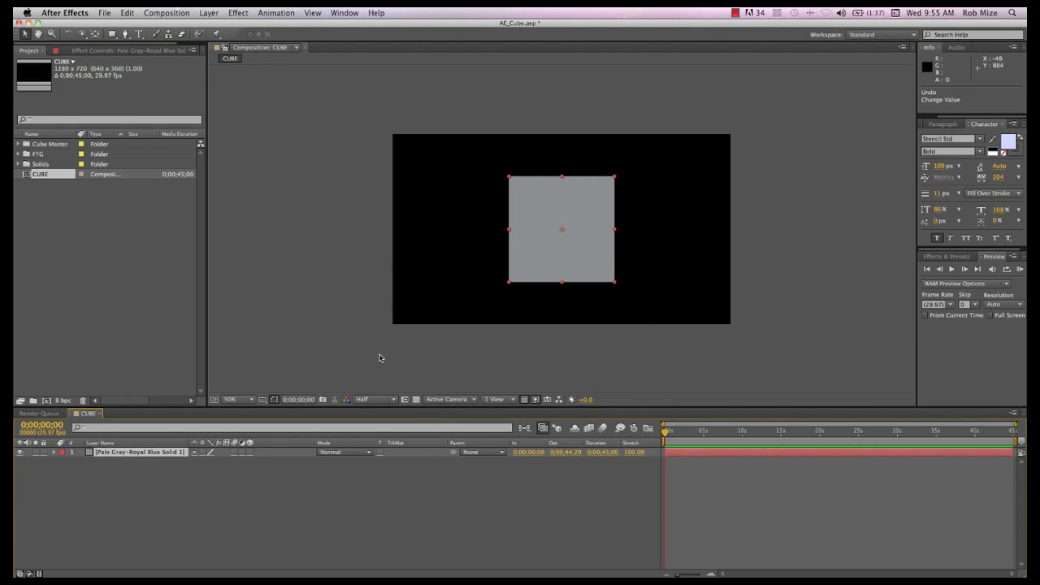
Show the transparency grid, duplicate the solid into six layers, and make them all 3D.
{"action": "left_click", "coordinate": [416, 399]}
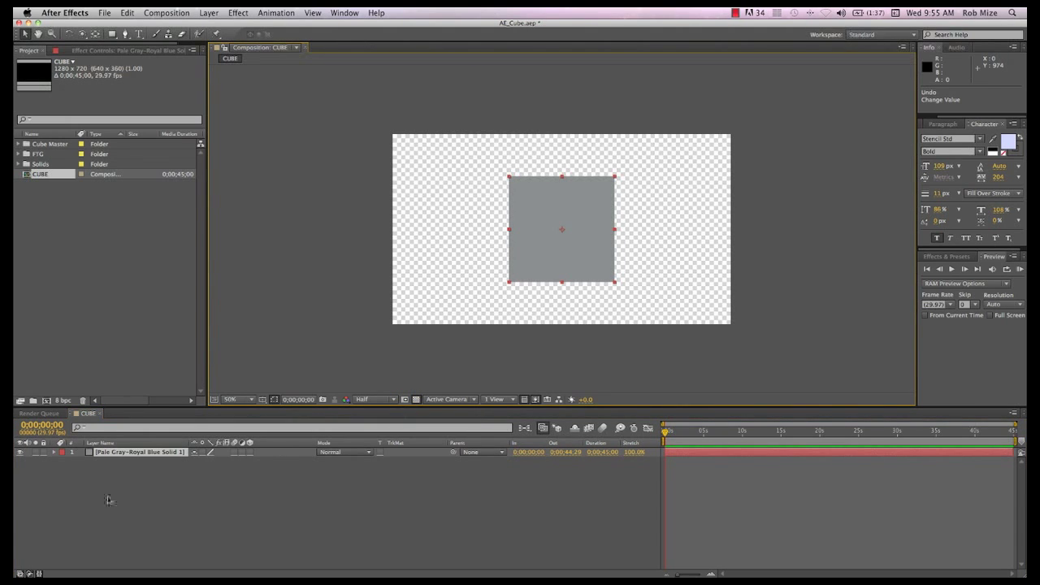
{"action": "left_click", "coordinate": [122, 453]}
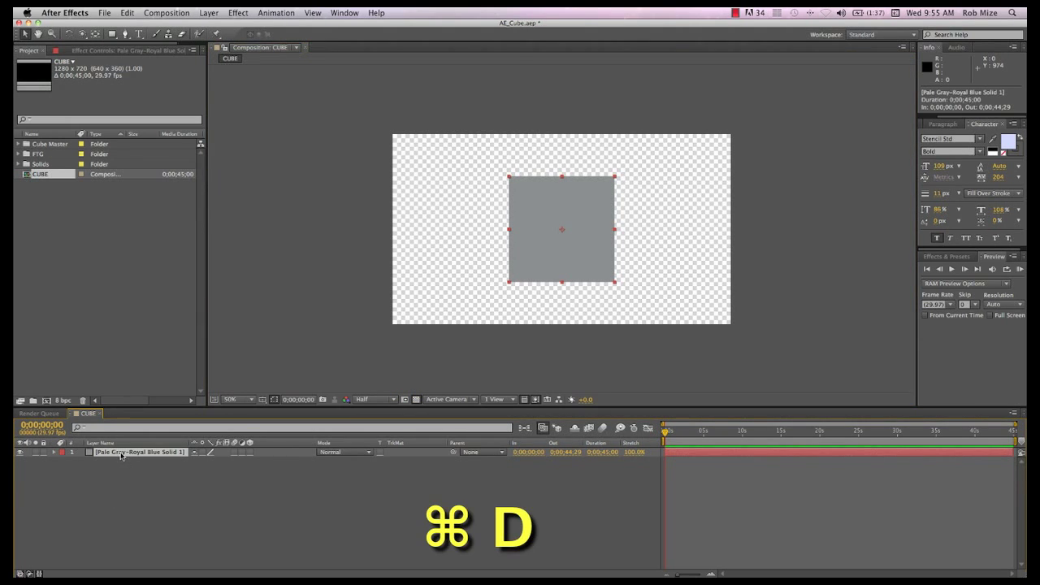
{"action": "key", "text": "super+d"}
{"action": "key", "text": "super+d"}
{"action": "key", "text": "super+d"}
{"action": "key", "text": "super+d"}
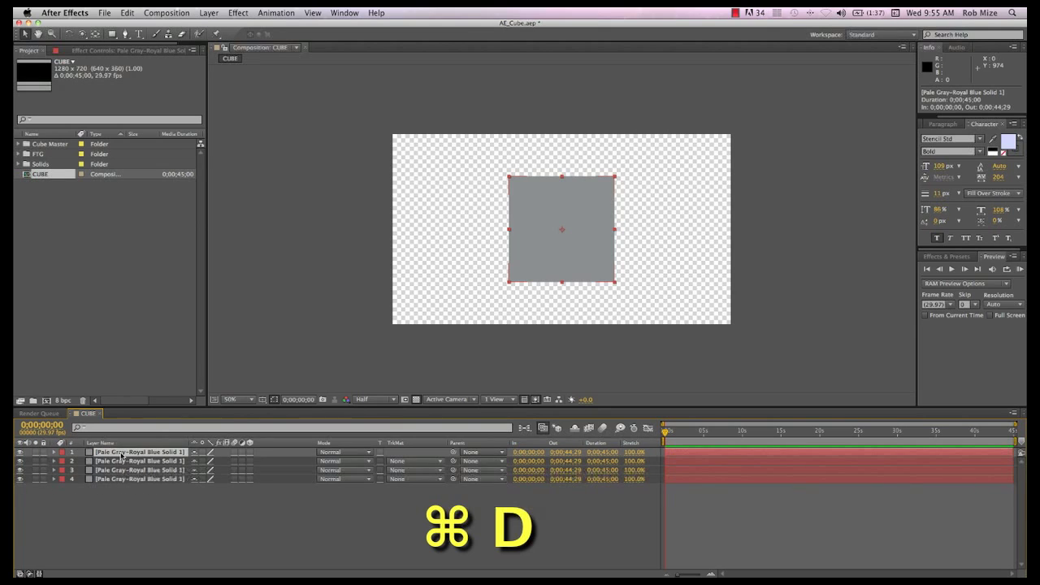
{"action": "key", "text": "super+d"}
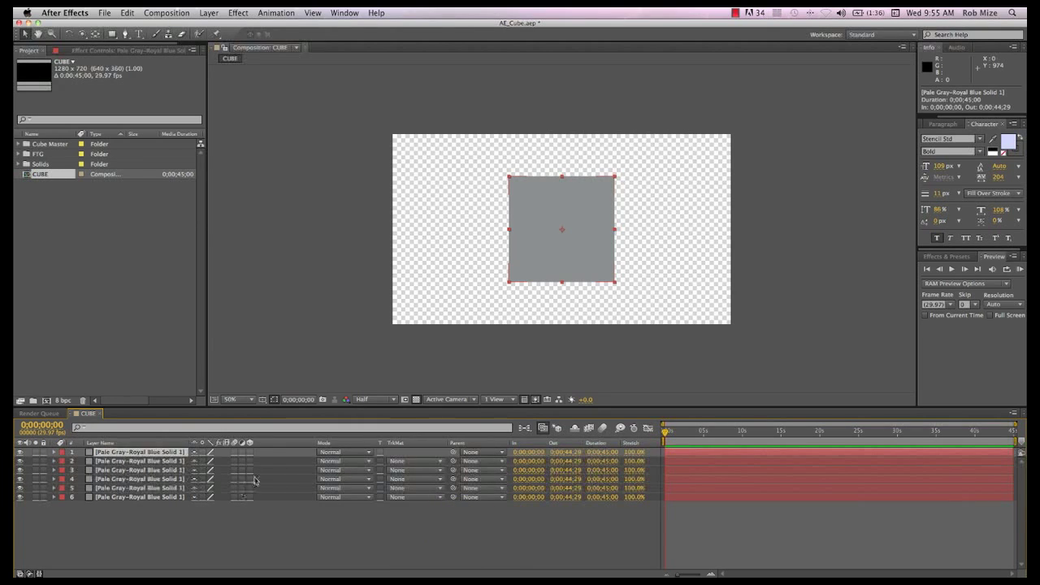
{"action": "left_click_drag", "start_coordinate": [250, 452], "coordinate": [250, 515]}
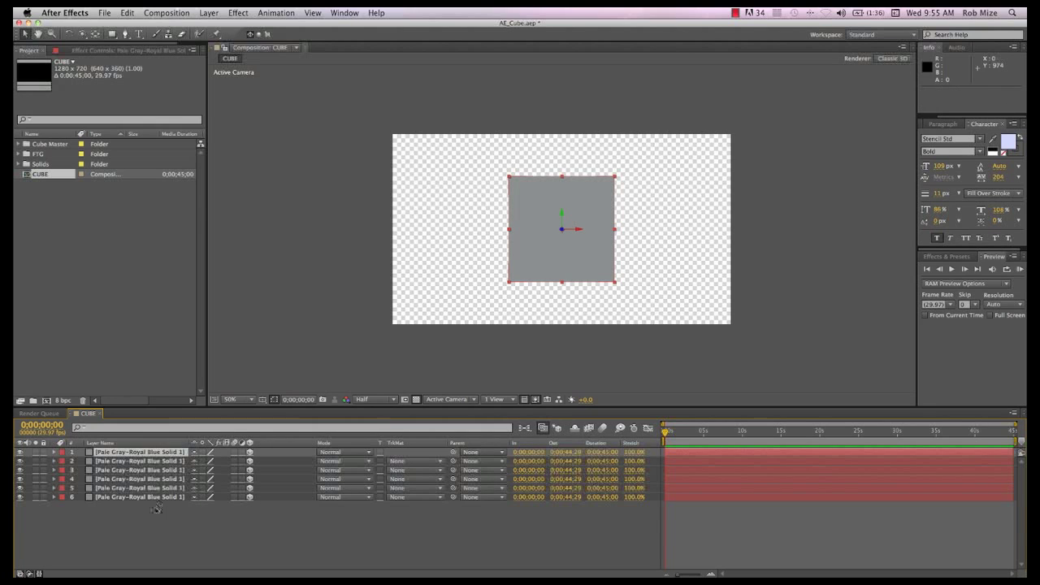
Switch to Custom View 1 and orbit the camera to see the solids at an angle.
{"action": "left_click", "coordinate": [473, 400]}
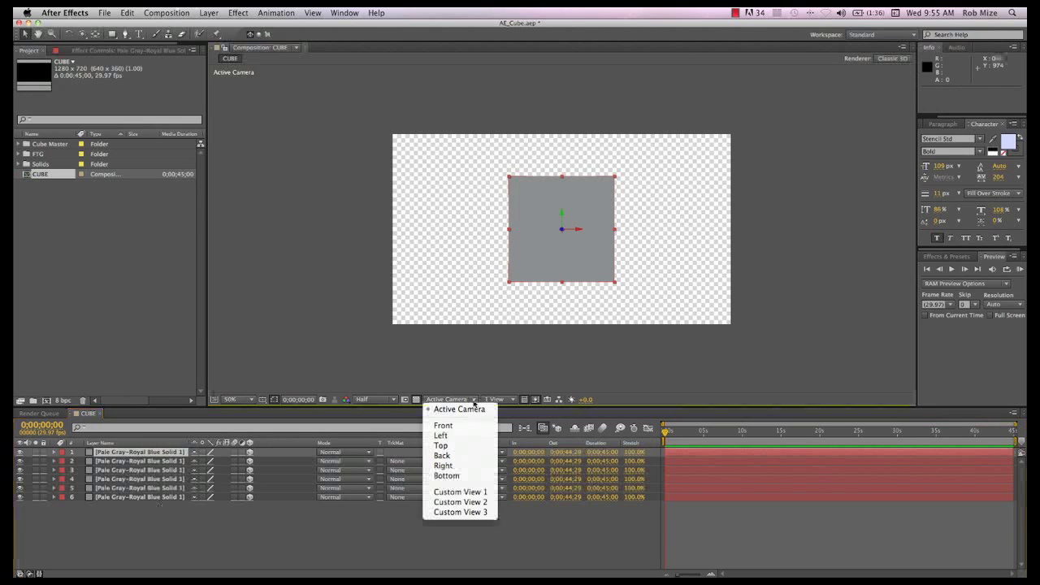
{"action": "left_click", "coordinate": [468, 491]}
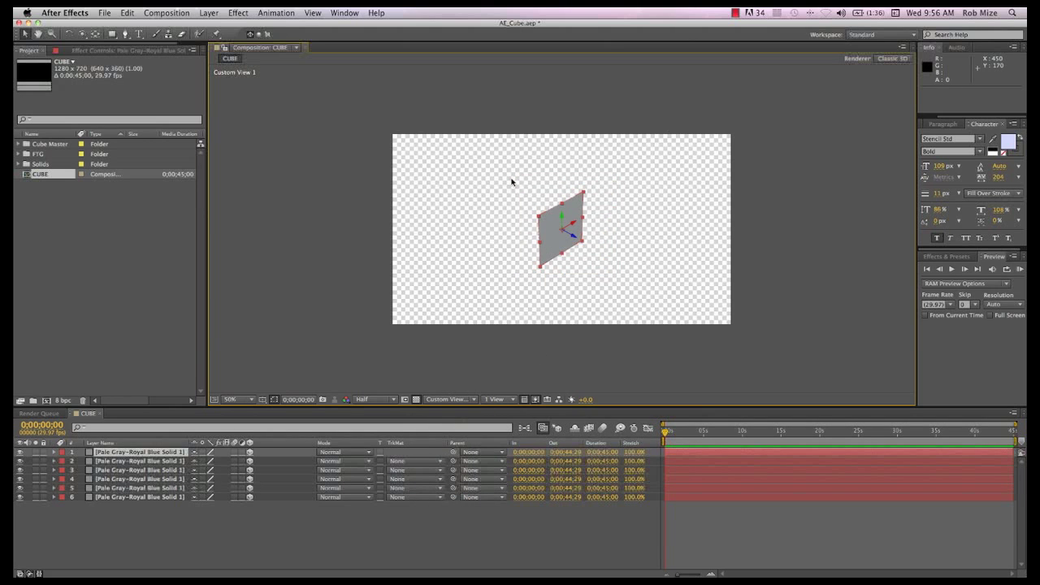
{"action": "key", "text": "c"}
{"action": "mouse_move", "coordinate": [498, 198]}
{"action": "left_mouse_down"}
{"action": "mouse_move", "coordinate": [545, 216]}
{"action": "mouse_move", "coordinate": [592, 191]}
{"action": "mouse_move", "coordinate": [525, 200]}
{"action": "mouse_move", "coordinate": [491, 183]}
{"action": "left_mouse_up"}
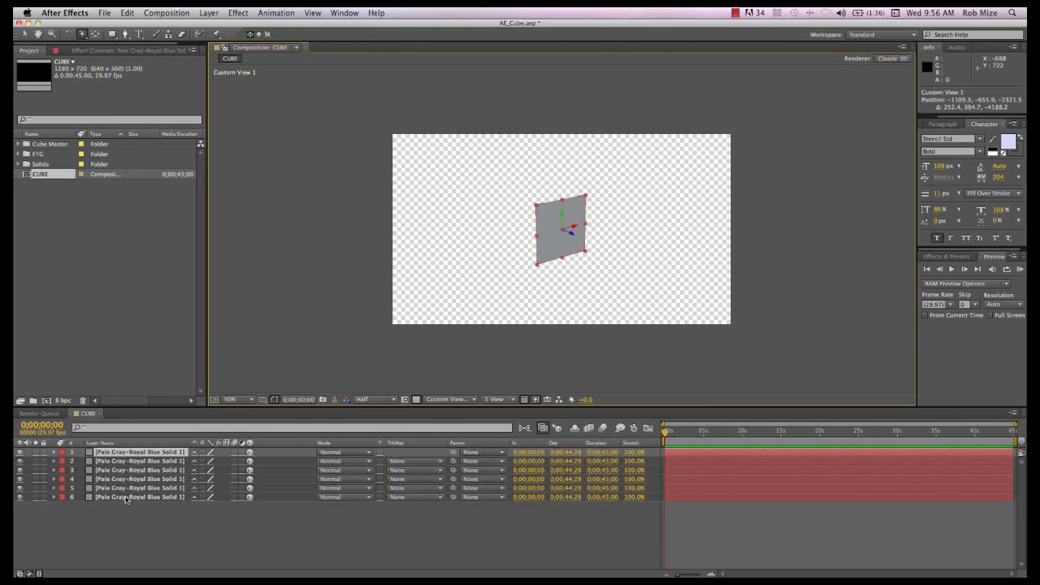
Return to Active Camera and rename the bottom three layers Back, Bottom and Left.
{"action": "key", "text": "Escape"}
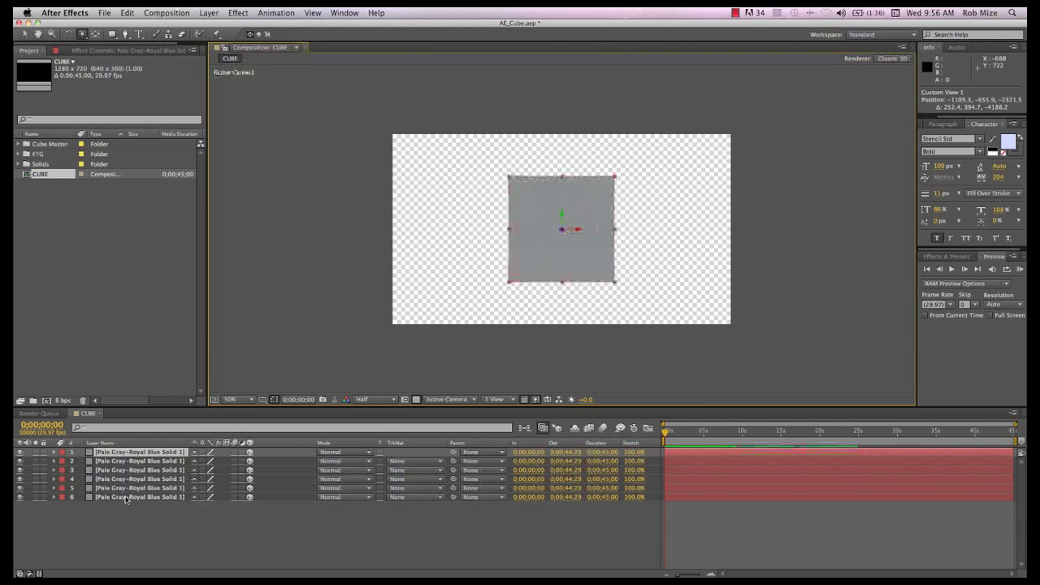
{"action": "left_click", "coordinate": [126, 497]}
{"action": "key", "text": "Return"}
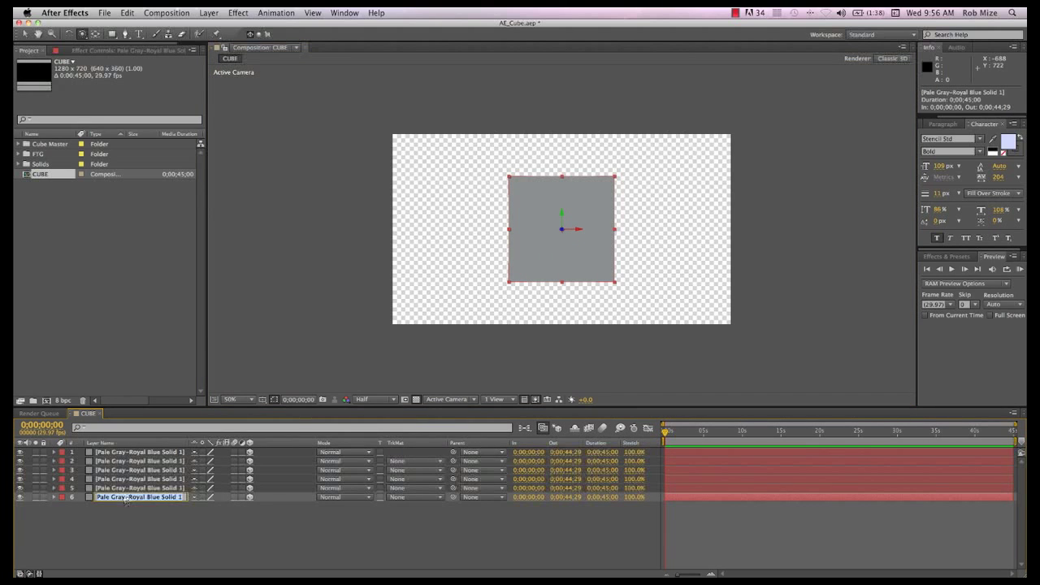
{"action": "type", "text": "Back"}
{"action": "key", "text": "Return"}
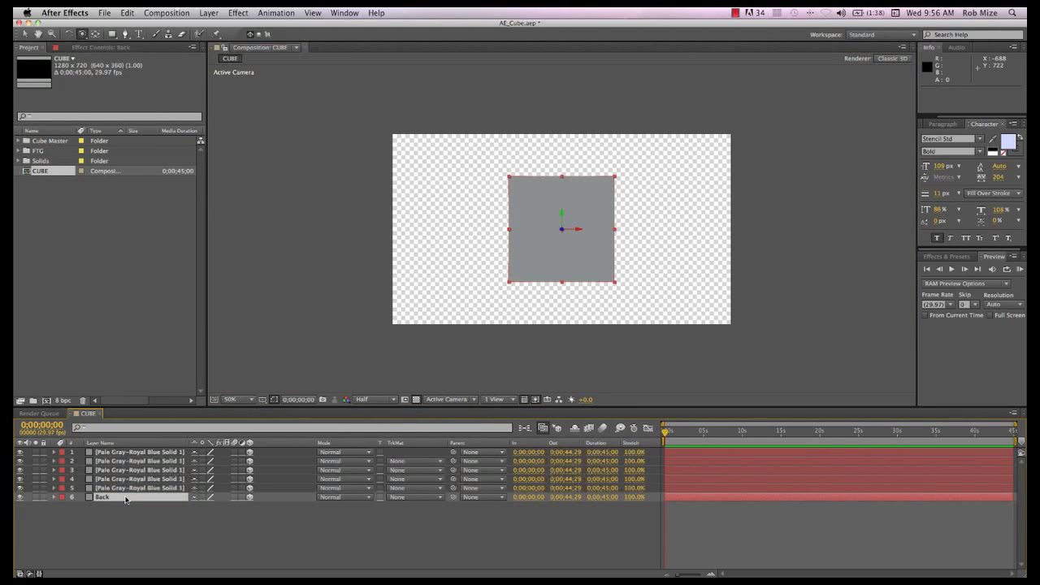
{"action": "key", "text": "ctrl+Up"}
{"action": "key", "text": "Return"}
{"action": "type", "text": "Frttom"}
{"action": "key", "text": "Return"}
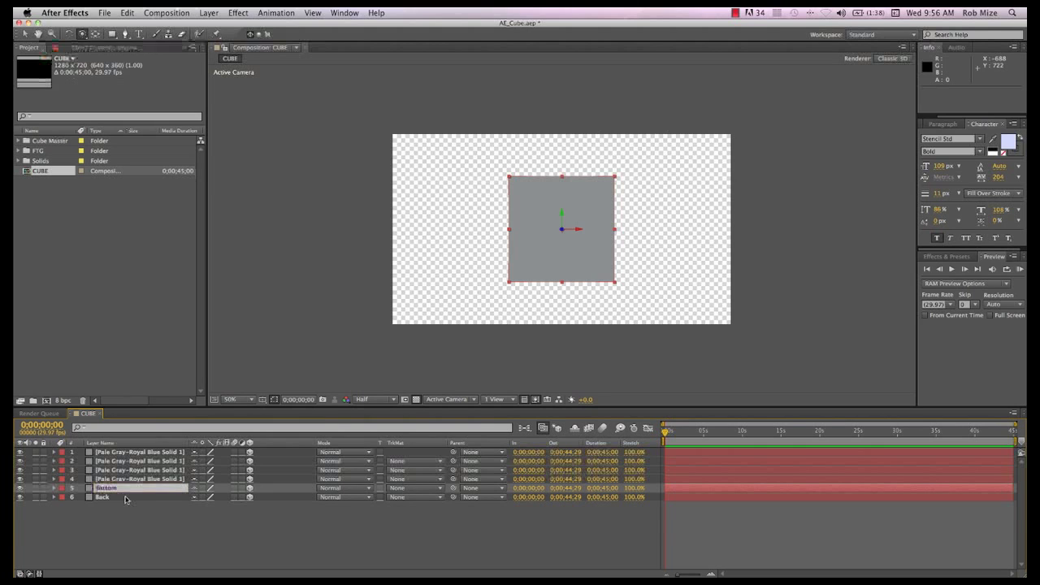
{"action": "key", "text": "ctrl+Up"}
{"action": "key", "text": "Return"}
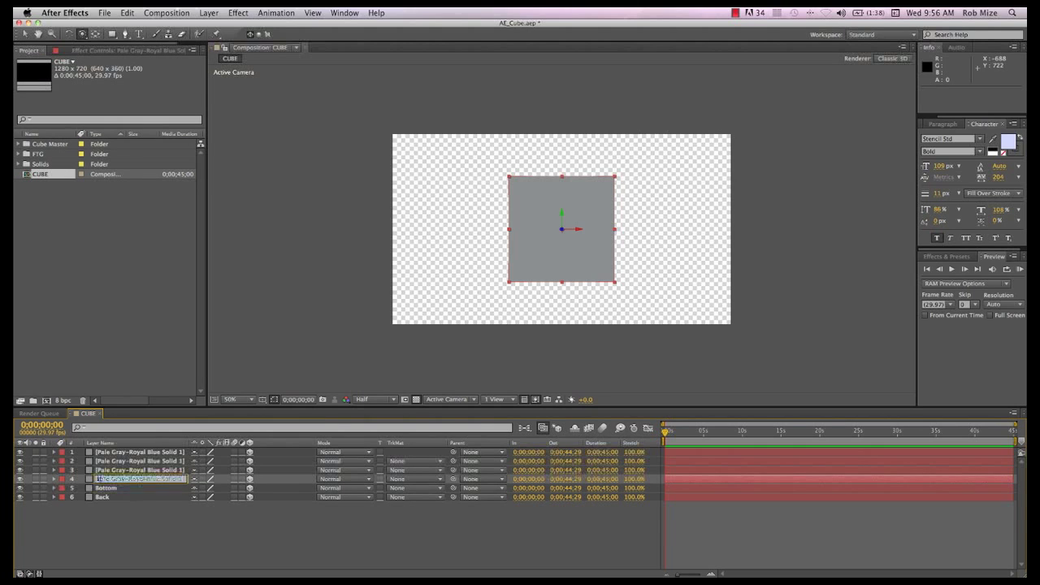
{"action": "type", "text": "Left"}
{"action": "key", "text": "Return"}
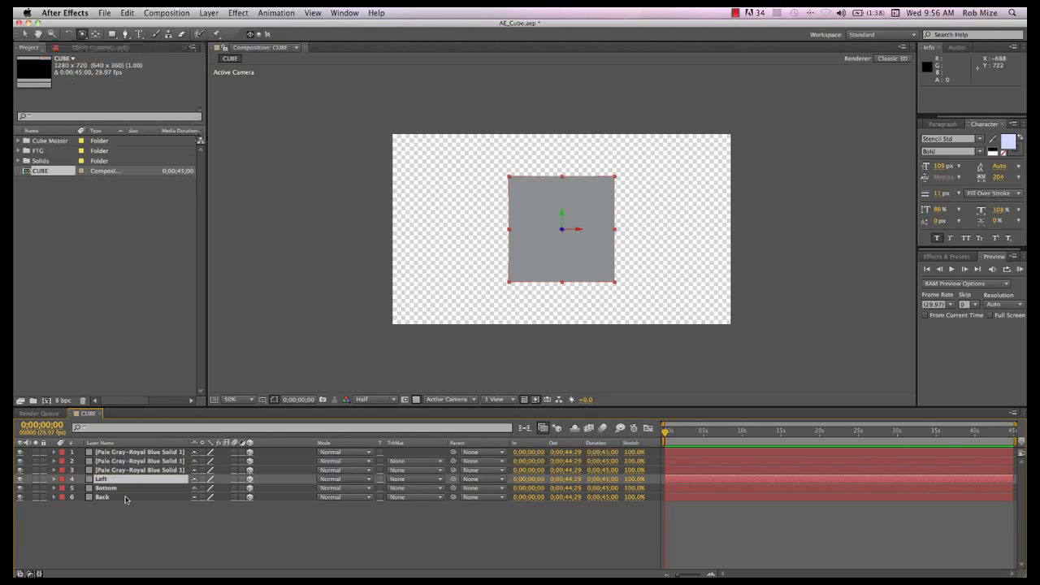
Rename the remaining three layers Right, Top and Front.
{"action": "key", "text": "ctrl+Up"}
{"action": "key", "text": "Return"}
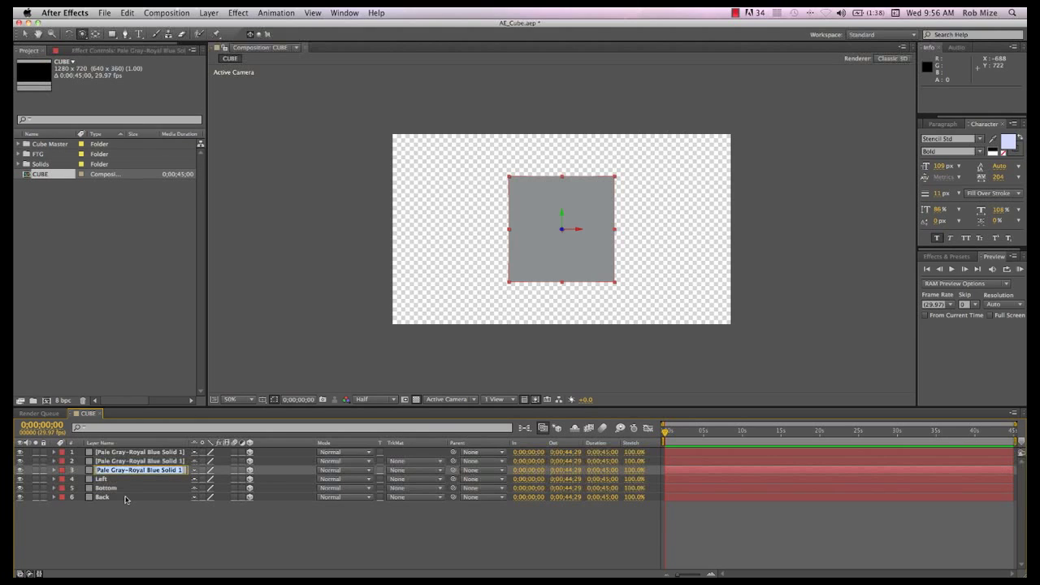
{"action": "type", "text": "Right"}
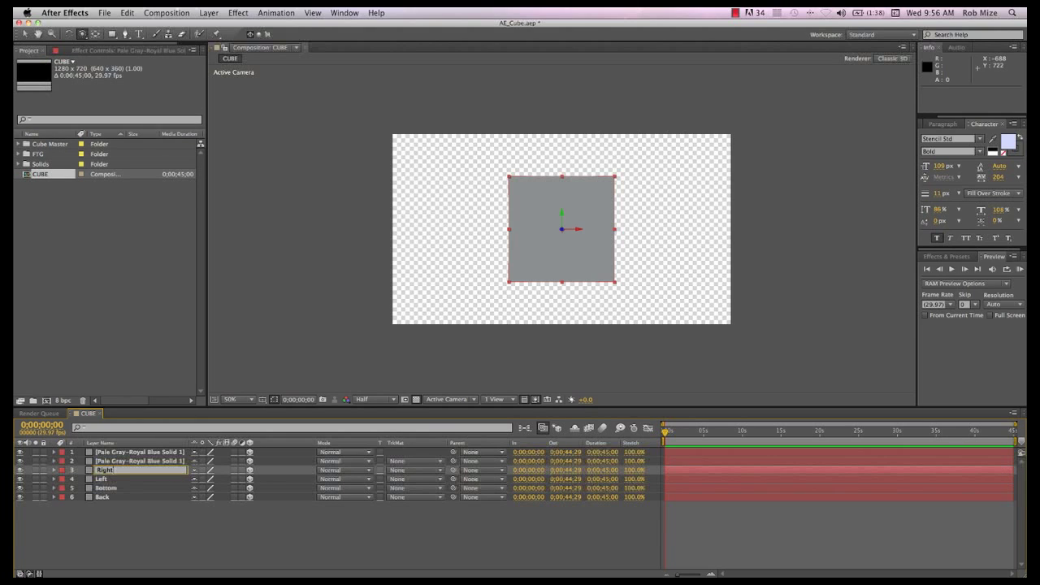
{"action": "key", "text": "Return"}
{"action": "key", "text": "ctrl+Up"}
{"action": "key", "text": "Return"}
{"action": "type", "text": "Top"}
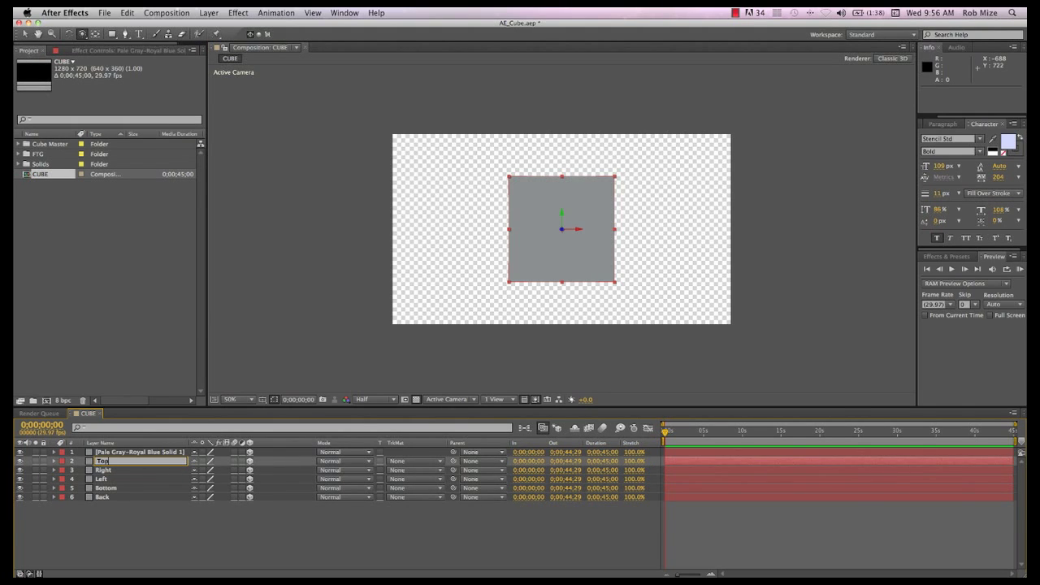
{"action": "key", "text": "Return"}
{"action": "key", "text": "ctrl+Up"}
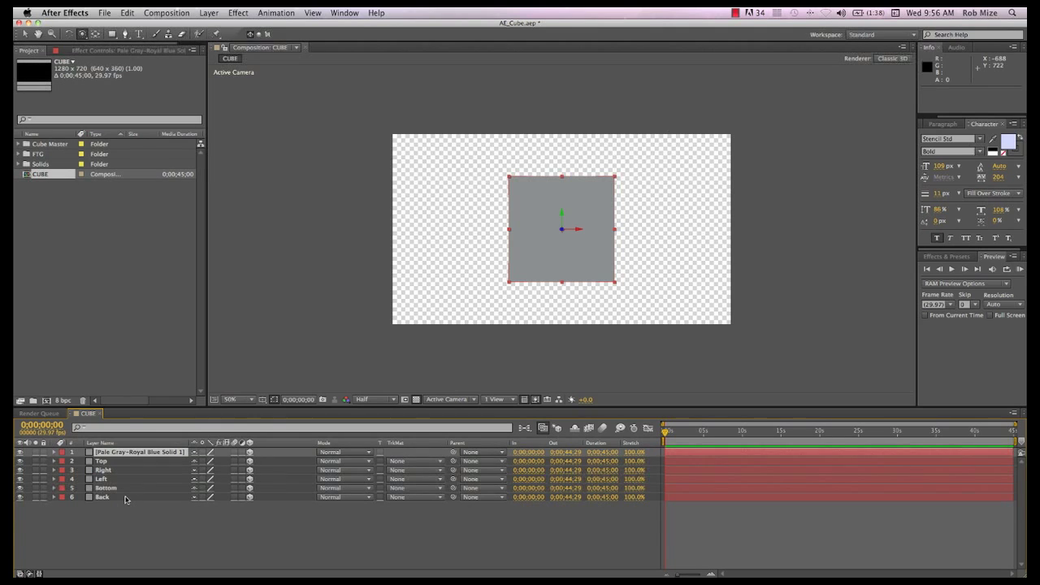
{"action": "key", "text": "Return"}
{"action": "type", "text": "Front"}
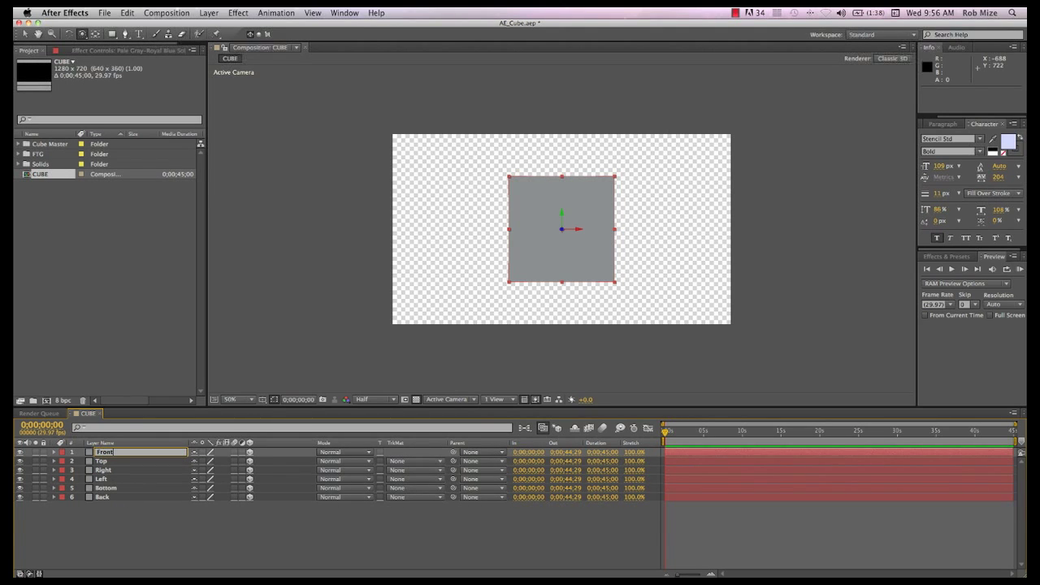
{"action": "key", "text": "Return"}
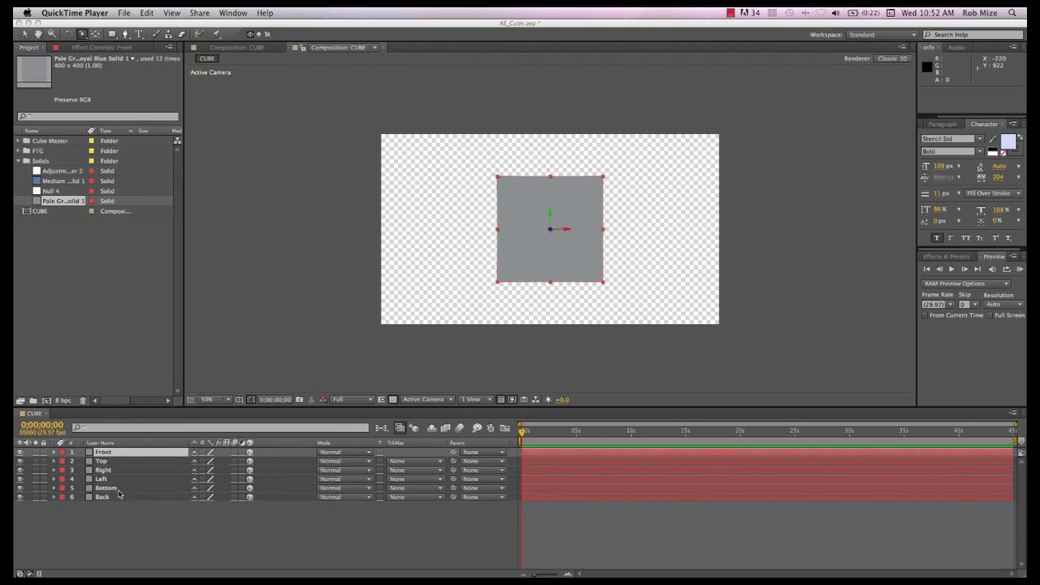
Add Light 1, a shadow-casting spot light, to the CUBE composition.
{"action": "right_click", "coordinate": [119, 533]}
{"action": "mouse_move", "coordinate": [250, 507]}
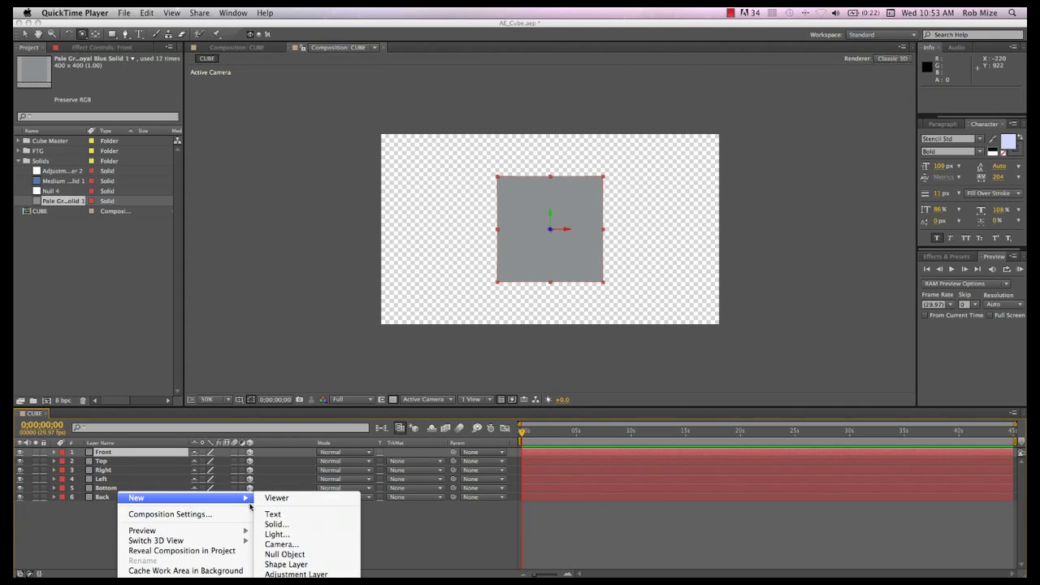
{"action": "left_click", "coordinate": [278, 535]}
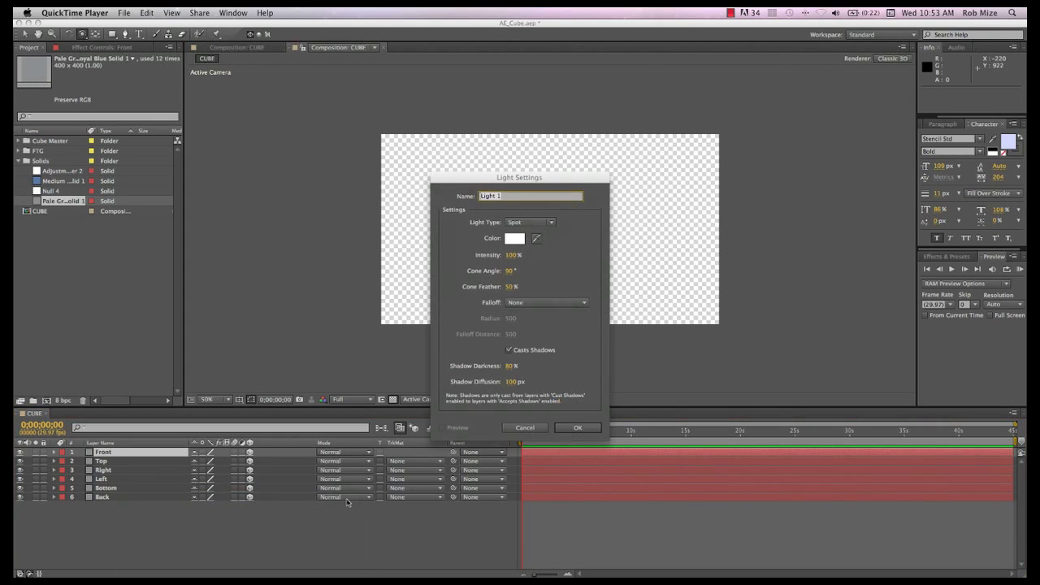
{"action": "left_click", "coordinate": [578, 430]}
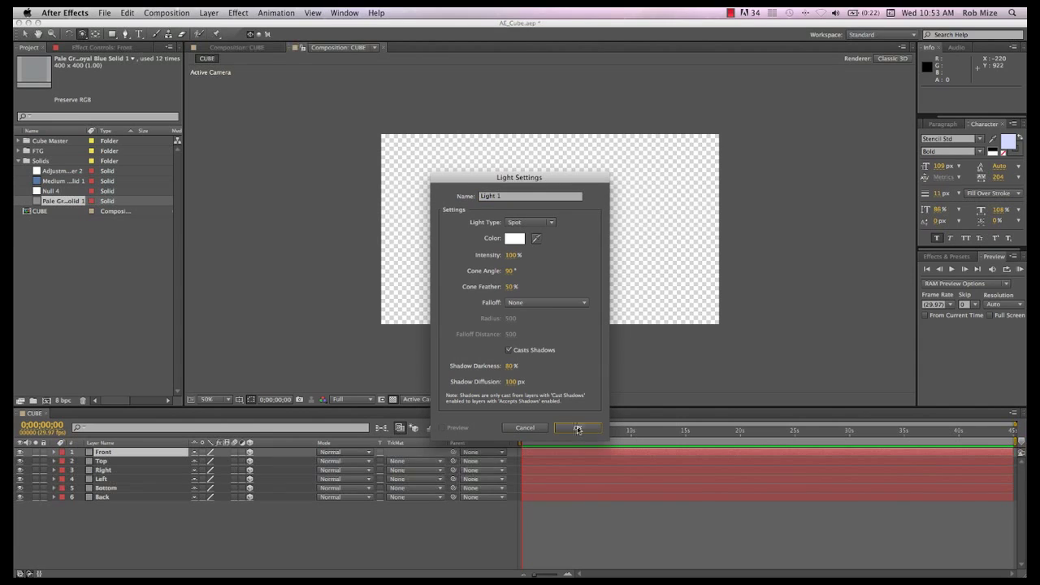
{"action": "left_click", "coordinate": [578, 430]}
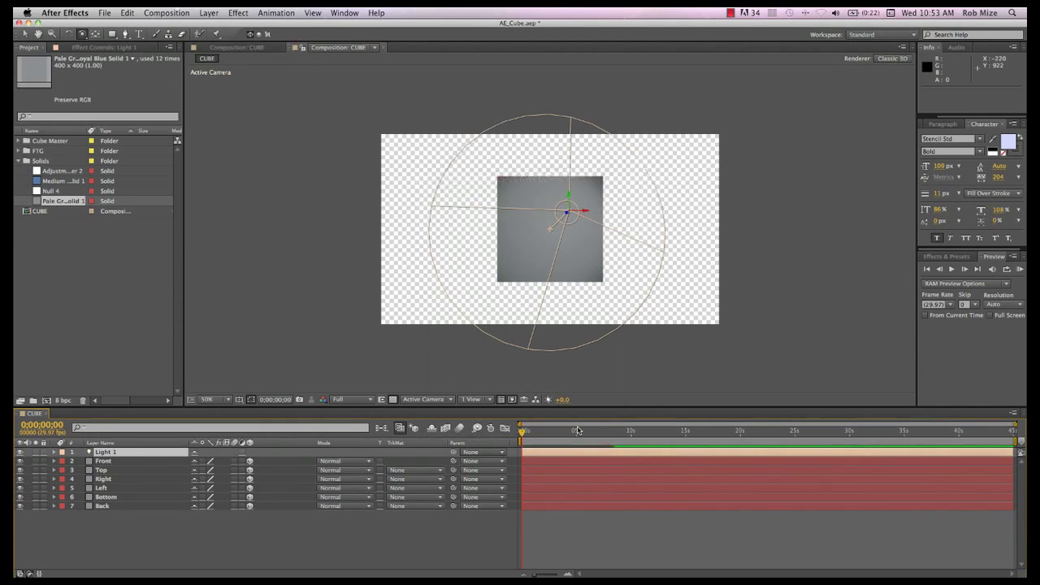
{"action": "left_click", "coordinate": [110, 507]}
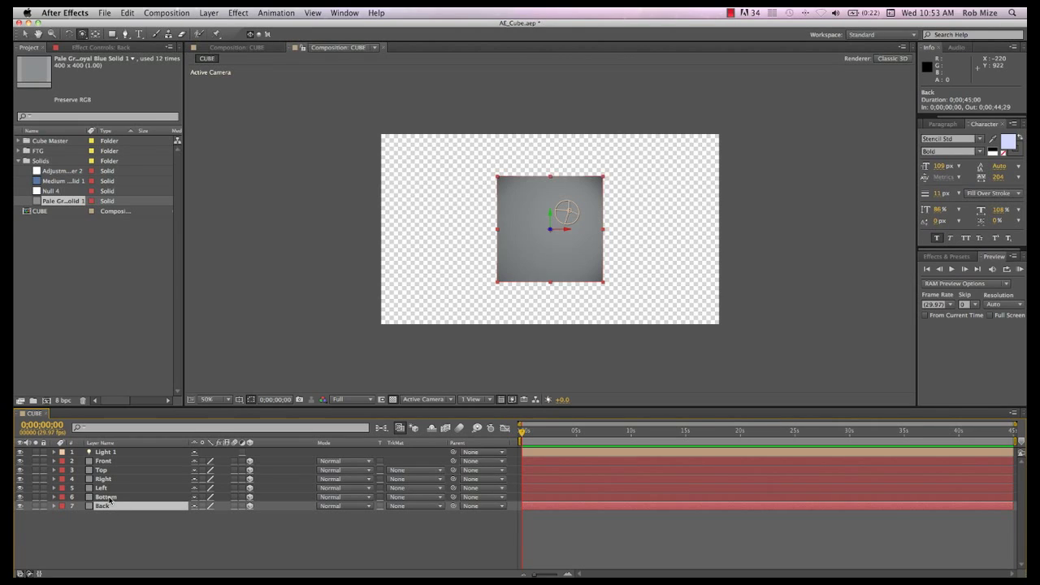
Select the Bottom layer and show its anchor point, orientation and X, Y, Z rotation values.
{"action": "left_click", "coordinate": [110, 498]}
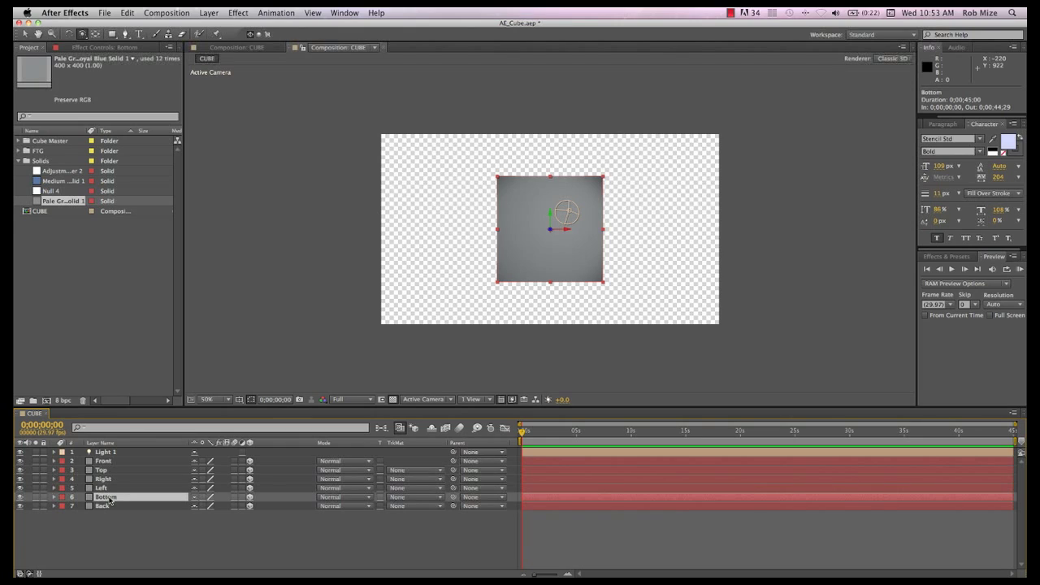
{"action": "key", "text": "a"}
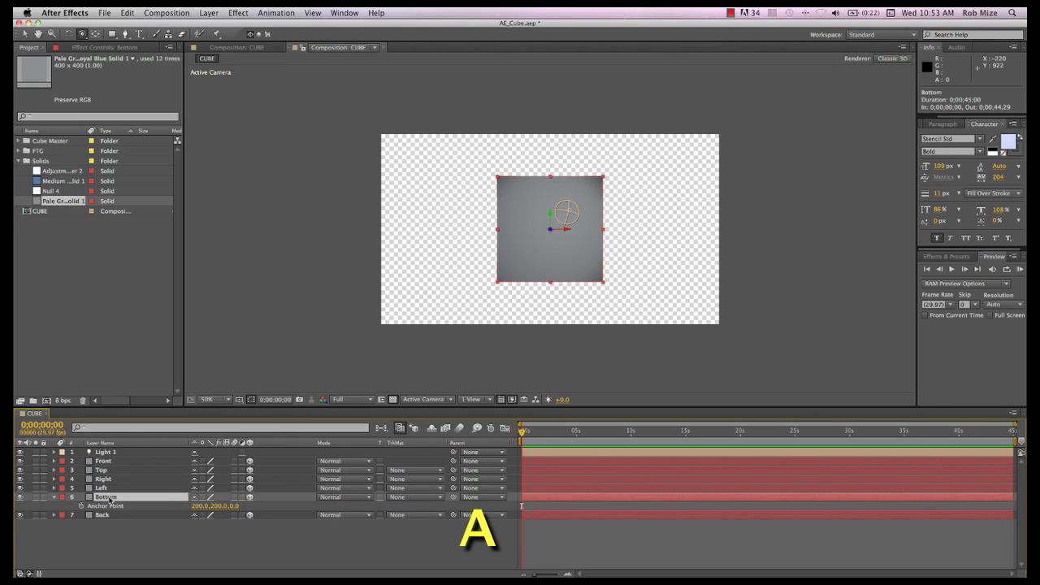
{"action": "key", "text": "shift+r"}
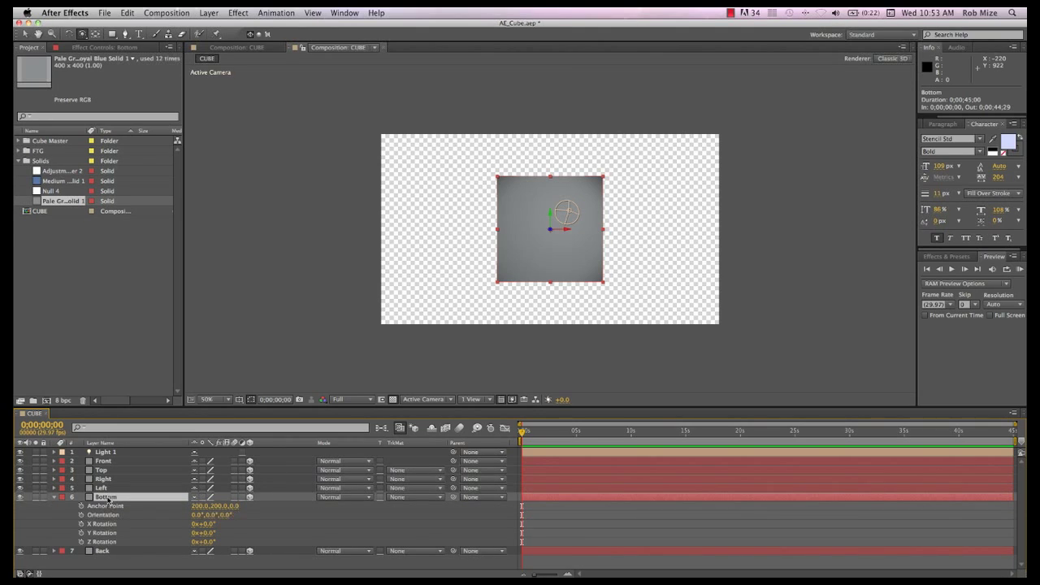
{"action": "key", "text": "y"}
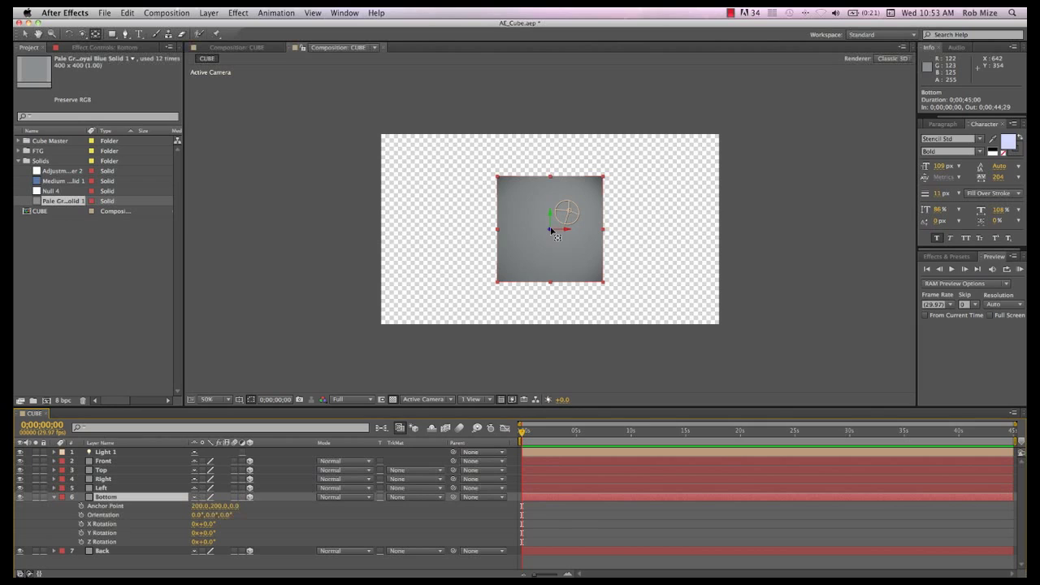
Move the Bottom face's anchor point to its lower edge at 200, 400, 0.
{"action": "left_click_drag", "start_coordinate": [551, 230], "coordinate": [552, 284]}
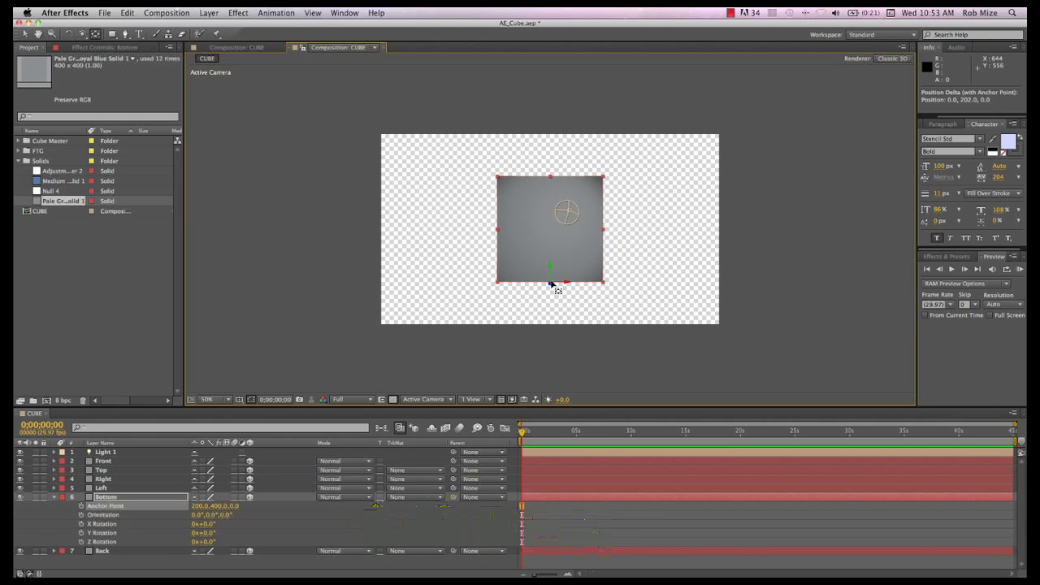
{"action": "scroll", "coordinate": [551, 284], "scroll_direction": "up", "scroll_amount": 6}
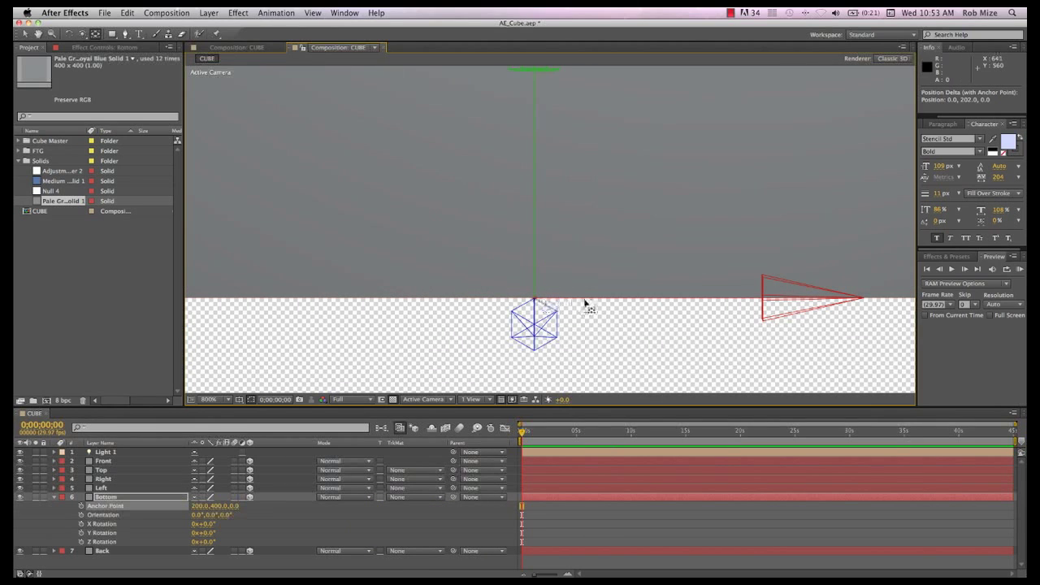
{"action": "key", "text": "period"}
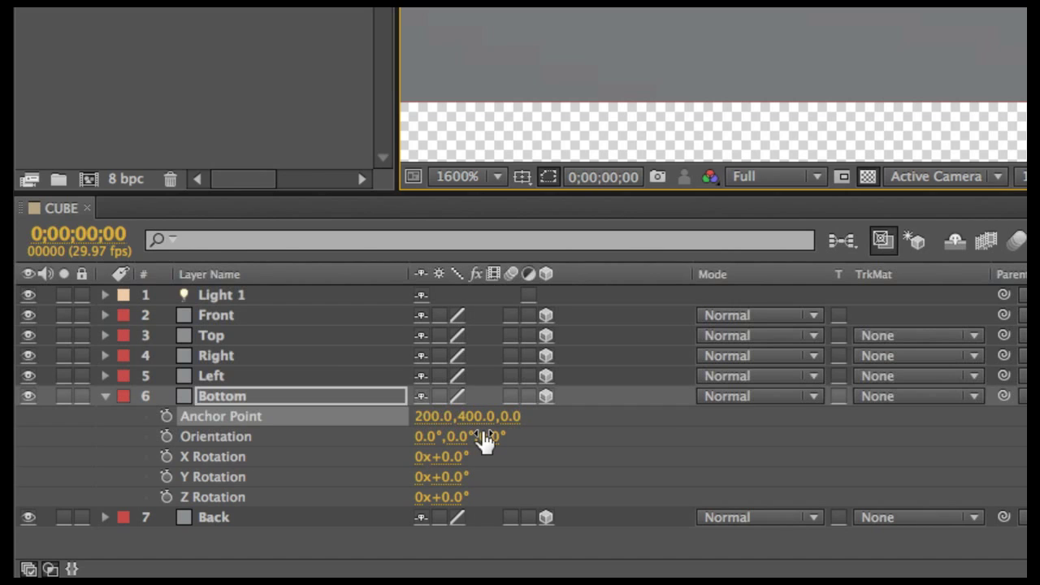
{"action": "key", "text": "alt+slash"}
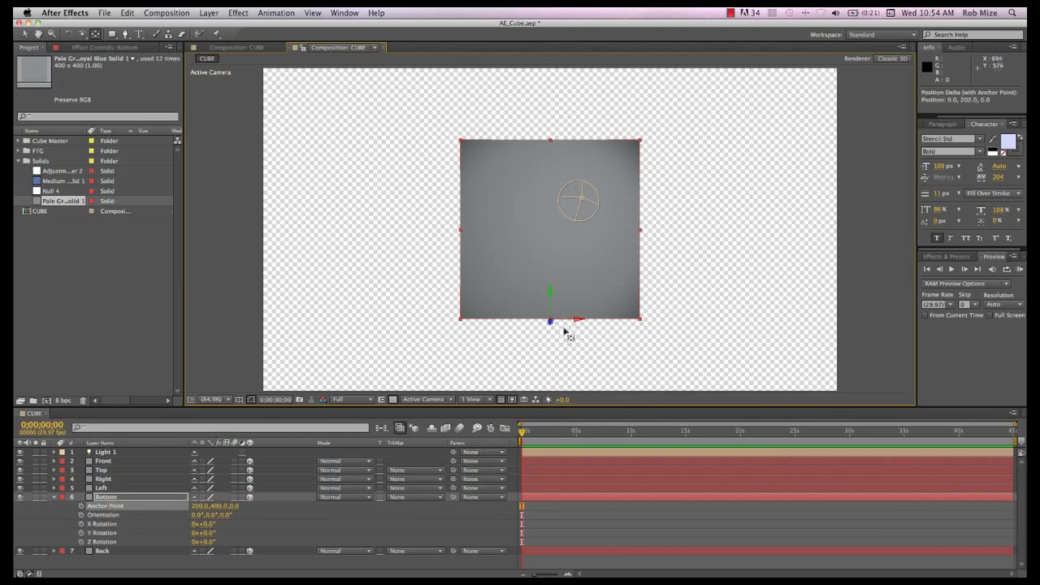
{"action": "left_click_drag", "start_coordinate": [217, 506], "coordinate": [43, 498]}
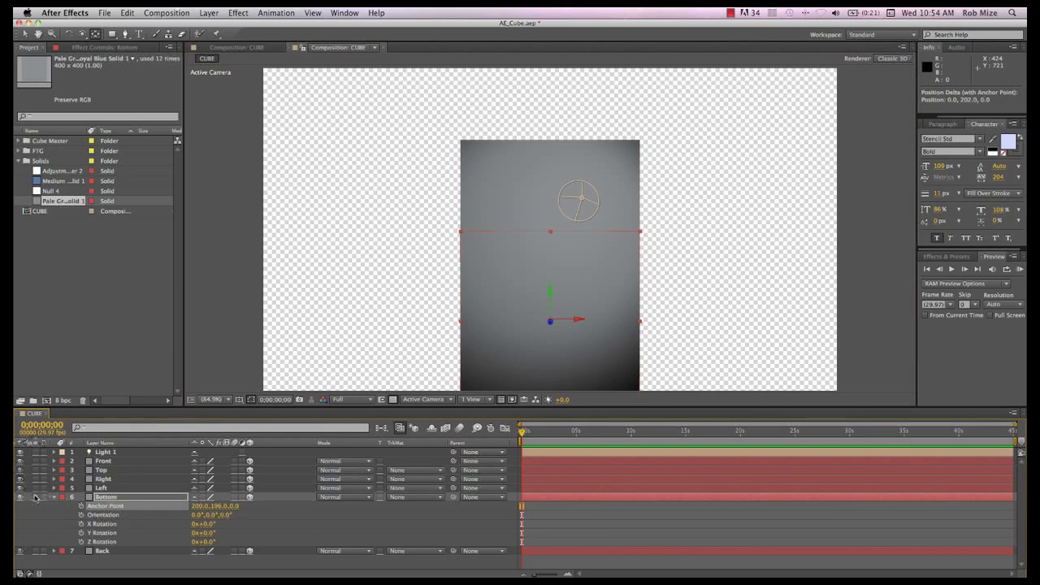
{"action": "left_click_drag", "start_coordinate": [217, 511], "coordinate": [96, 514]}
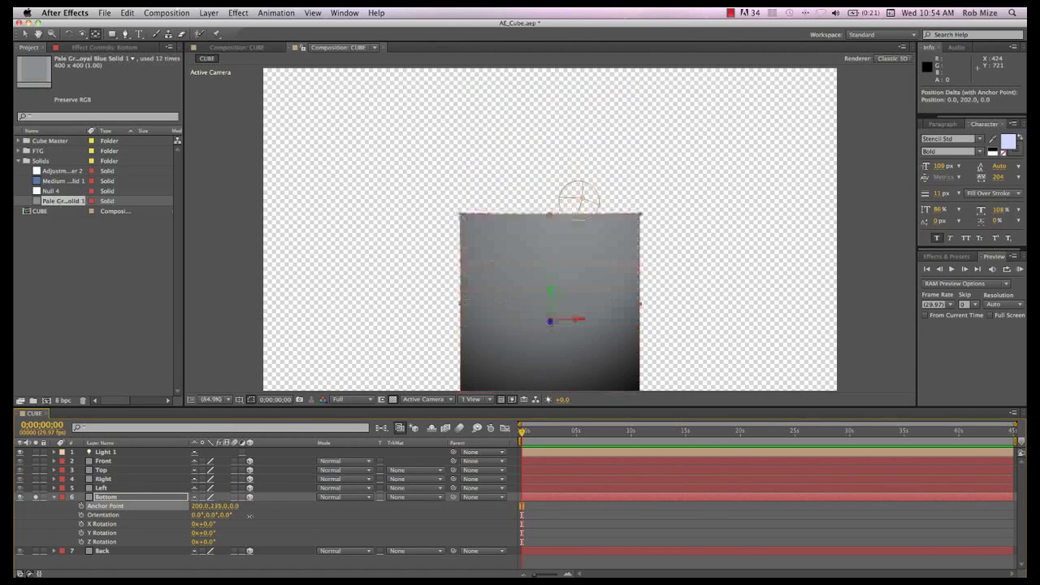
{"action": "key", "text": "super+z"}
{"action": "key", "text": "super+z"}
{"action": "key", "text": "super+z"}
{"action": "key", "text": "super+z"}
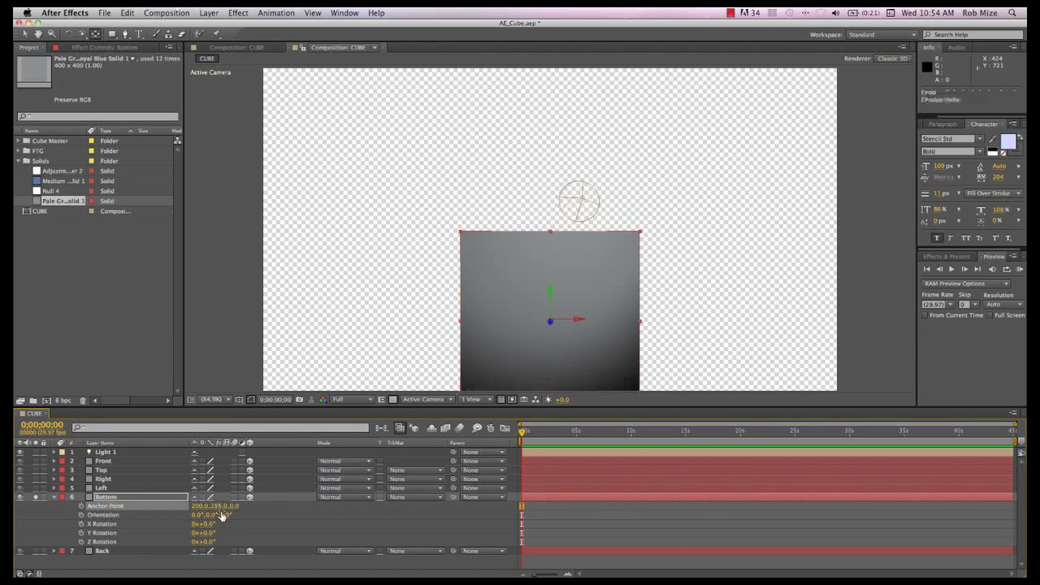
{"action": "key", "text": "super+z"}
{"action": "key", "text": "super+z"}
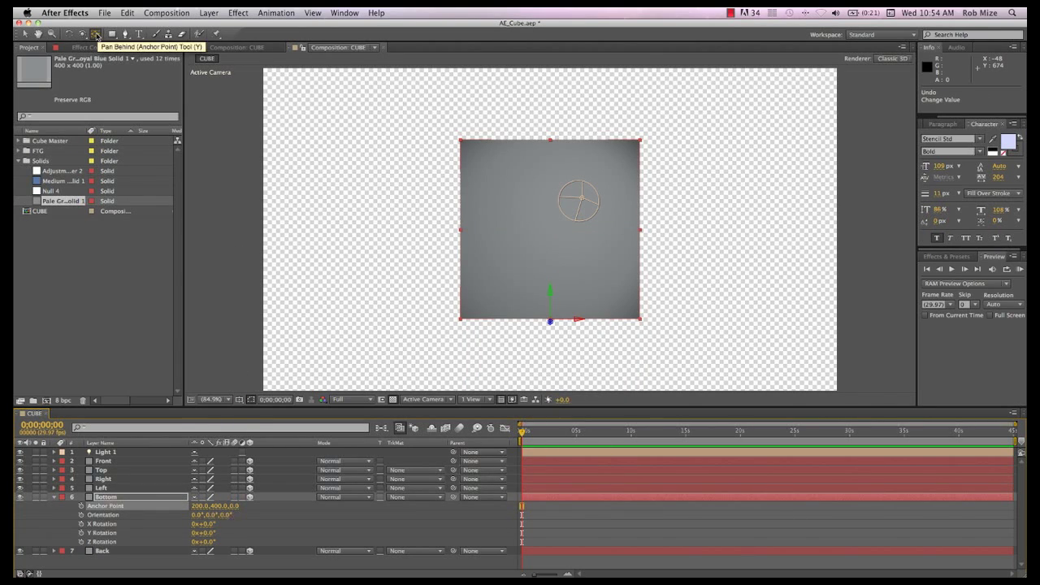
{"action": "key", "text": "w"}
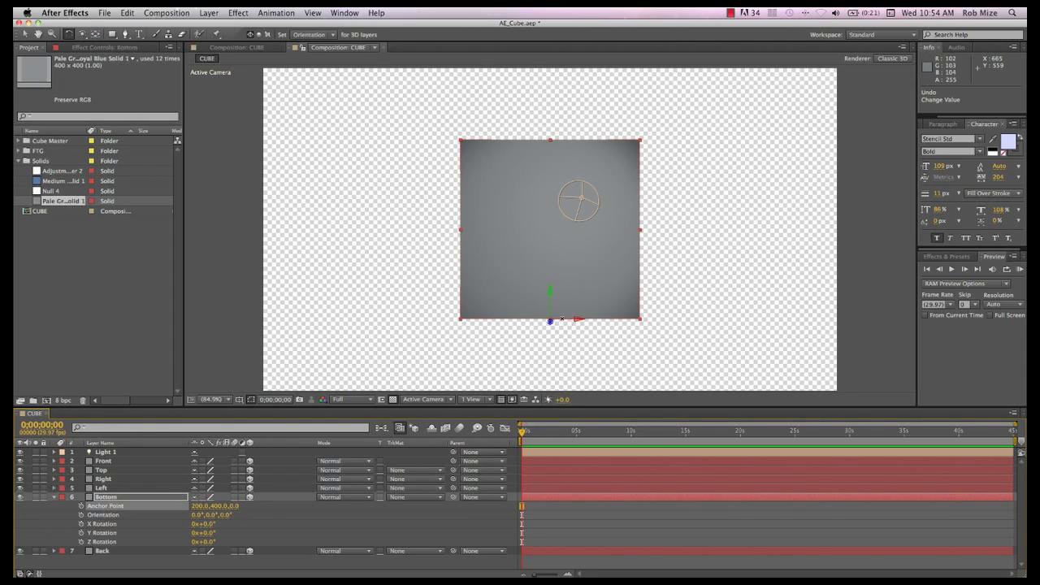
{"action": "key", "text": "w"}
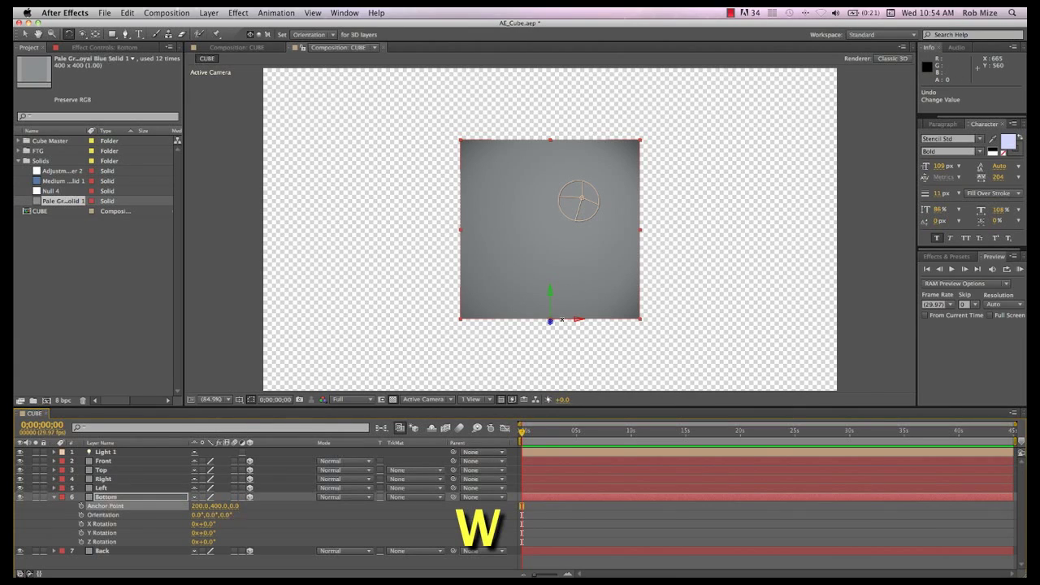
Rotate the Bottom face to Orientation 90°, 0°, 0° so it lies flat as the floor.
{"action": "left_click_drag", "start_coordinate": [561, 320], "coordinate": [562, 358]}
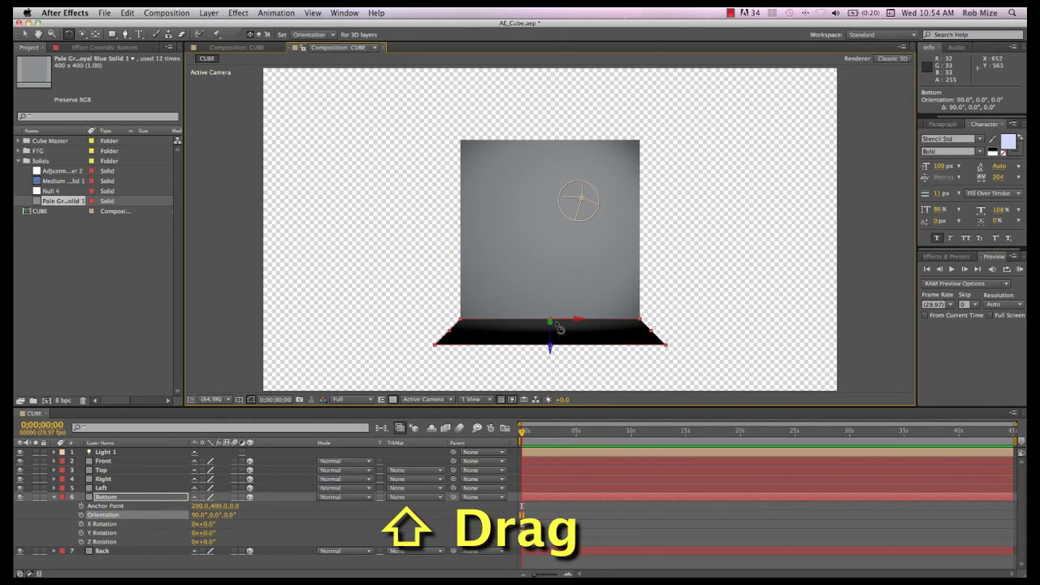
{"action": "scroll", "coordinate": [560, 328], "scroll_direction": "up", "scroll_amount": 3}
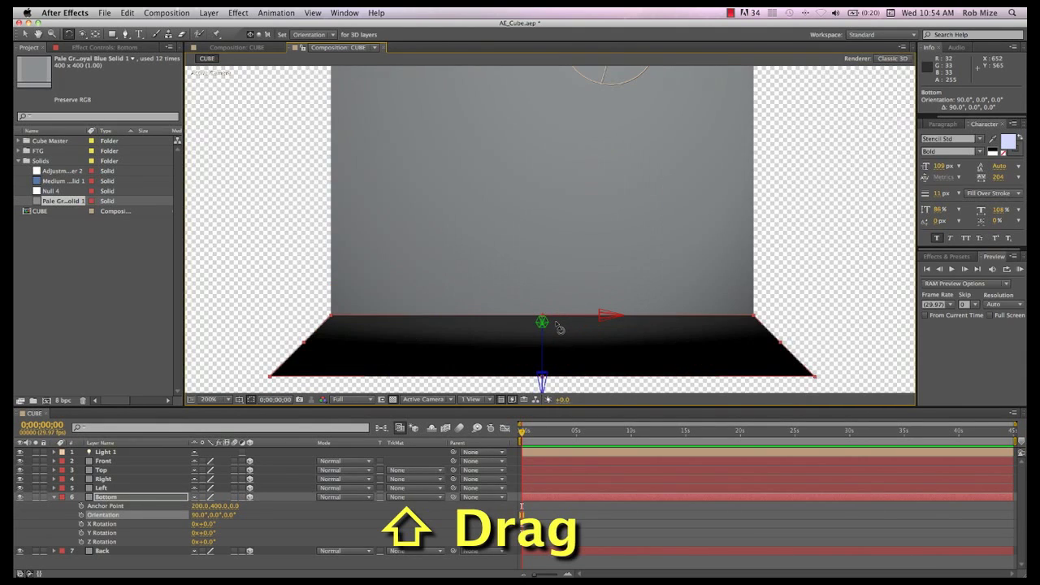
{"action": "scroll", "coordinate": [559, 327], "scroll_direction": "up", "scroll_amount": 1}
{"action": "scroll", "coordinate": [560, 328], "scroll_direction": "down", "scroll_amount": 1}
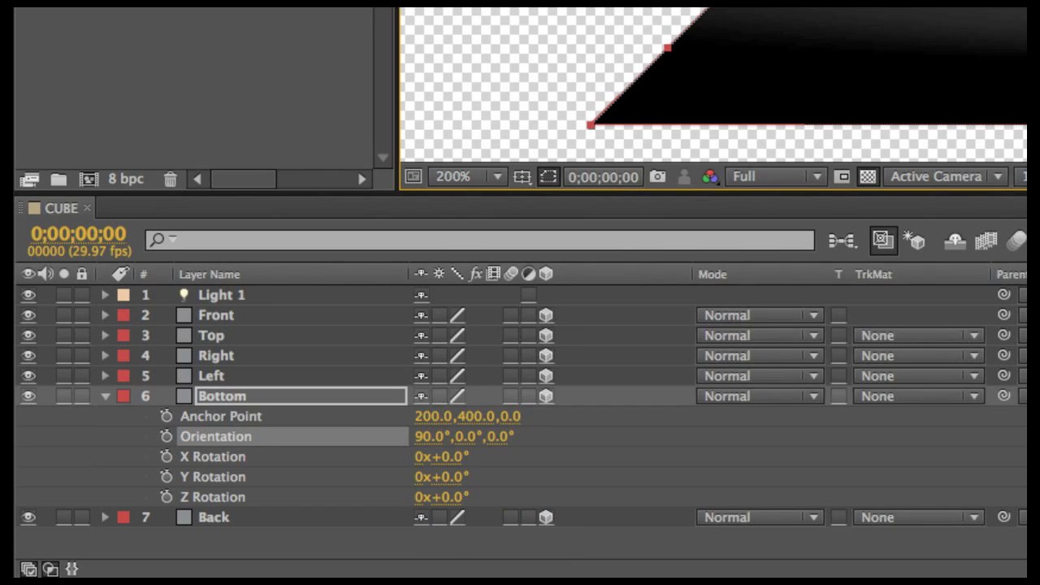
{"action": "scroll", "coordinate": [559, 328], "scroll_direction": "up", "scroll_amount": 1}
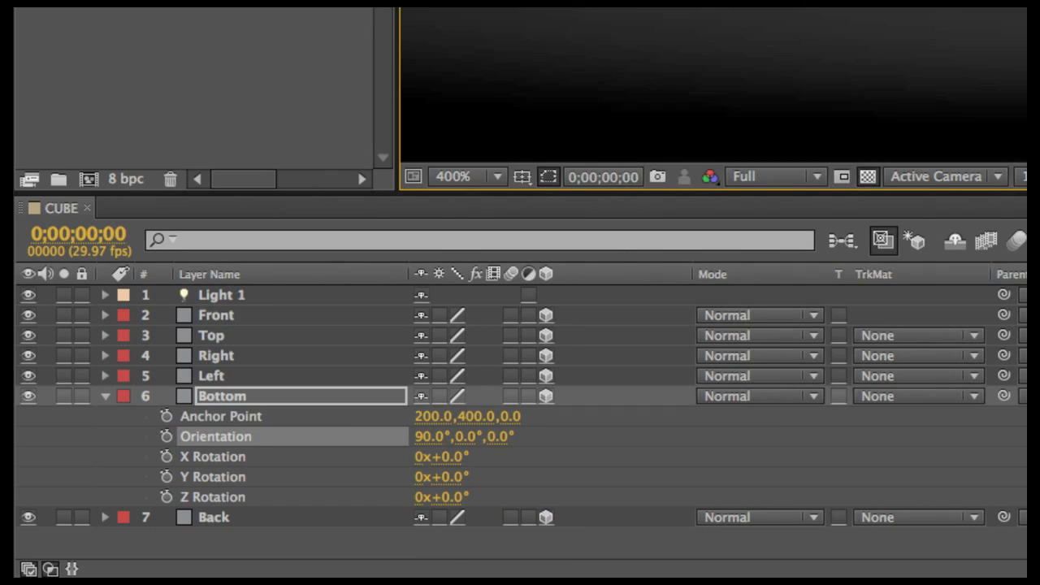
{"action": "left_click", "coordinate": [429, 437]}
{"action": "left_click_drag", "start_coordinate": [429, 436], "coordinate": [498, 436]}
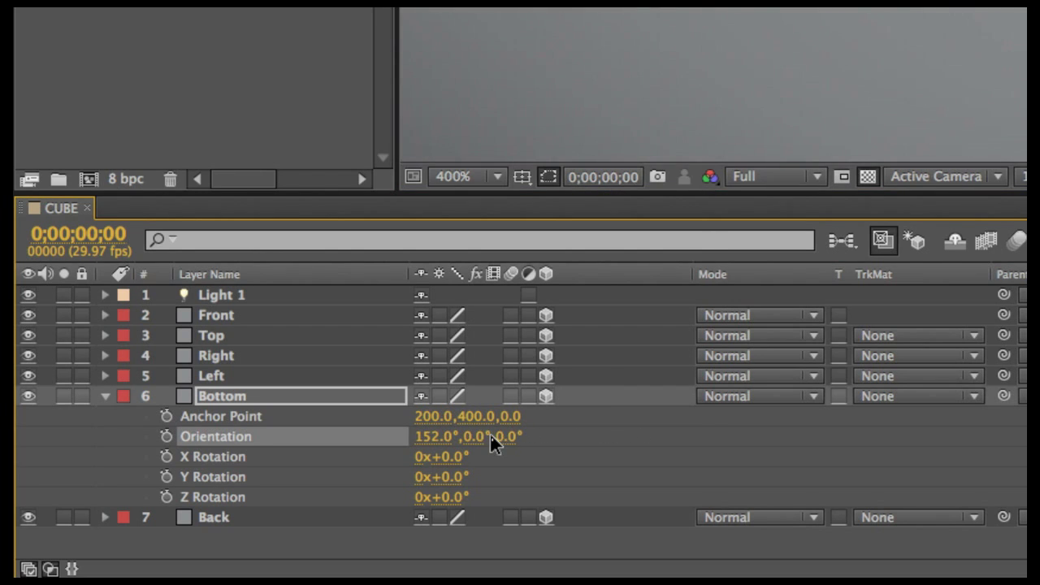
{"action": "key", "text": "ctrl+z"}
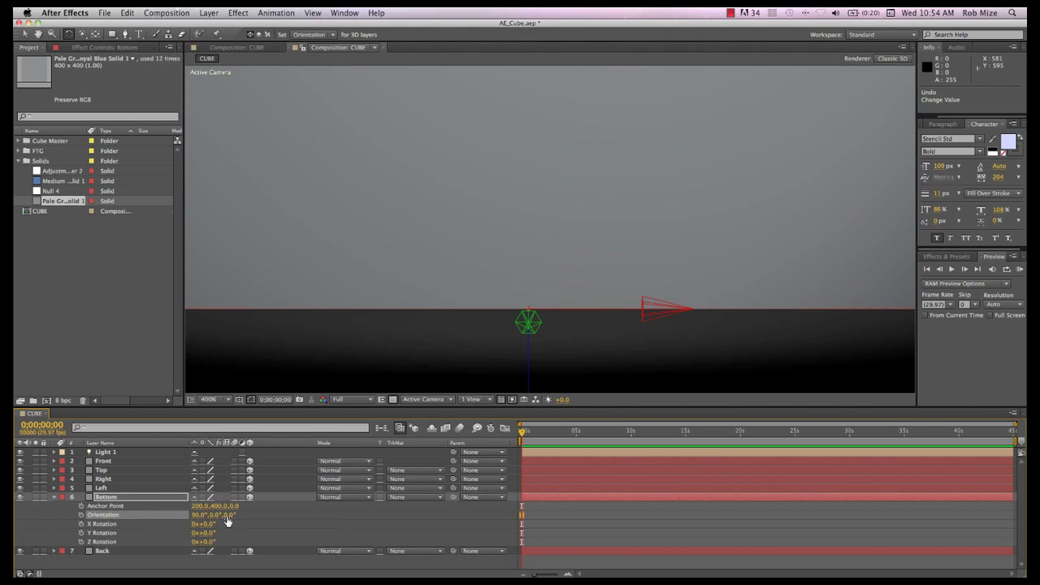
{"action": "key", "text": "shift+slash"}
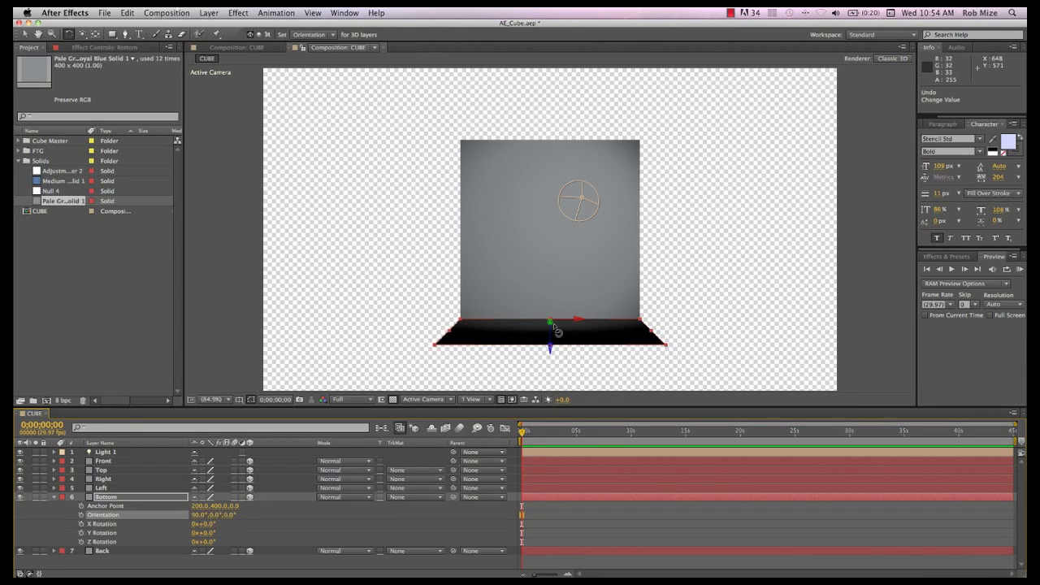
{"action": "scroll", "coordinate": [556, 331], "scroll_direction": "up", "scroll_amount": 6}
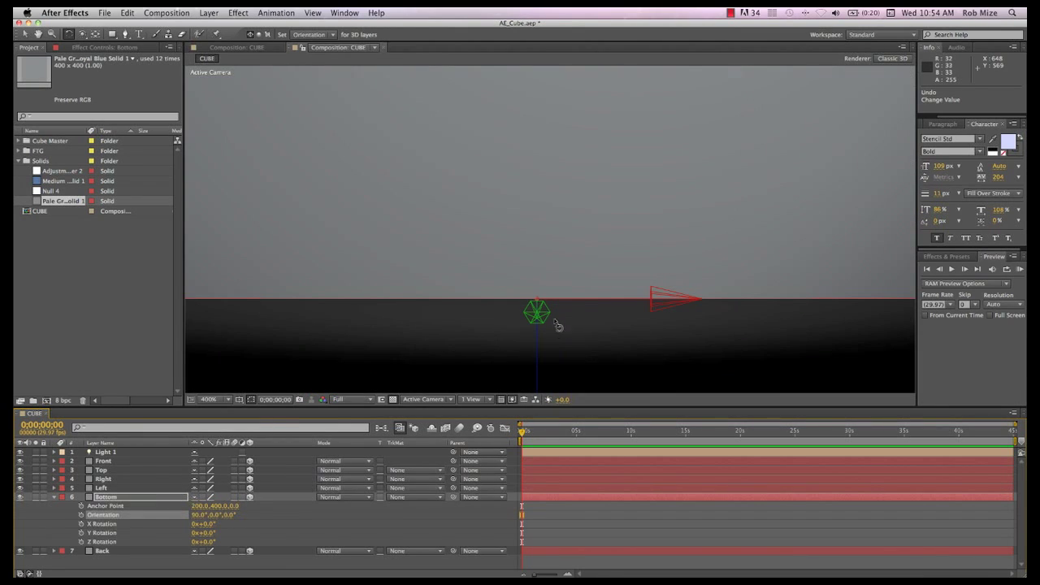
{"action": "left_click_drag", "start_coordinate": [561, 302], "coordinate": [569, 239]}
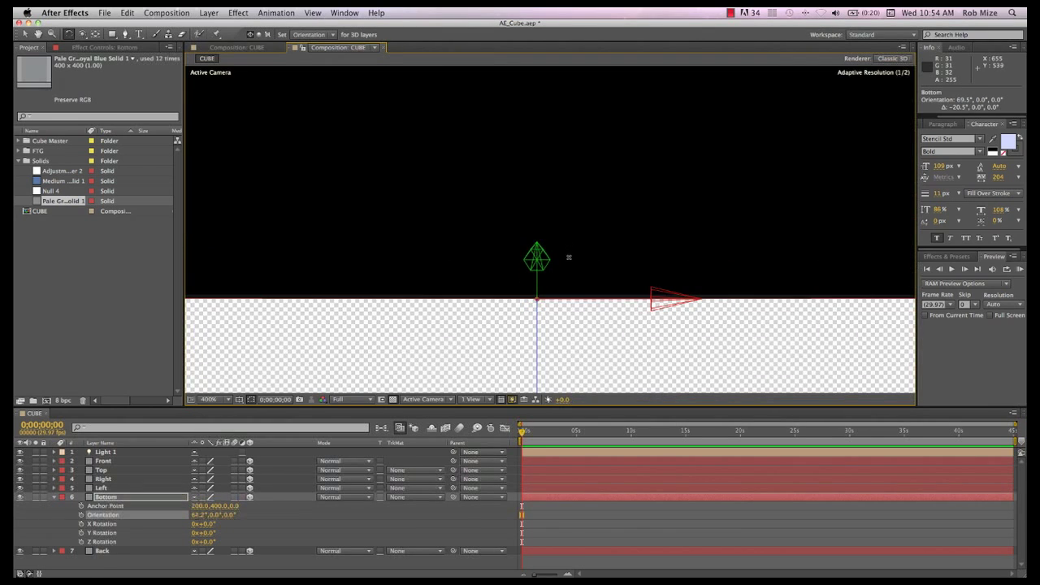
{"action": "key", "text": "ctrl+z"}
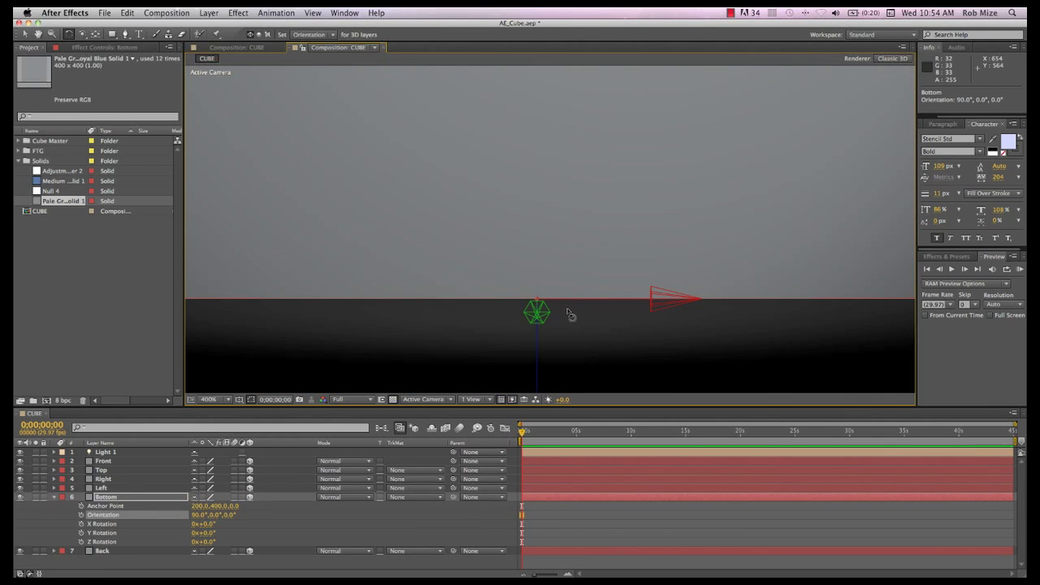
{"action": "key", "text": "shift+slash"}
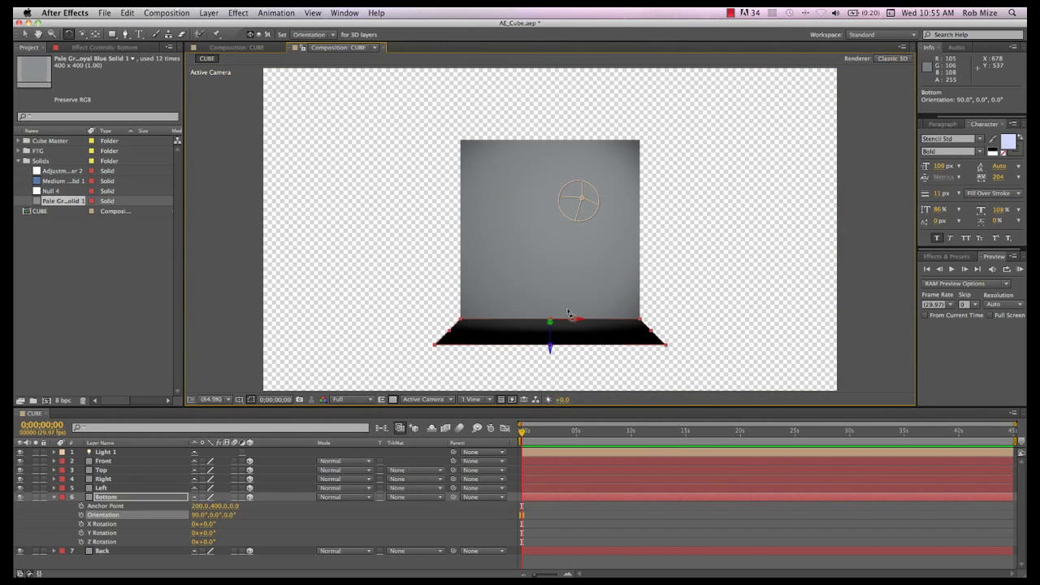
Reveal the Left layer's anchor and rotation values and move its anchor to the left edge (0, 200, 0).
{"action": "left_click", "coordinate": [125, 488]}
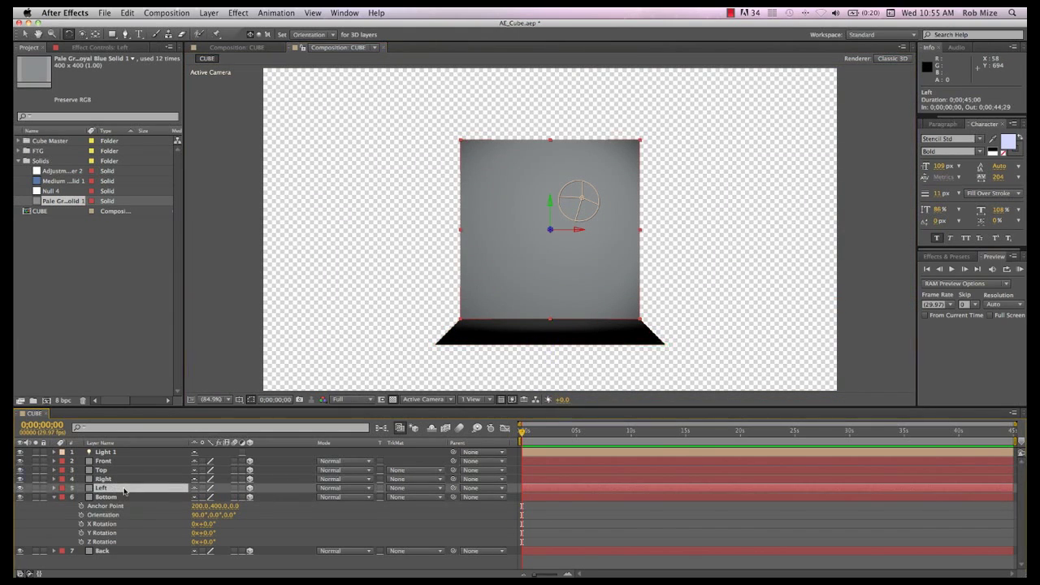
{"action": "key", "text": "a"}
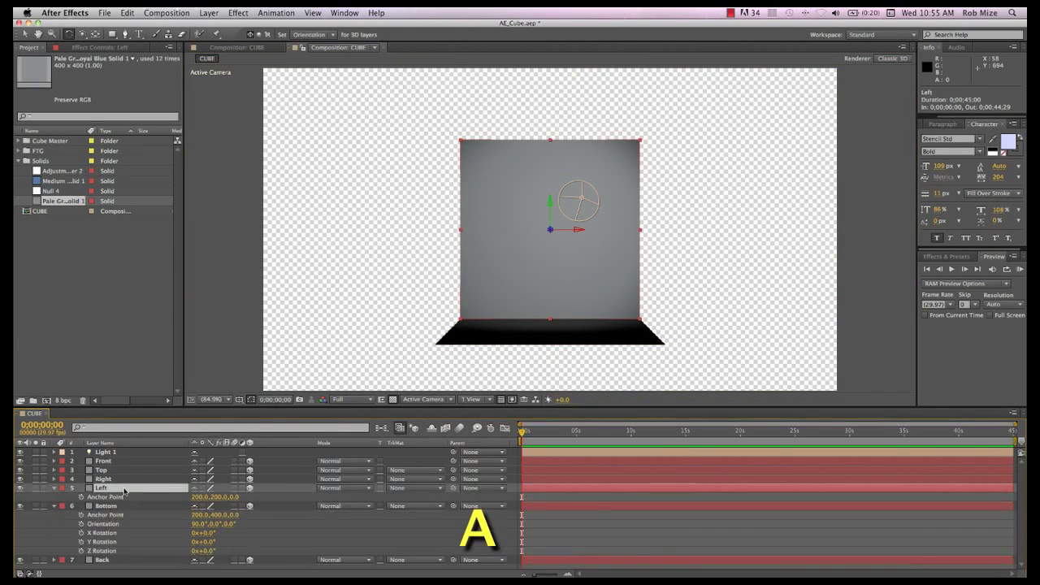
{"action": "key", "text": "shift+r"}
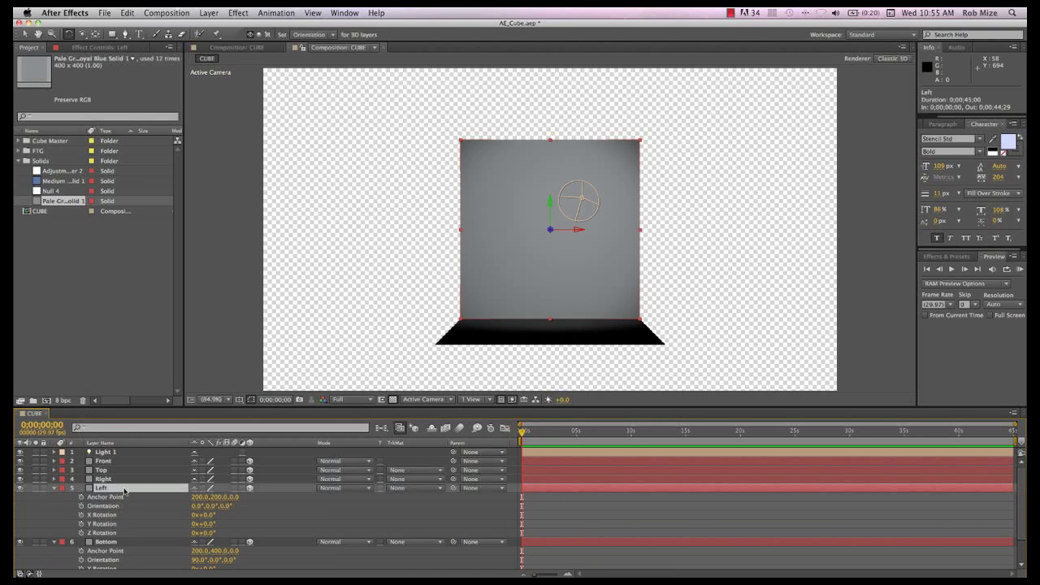
{"action": "key", "text": "y"}
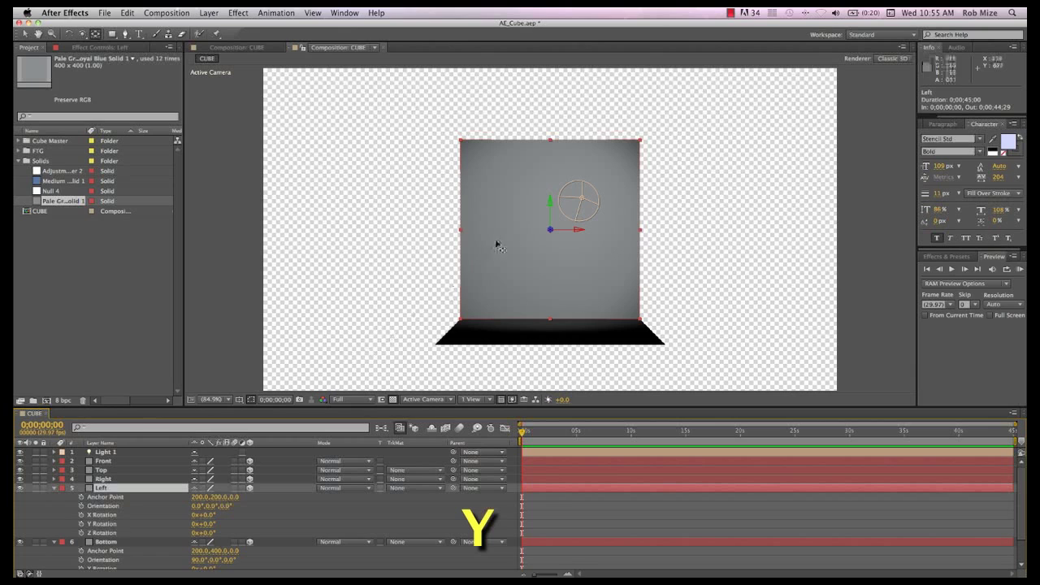
{"action": "left_click_drag", "start_coordinate": [553, 232], "coordinate": [466, 236]}
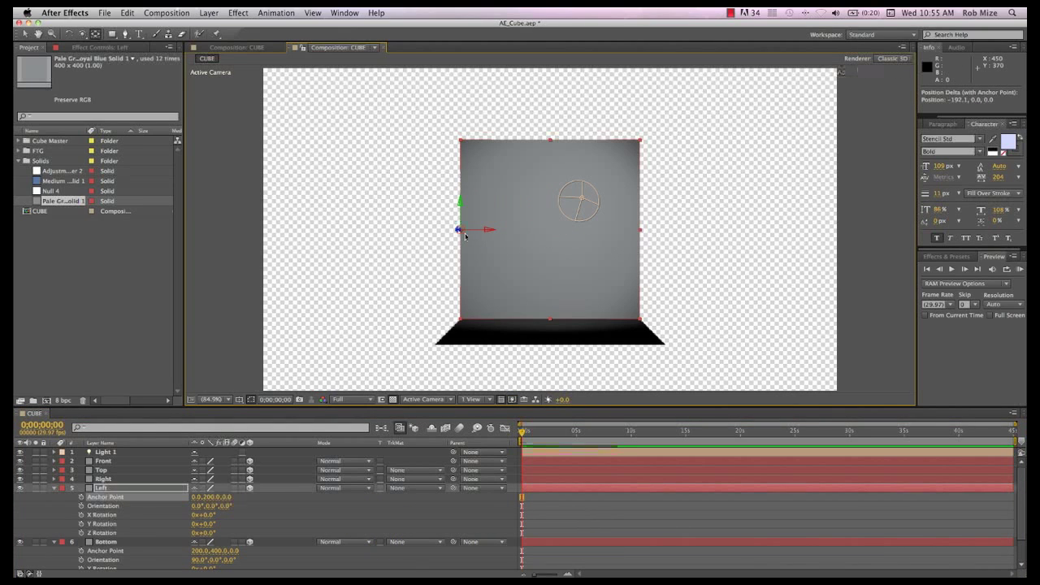
{"action": "key", "text": "w"}
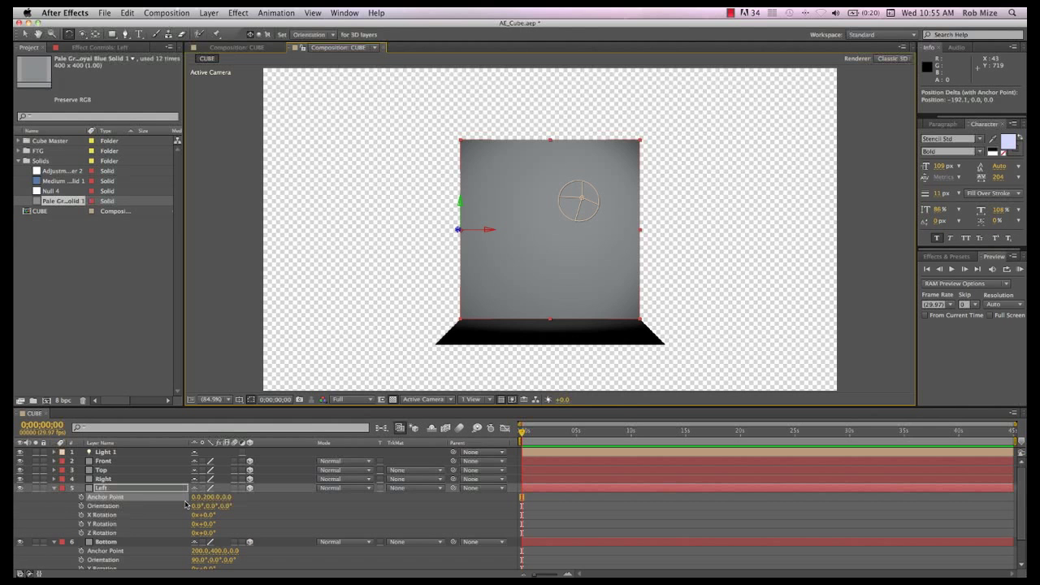
{"action": "key", "text": "w"}
Rotate the Left face to Orientation 0°, 90°, 0° on its left-edge hinge.
{"action": "left_click_drag", "start_coordinate": [460, 217], "coordinate": [425, 222]}
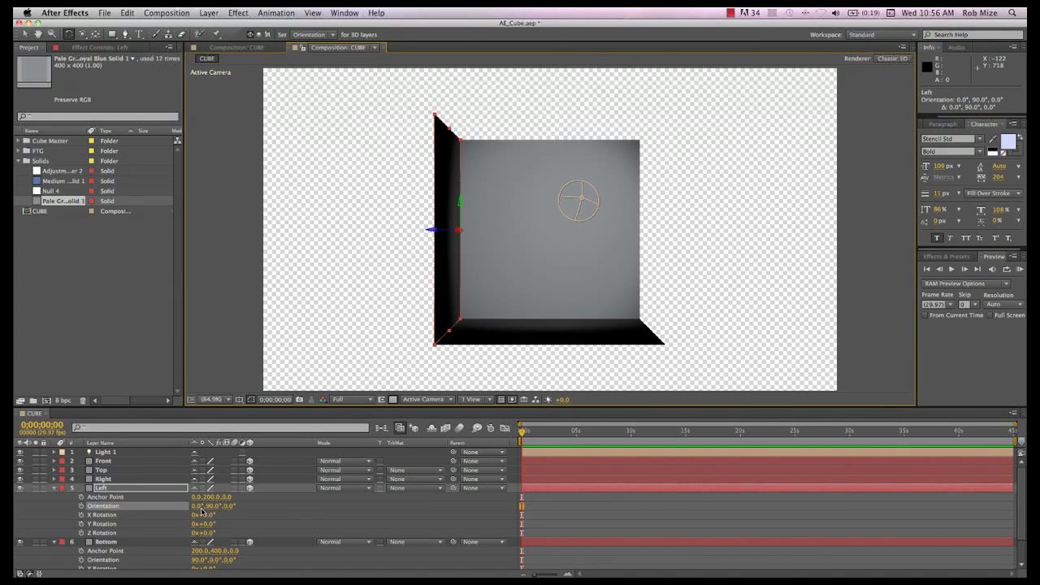
Move the Right face's anchor point to its right edge at 400, 200, 0.
{"action": "left_click", "coordinate": [104, 479]}
{"action": "key", "text": "y"}
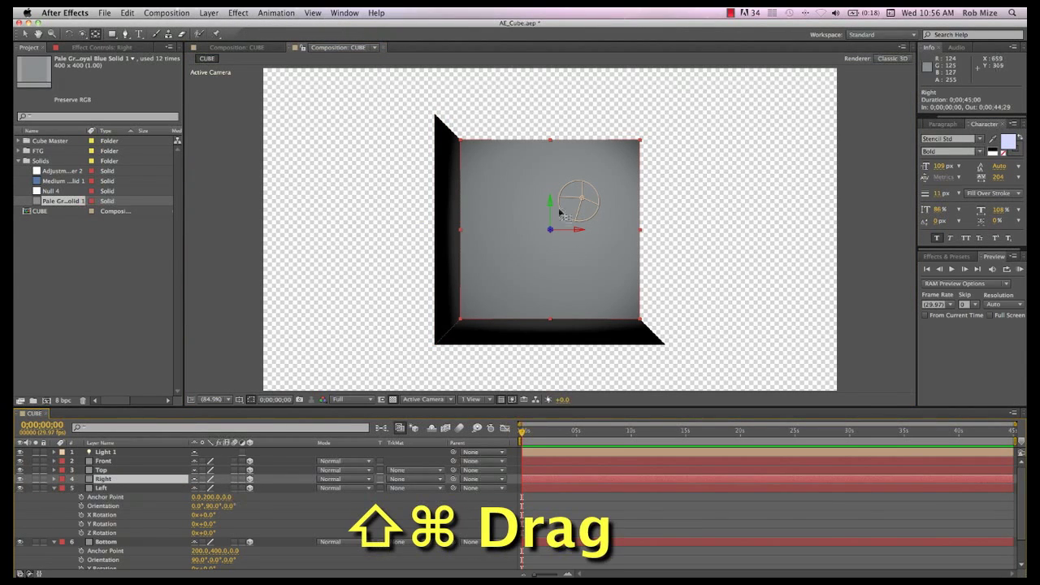
{"action": "left_click_drag", "start_coordinate": [549, 231], "coordinate": [636, 237]}
Swing the Right face around its right edge to Orientation 0°, 270°, 0°.
{"action": "key", "text": "w"}
{"action": "key", "text": "slash"}
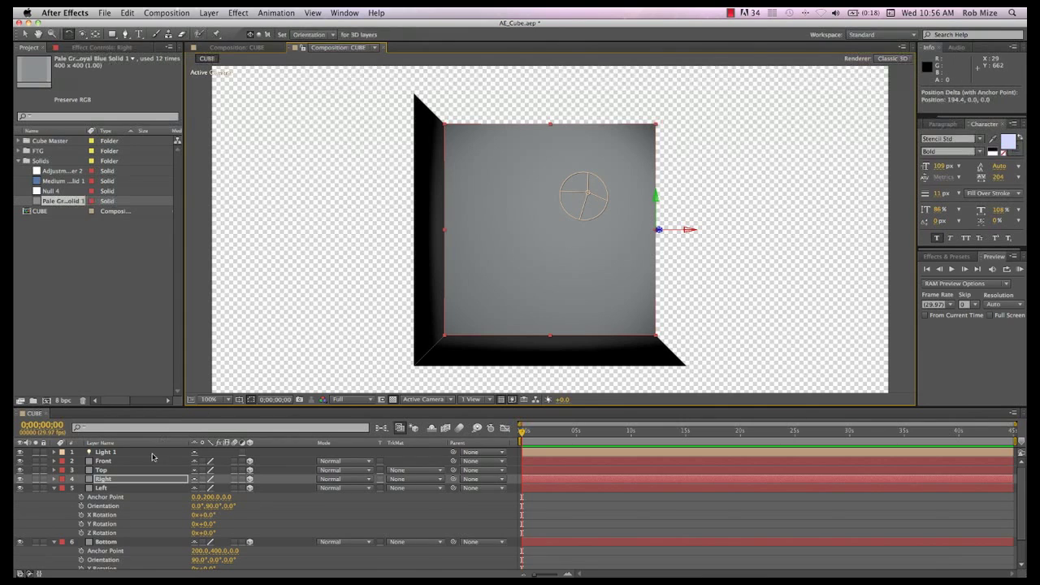
{"action": "key", "text": "a"}
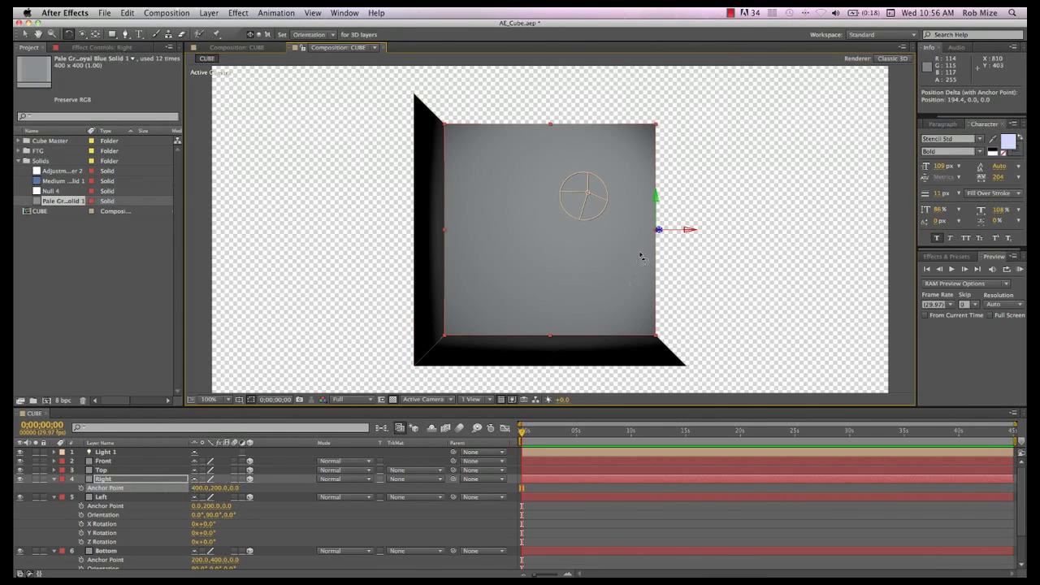
{"action": "key", "text": "w"}
{"action": "left_click_drag", "start_coordinate": [643, 203], "coordinate": [699, 220]}
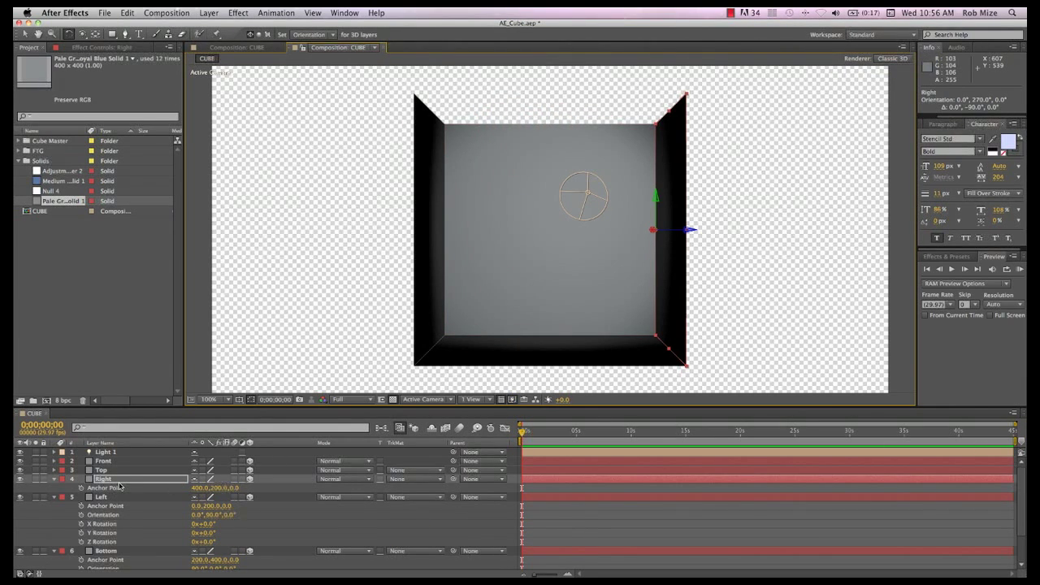
{"action": "key", "text": "shift+r"}
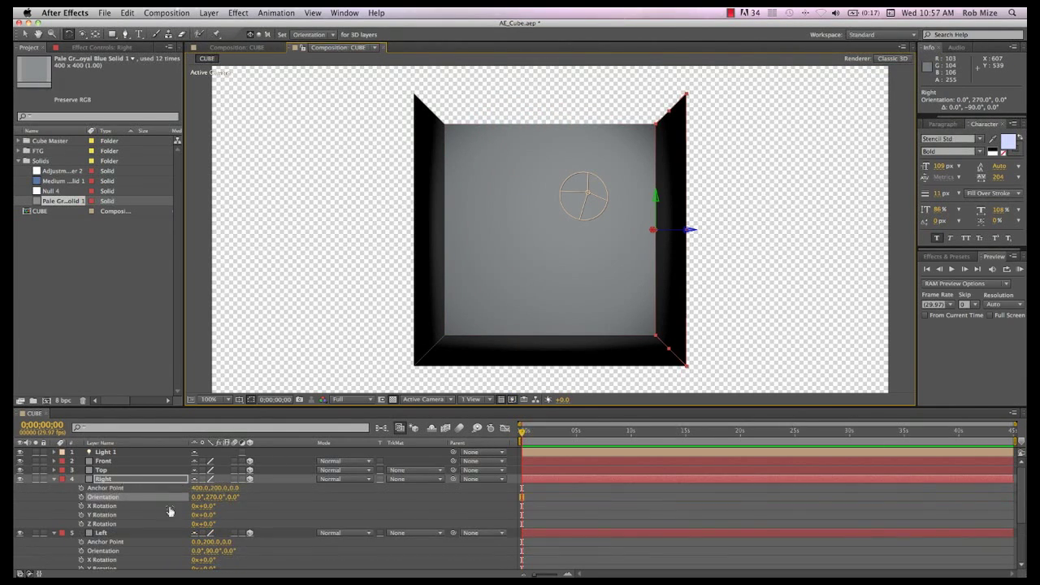
Move the Top face's anchor to its top edge and fold it back to 270° X orientation.
{"action": "left_click", "coordinate": [122, 472]}
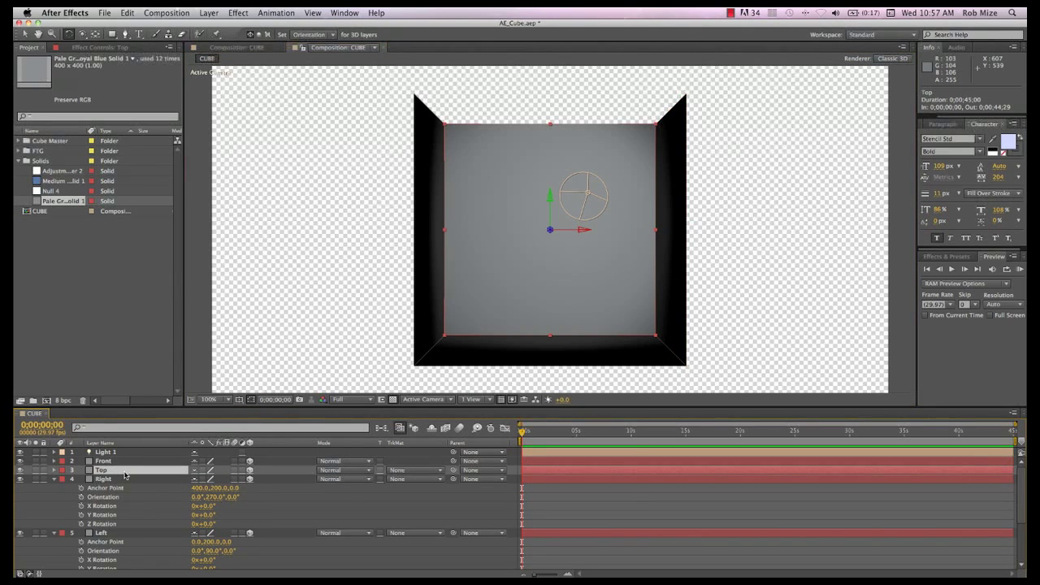
{"action": "key", "text": "y"}
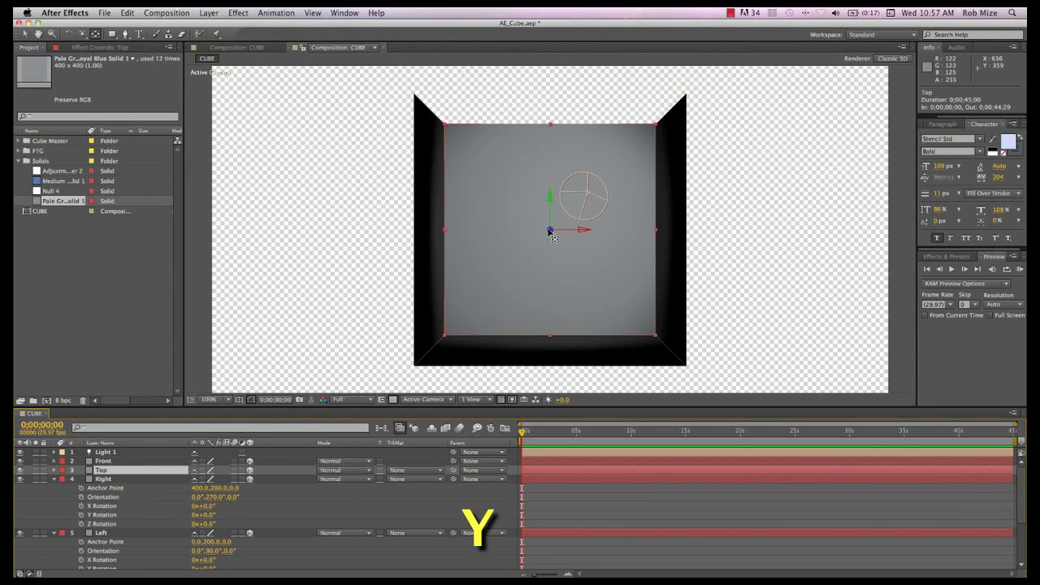
{"action": "left_click_drag", "start_coordinate": [550, 232], "coordinate": [552, 124]}
{"action": "key", "text": "w"}
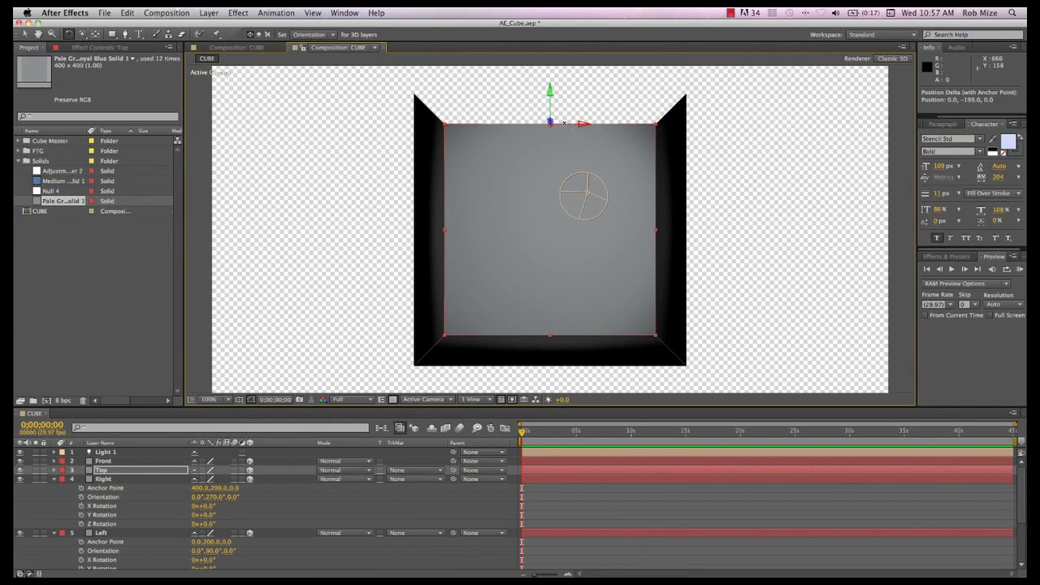
{"action": "left_click_drag", "start_coordinate": [565, 122], "coordinate": [537, 120]}
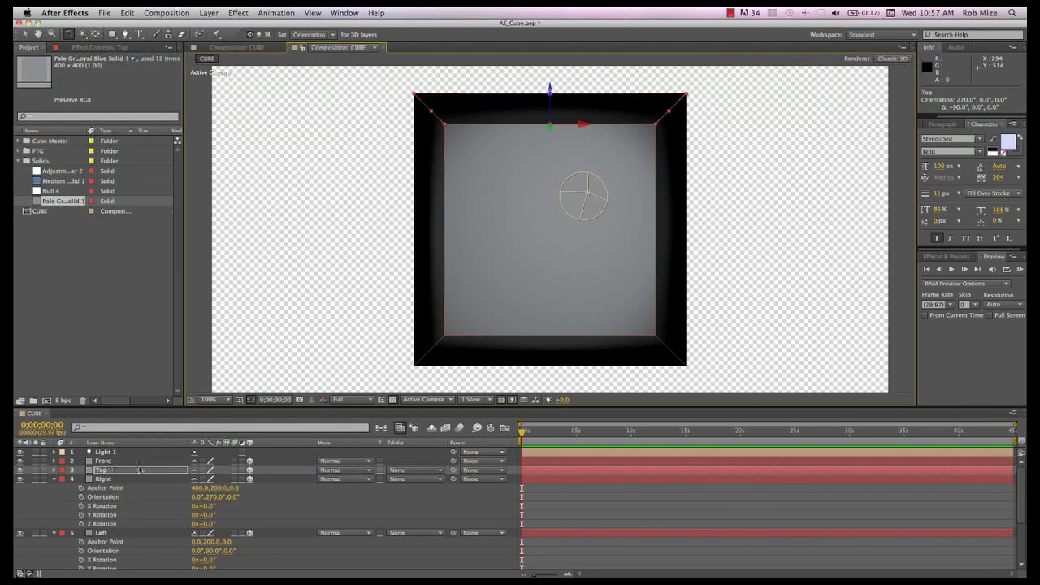
{"action": "key", "text": "ctrl+Up"}
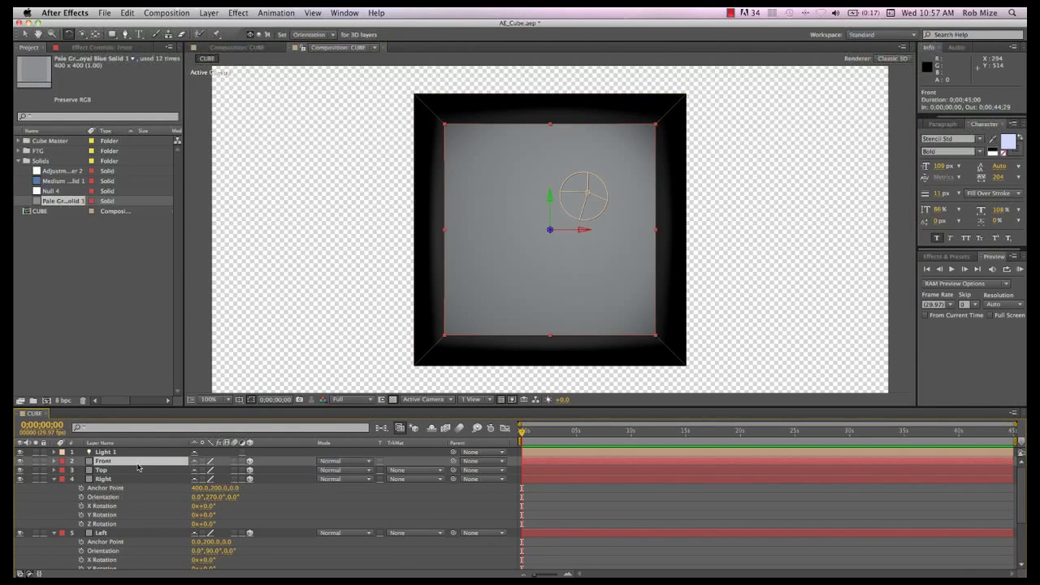
Set the Front face's anchor point to 200, 200, 400 so it closes the cube's front.
{"action": "key", "text": "a"}
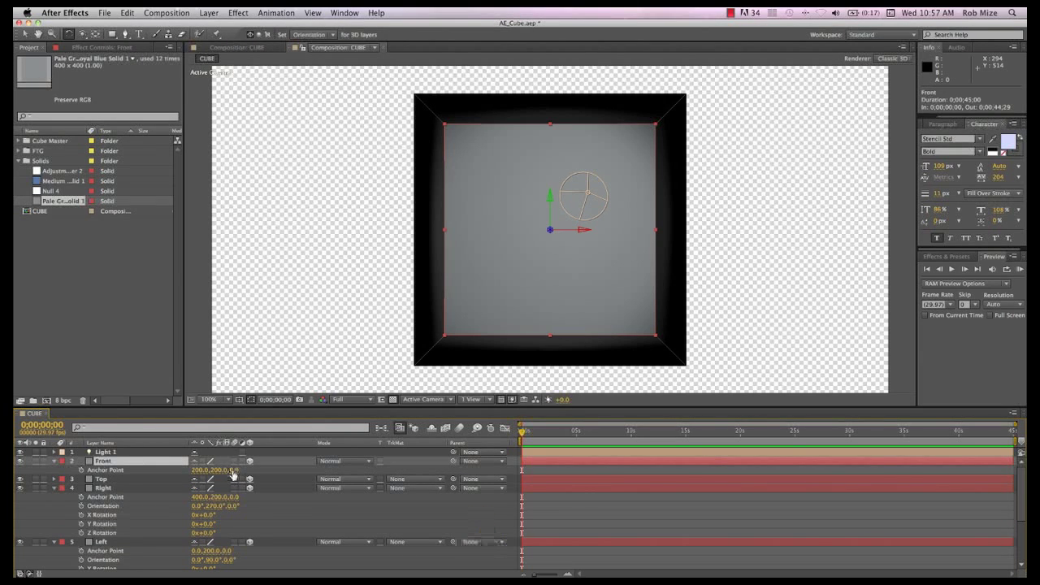
{"action": "left_click_drag", "start_coordinate": [233, 476], "coordinate": [442, 465]}
{"action": "left_click_drag", "start_coordinate": [978, 324], "coordinate": [971, 324]}
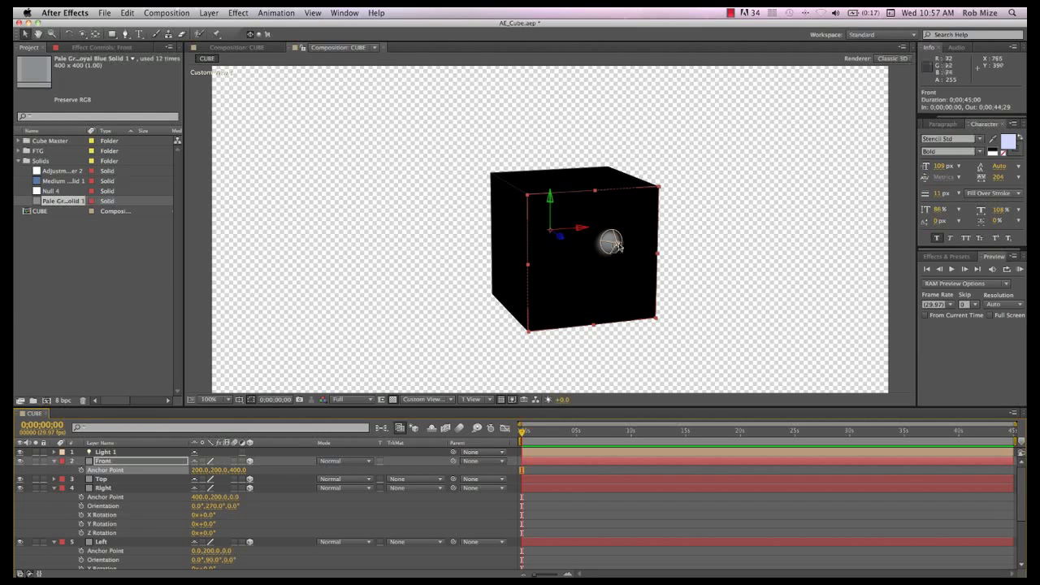
Move Light 1 forward to light the front face and orbit to view the cube at an angle.
{"action": "mouse_move", "coordinate": [618, 246]}
{"action": "left_mouse_down"}
{"action": "mouse_move", "coordinate": [828, 265]}
{"action": "mouse_move", "coordinate": [746, 275]}
{"action": "left_mouse_up"}
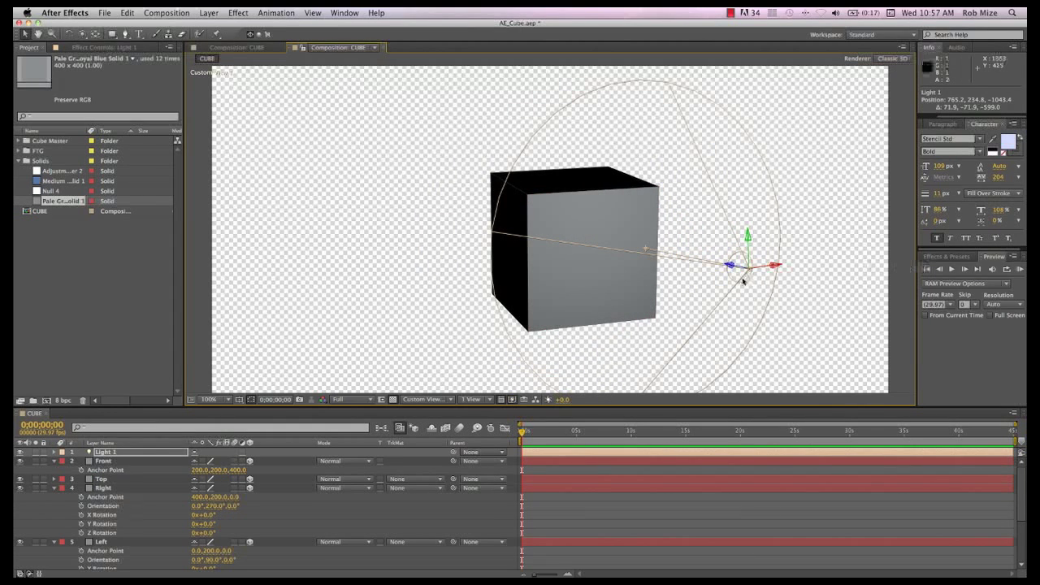
{"action": "left_click", "coordinate": [114, 462]}
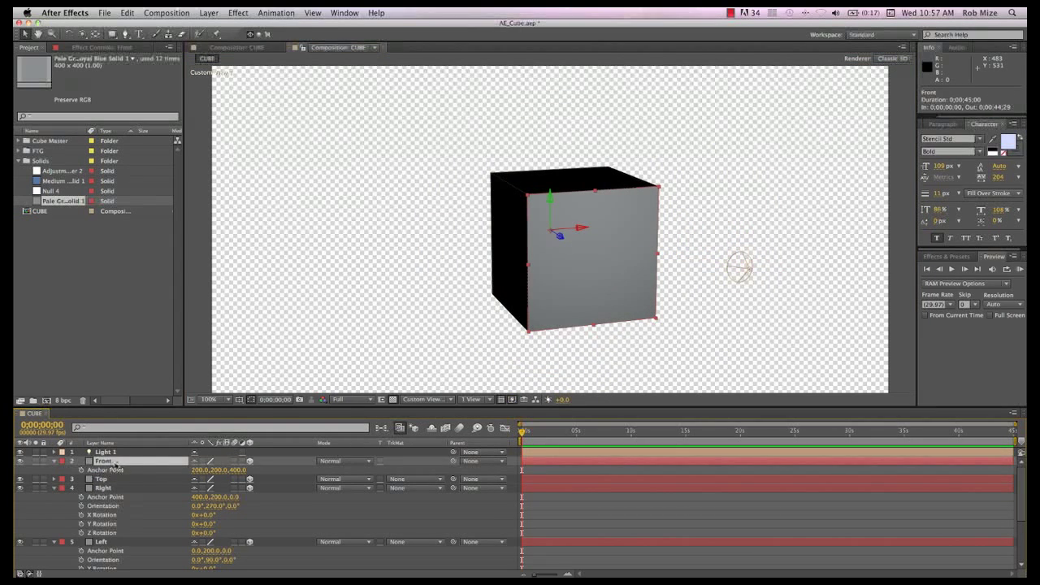
{"action": "key", "text": "c"}
{"action": "left_click_drag", "start_coordinate": [436, 167], "coordinate": [517, 167]}
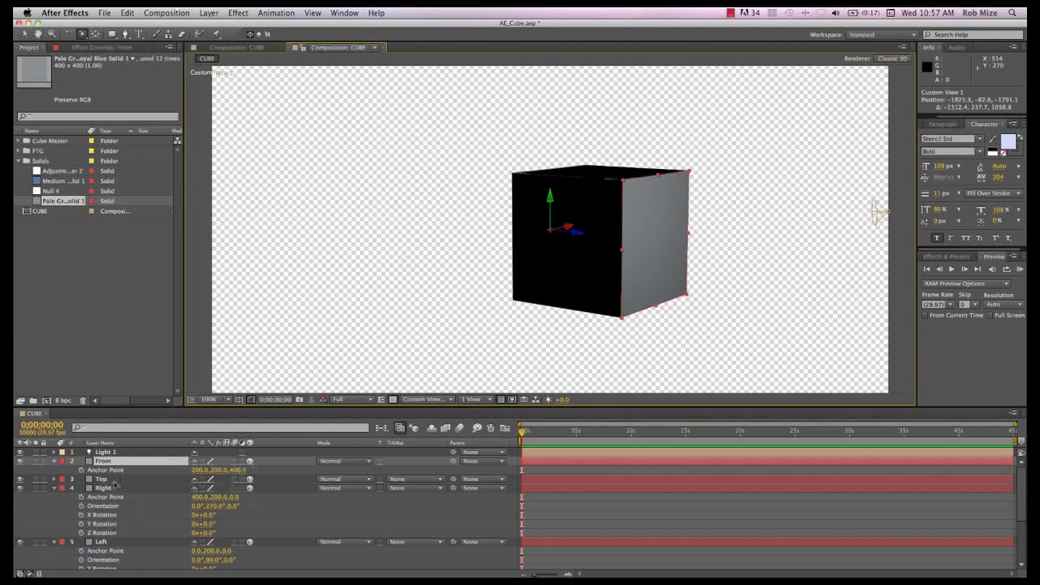
Collapse all revealed layer properties and select the Top through Back face layers.
{"action": "key", "text": "super+a"}
{"action": "key", "text": "u"}
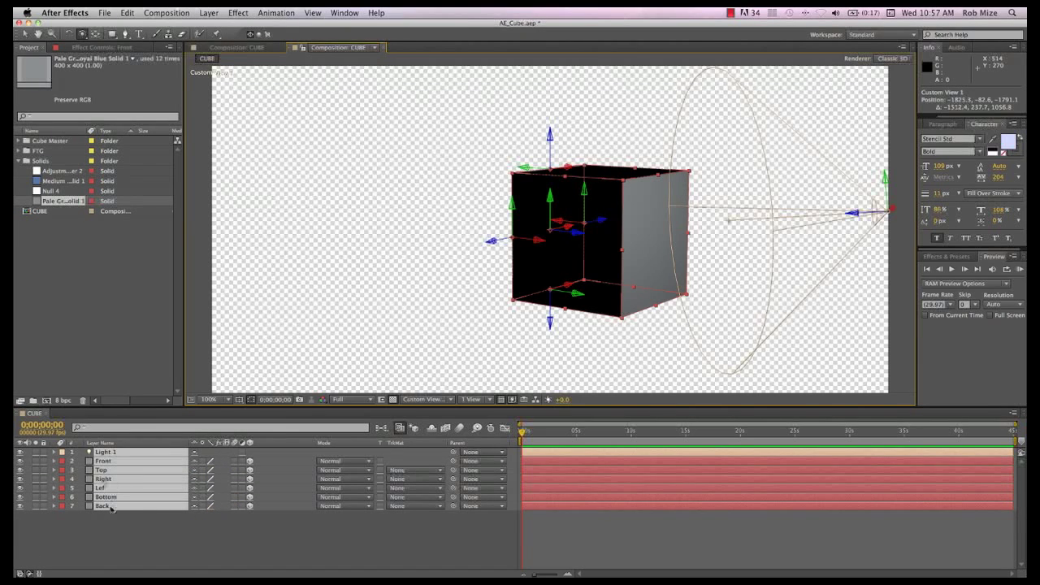
{"action": "left_click", "coordinate": [109, 520]}
{"action": "left_click", "coordinate": [101, 470]}
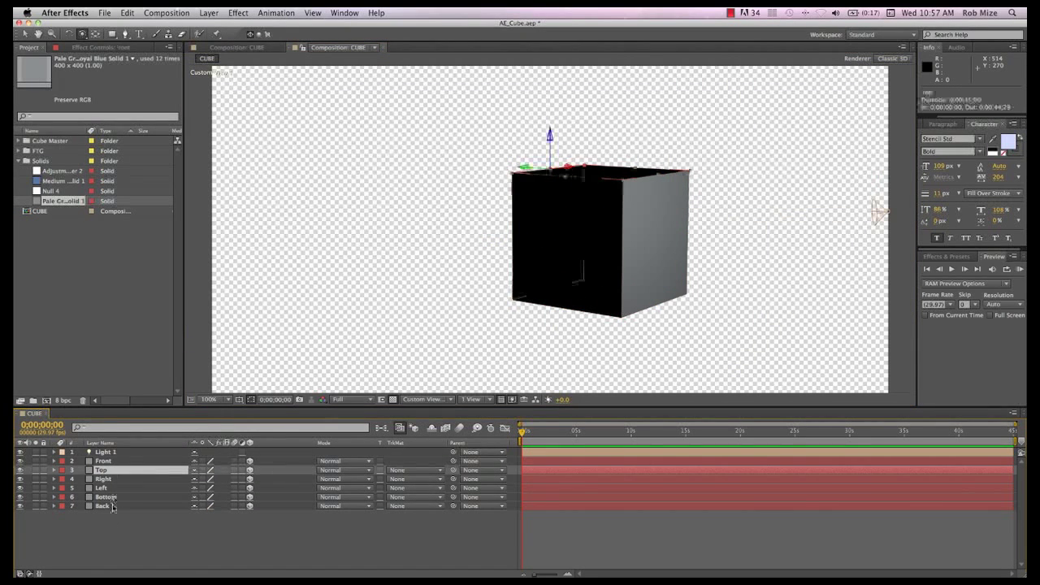
{"action": "left_click", "coordinate": [111, 506], "text": "shift"}
Parent the Top, Right, Left, Bottom and Back faces to Front and rotate the cube through it.
{"action": "left_click_drag", "start_coordinate": [453, 479], "coordinate": [152, 463]}
{"action": "left_click", "coordinate": [151, 463]}
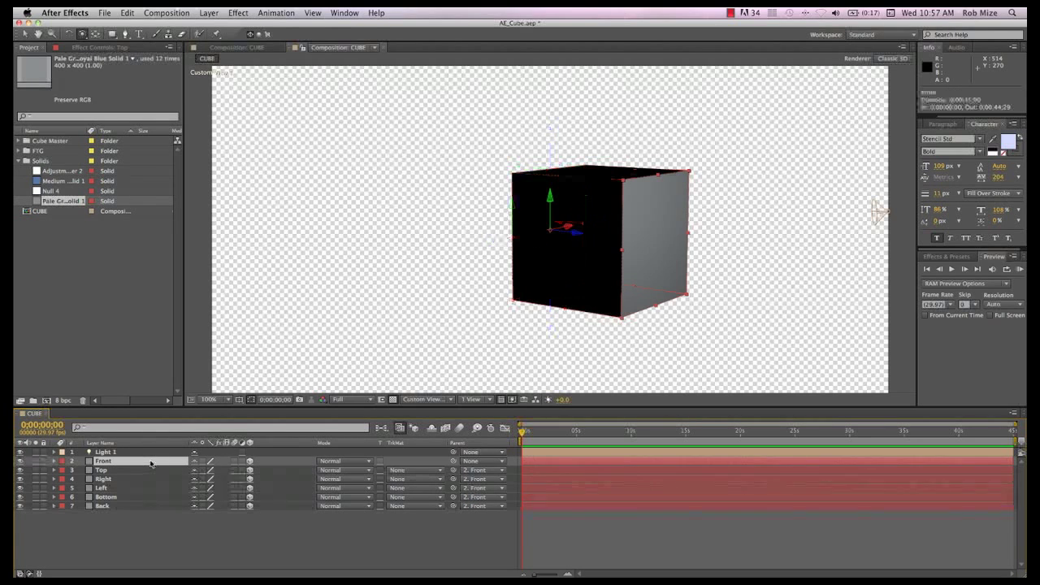
{"action": "key", "text": "w"}
{"action": "left_click_drag", "start_coordinate": [589, 228], "coordinate": [660, 229]}
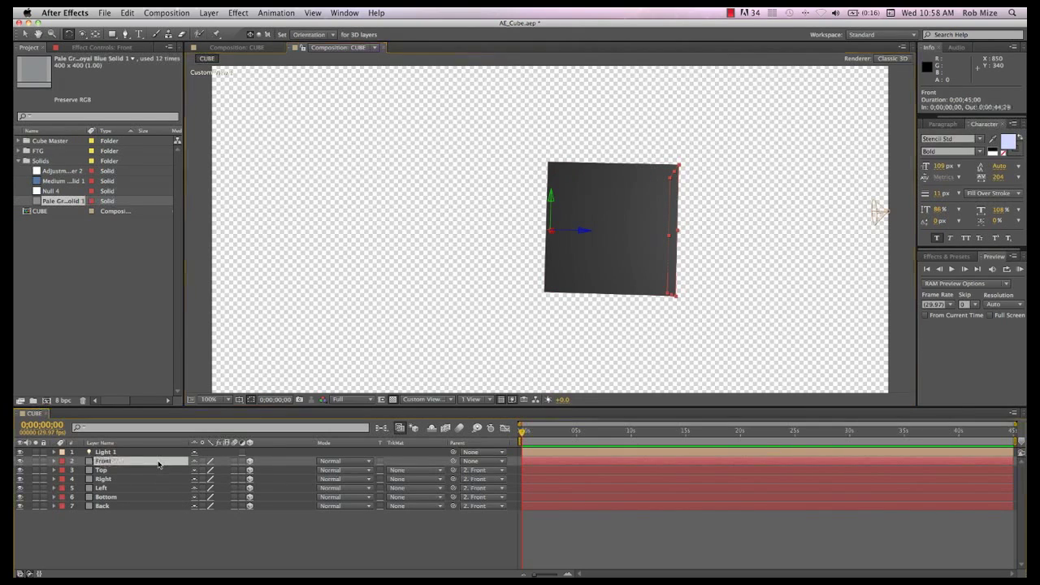
Pull the Front anchor point back to 200, 200, 200 to centre the cube's pivot.
{"action": "key", "text": "a"}
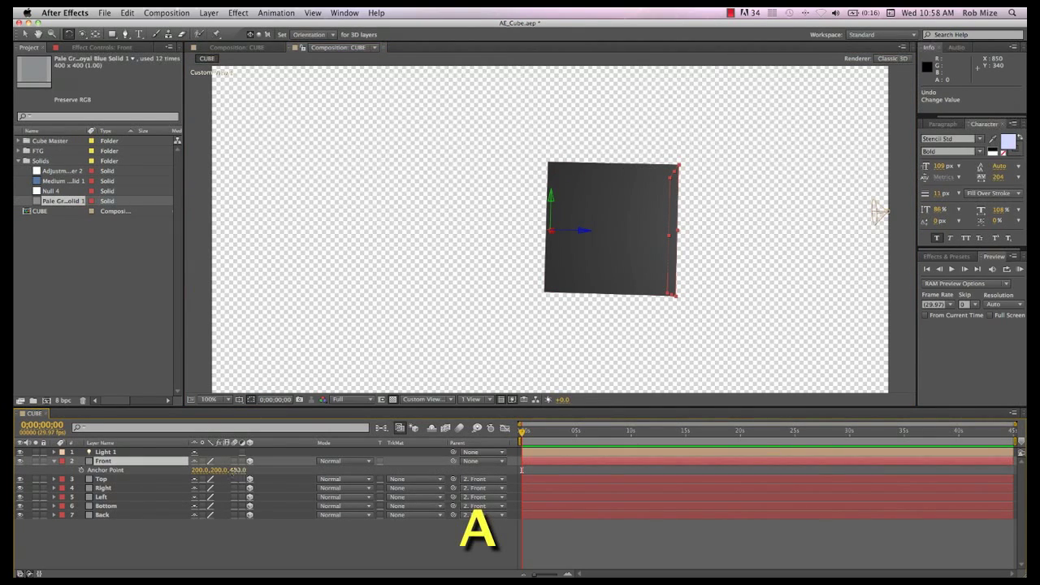
{"action": "left_click_drag", "start_coordinate": [236, 470], "coordinate": [178, 471]}
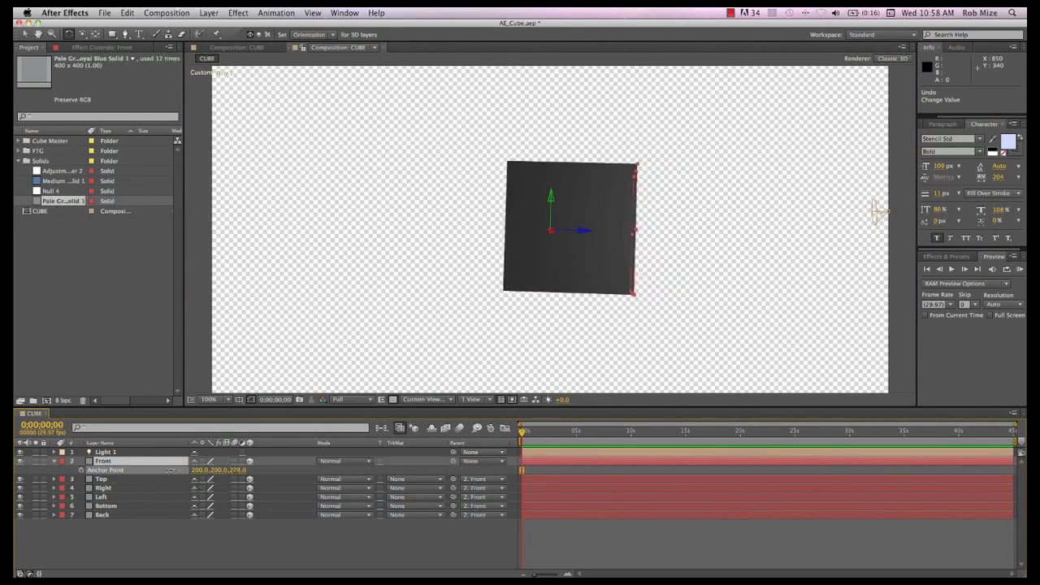
{"action": "left_click_drag", "start_coordinate": [169, 470], "coordinate": [139, 477]}
{"action": "left_click", "coordinate": [134, 468]}
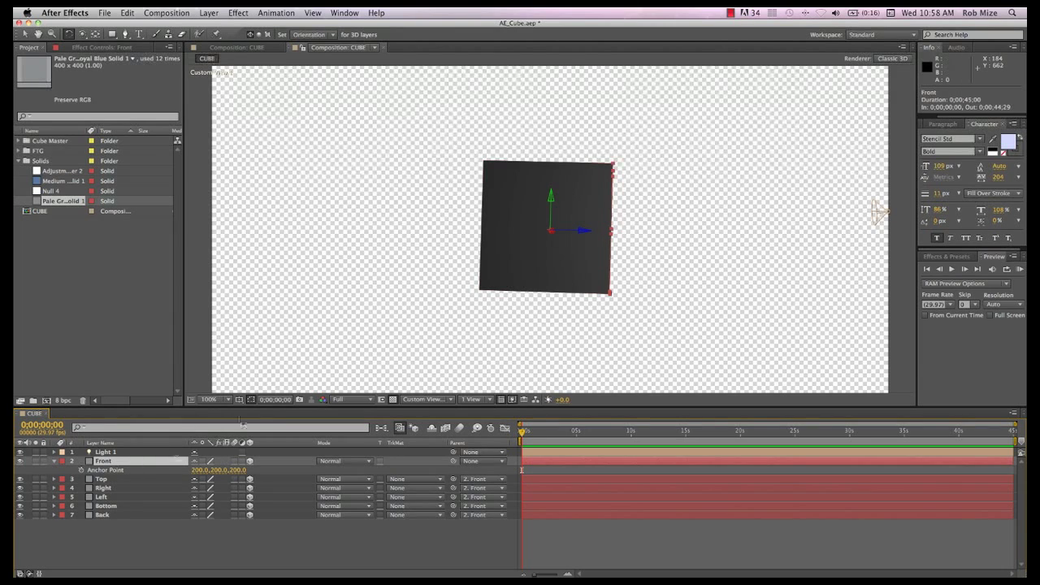
{"action": "left_click", "coordinate": [617, 237]}
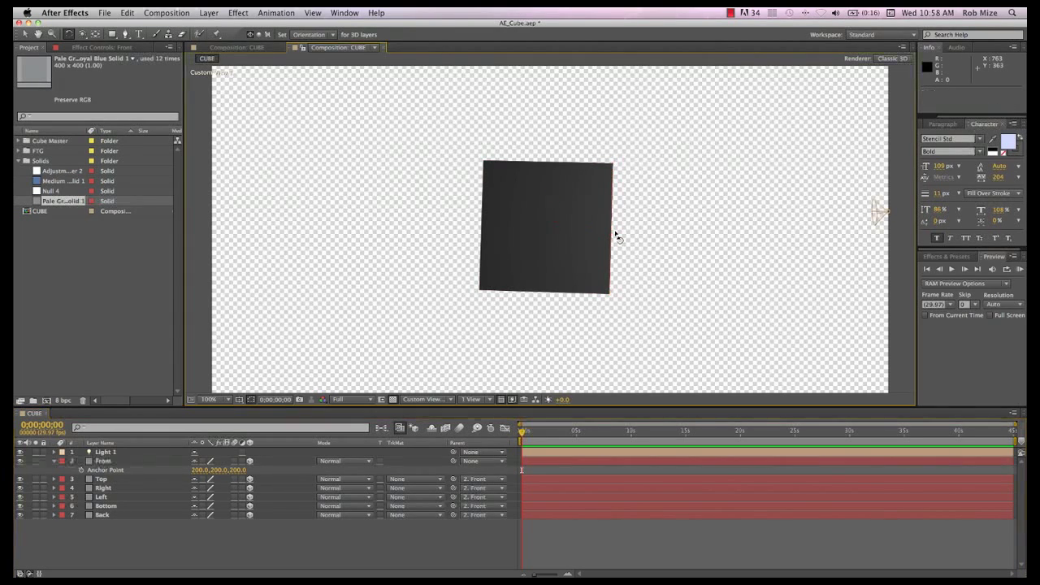
{"action": "left_click", "coordinate": [616, 237]}
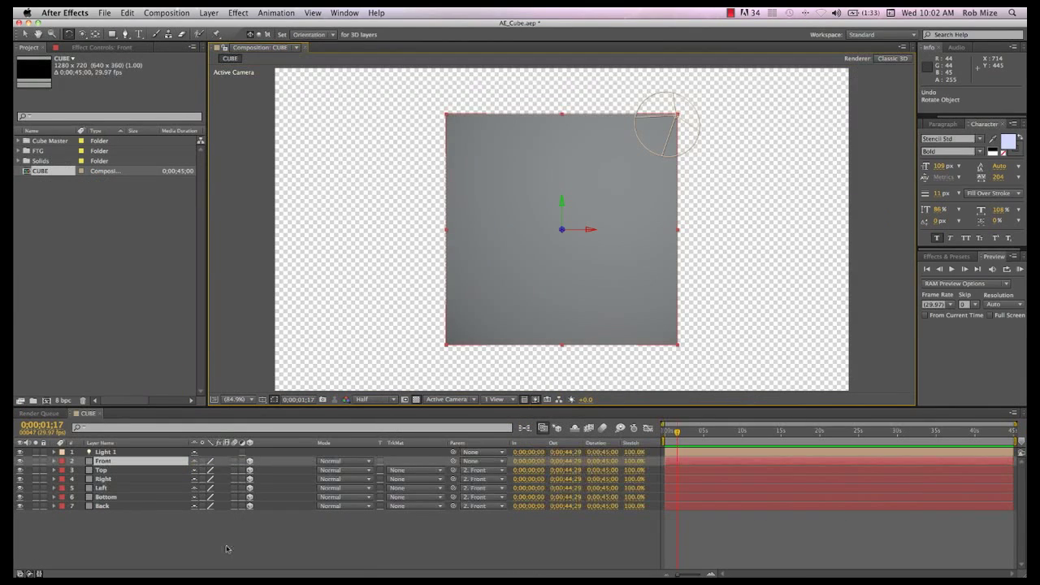
Add Null 4, parent all six face layers to it, and place it below Light 1.
{"action": "right_click", "coordinate": [227, 550]}
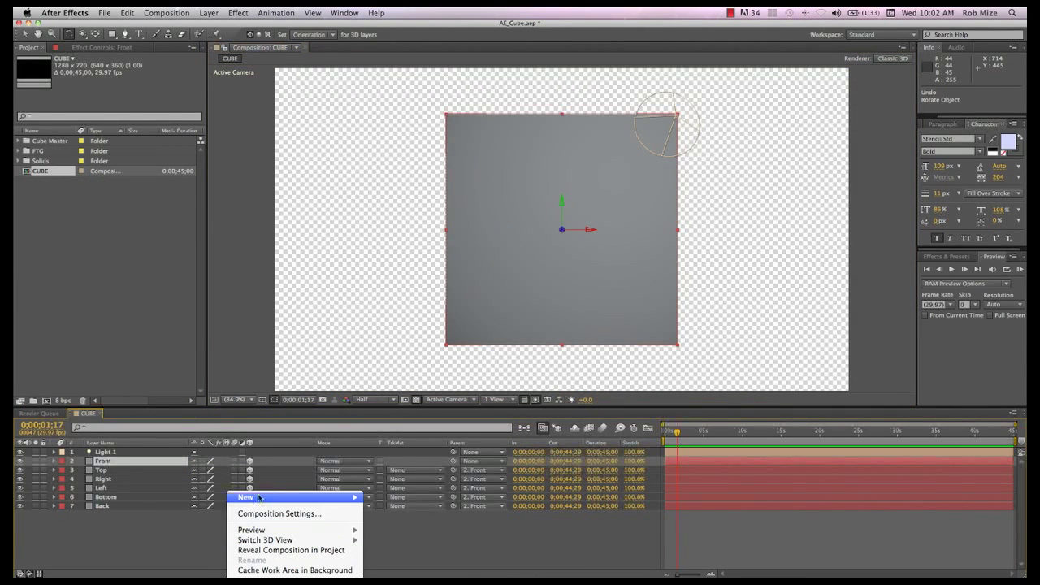
{"action": "mouse_move", "coordinate": [301, 499]}
{"action": "left_click", "coordinate": [394, 553]}
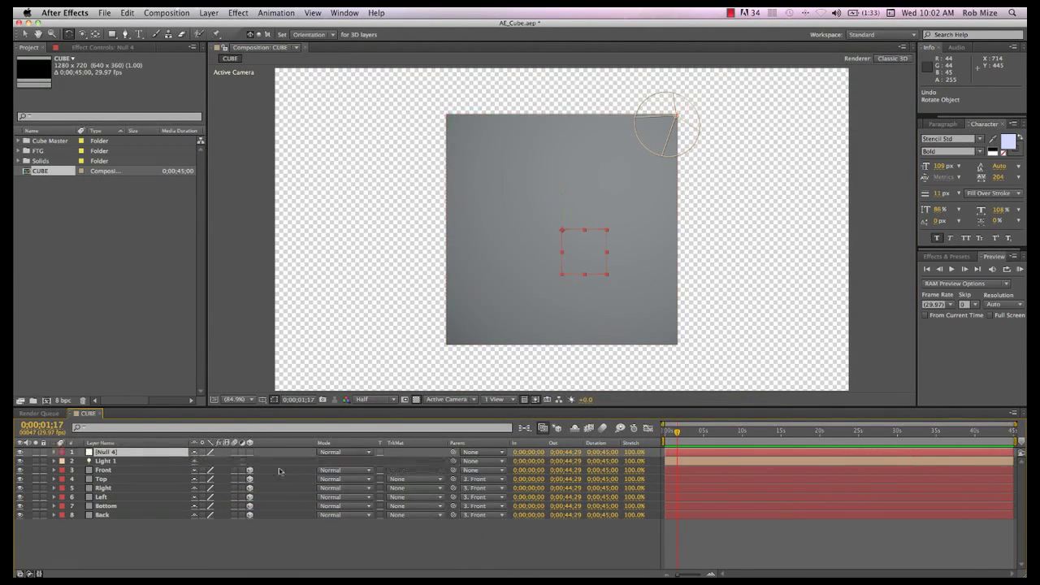
{"action": "left_click_drag", "start_coordinate": [103, 552], "coordinate": [134, 473]}
{"action": "left_click_drag", "start_coordinate": [452, 518], "coordinate": [127, 457]}
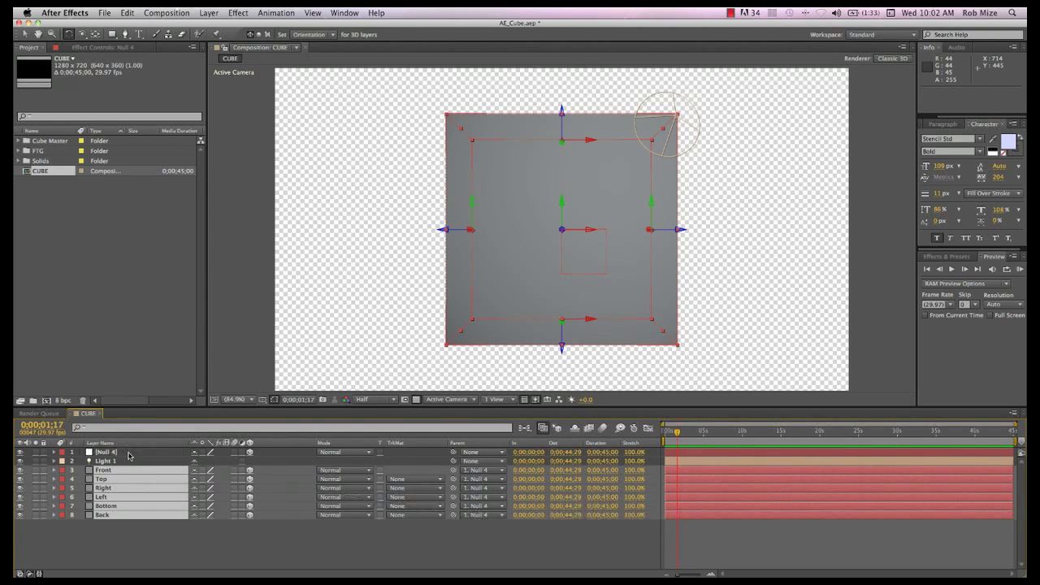
{"action": "left_click", "coordinate": [110, 529]}
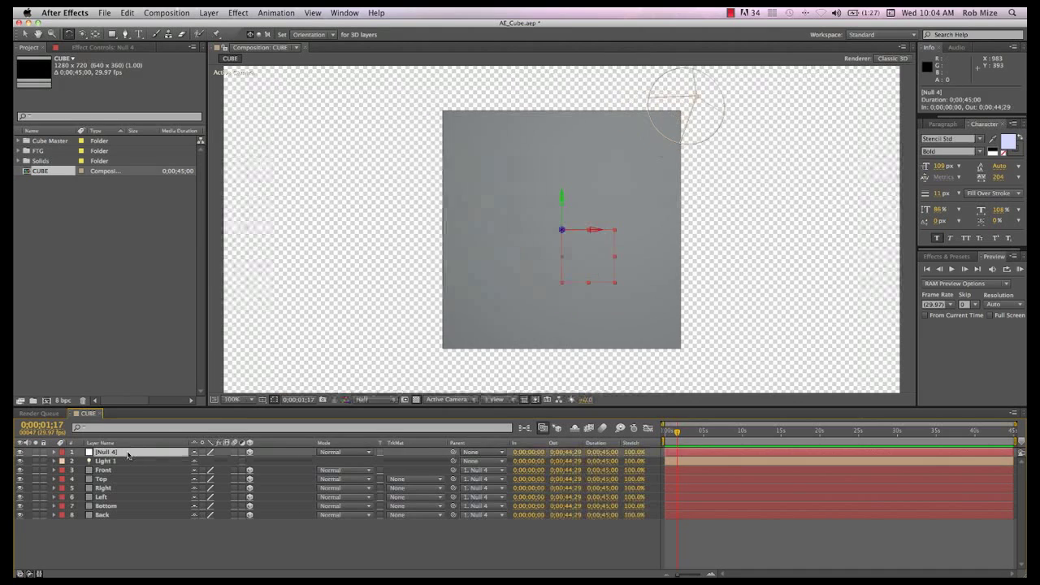
{"action": "left_click_drag", "start_coordinate": [122, 453], "coordinate": [127, 463]}
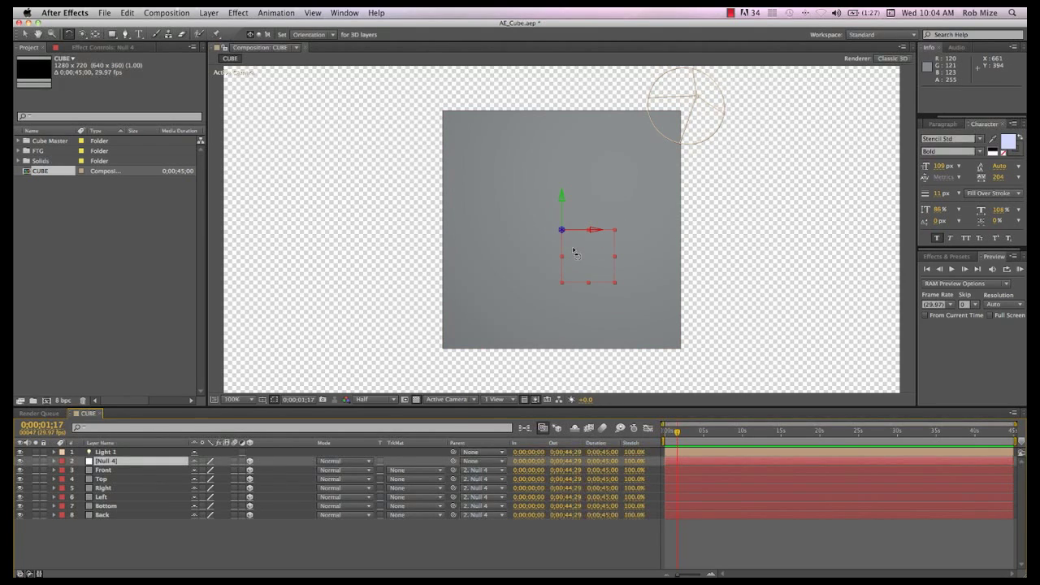
Test-rotate the cube through Null 4 and the Front face, undoing both rotations.
{"action": "left_click_drag", "start_coordinate": [574, 253], "coordinate": [492, 439]}
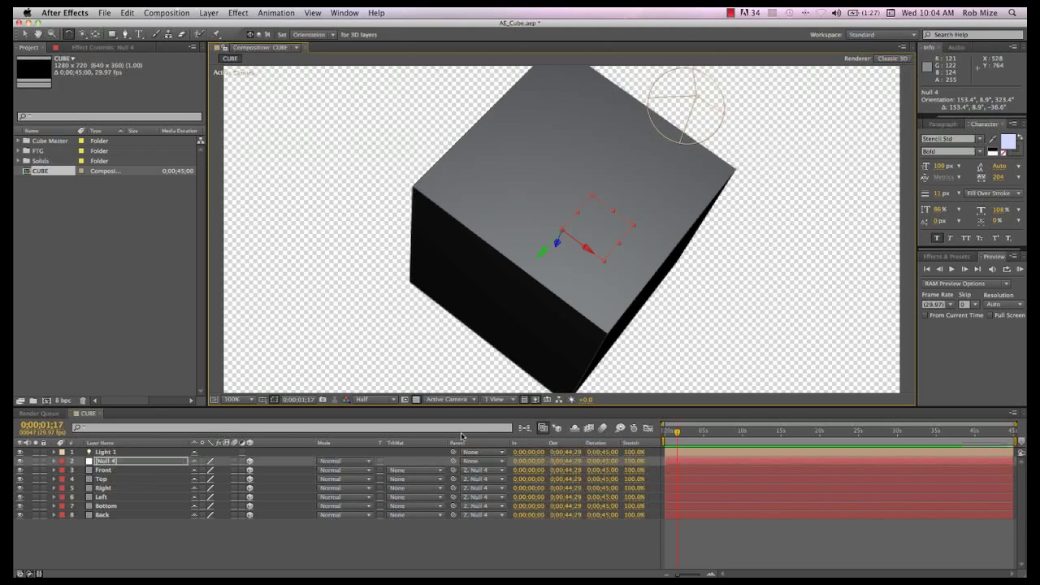
{"action": "key", "text": "super+z"}
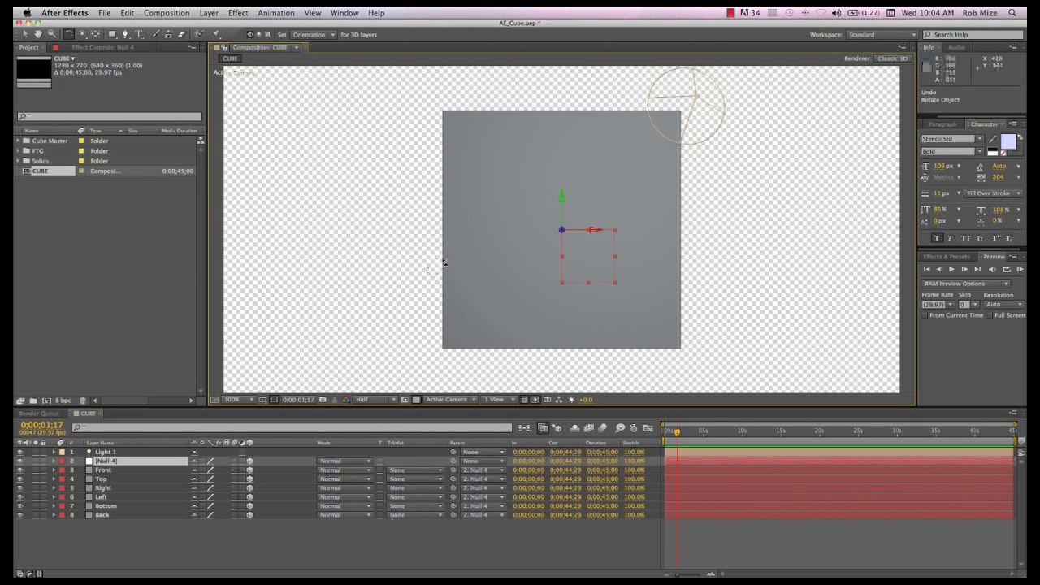
{"action": "left_click_drag", "start_coordinate": [456, 262], "coordinate": [473, 276]}
{"action": "key", "text": "super+z"}
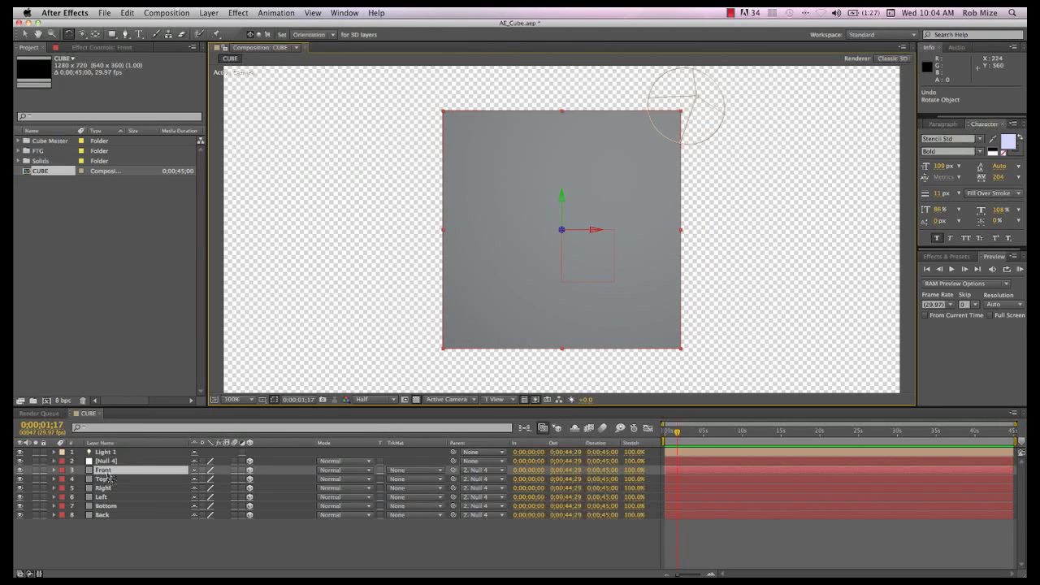
Pre-compose the Front face into Front Comp 2, open it and check its composition settings.
{"action": "left_click", "coordinate": [106, 474]}
{"action": "key", "text": "super+shift+c"}
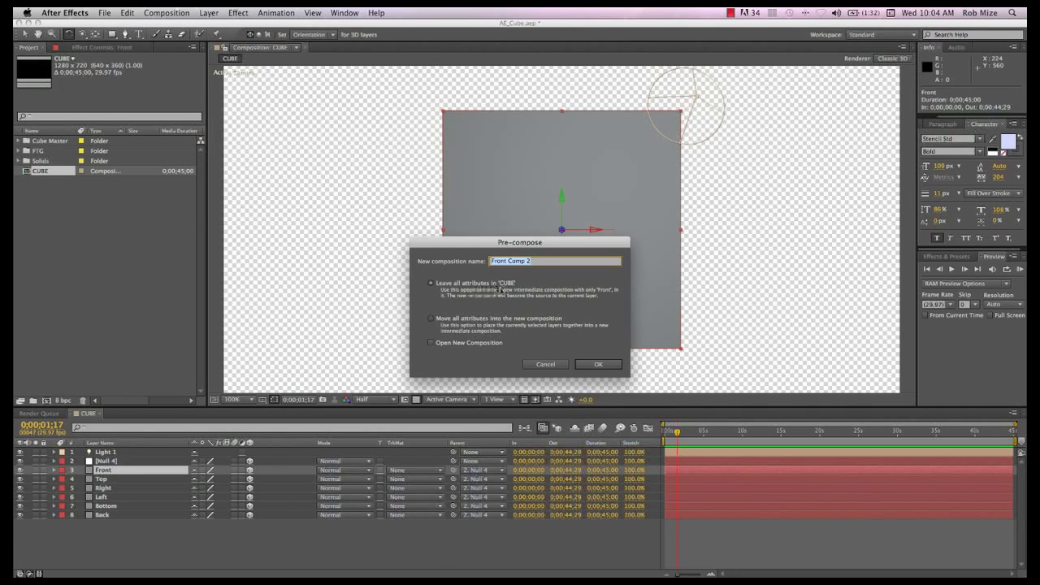
{"action": "left_click", "coordinate": [594, 364]}
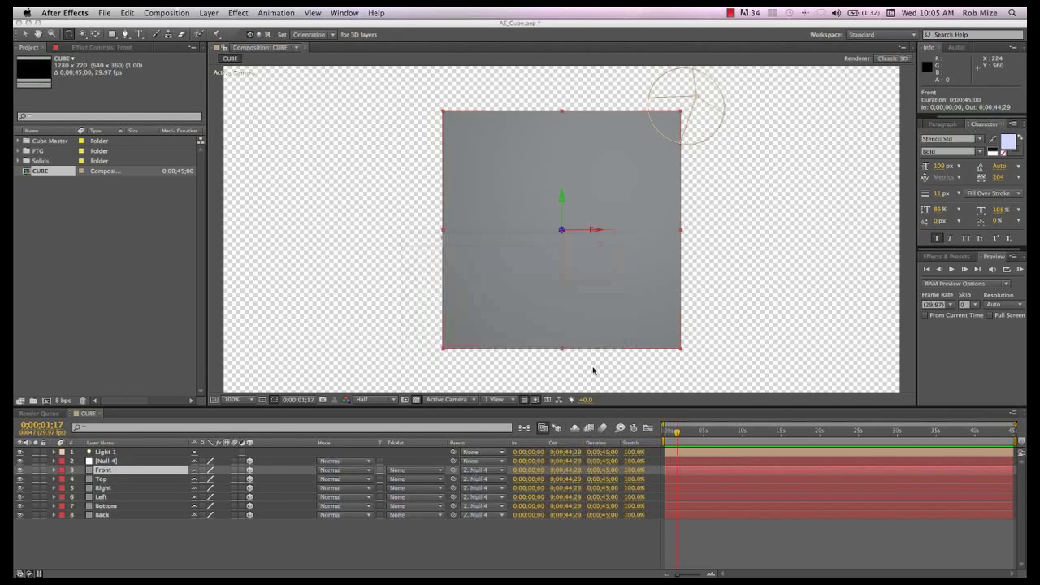
{"action": "double_click", "coordinate": [102, 469]}
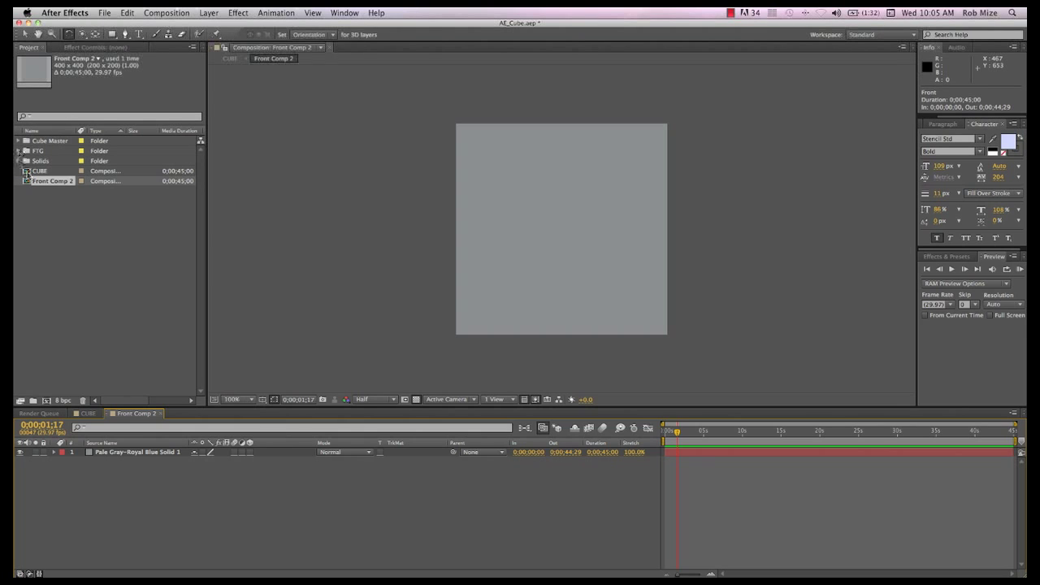
{"action": "key", "text": "super+k"}
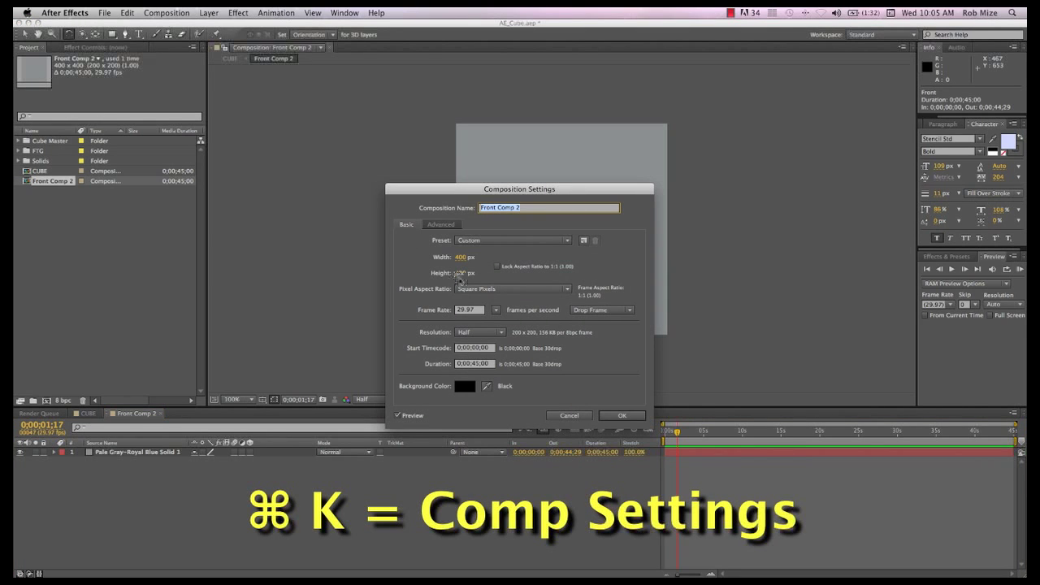
{"action": "left_click", "coordinate": [619, 416]}
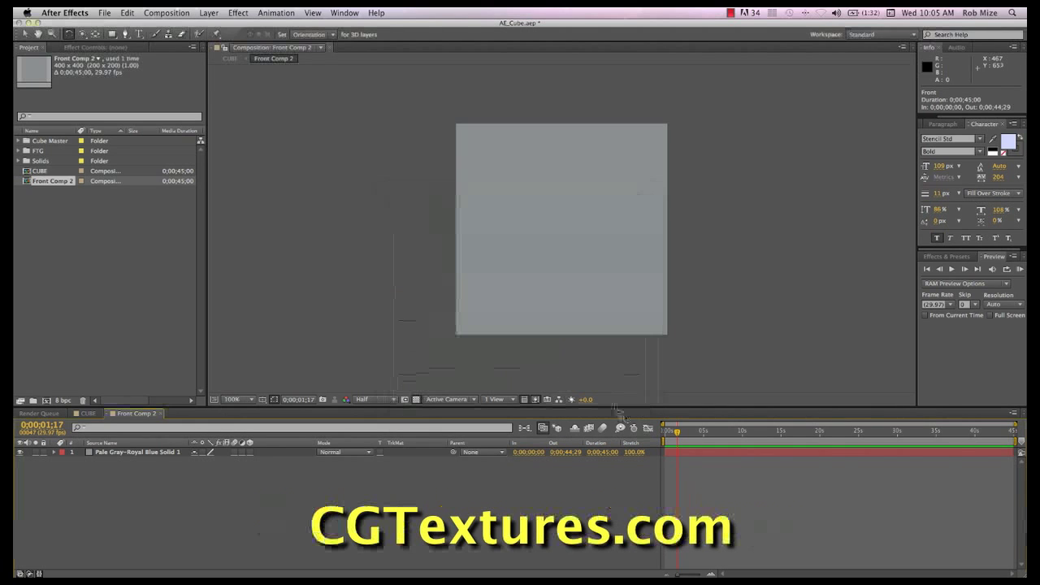
Add MetalRivets0001_S.jpg to Front Comp 2, fit it to comp height, and return to CUBE.
{"action": "left_click", "coordinate": [19, 152]}
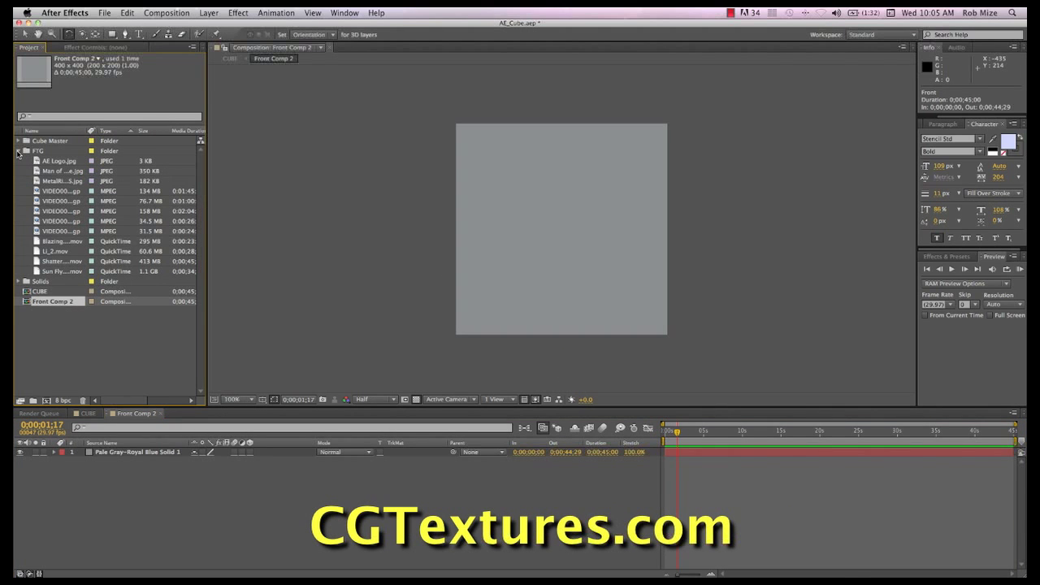
{"action": "left_click_drag", "start_coordinate": [36, 181], "coordinate": [98, 454]}
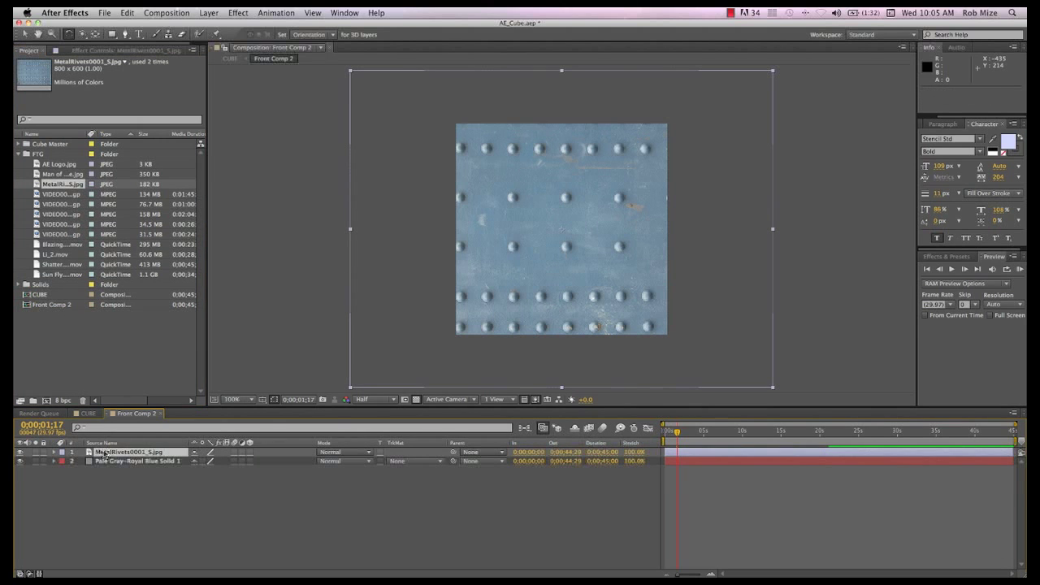
{"action": "right_click", "coordinate": [104, 452]}
{"action": "mouse_move", "coordinate": [216, 293]}
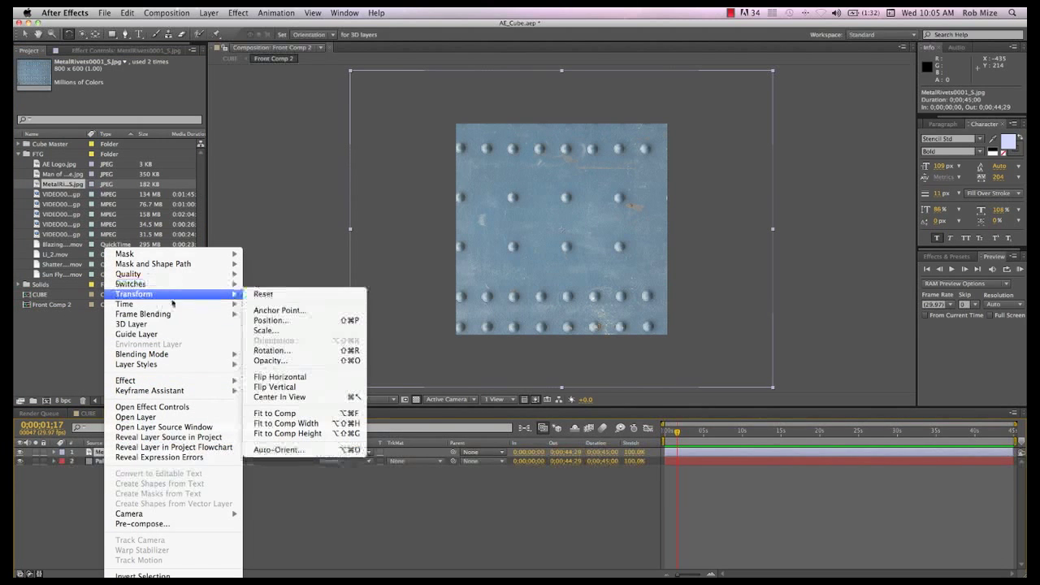
{"action": "left_click", "coordinate": [295, 434]}
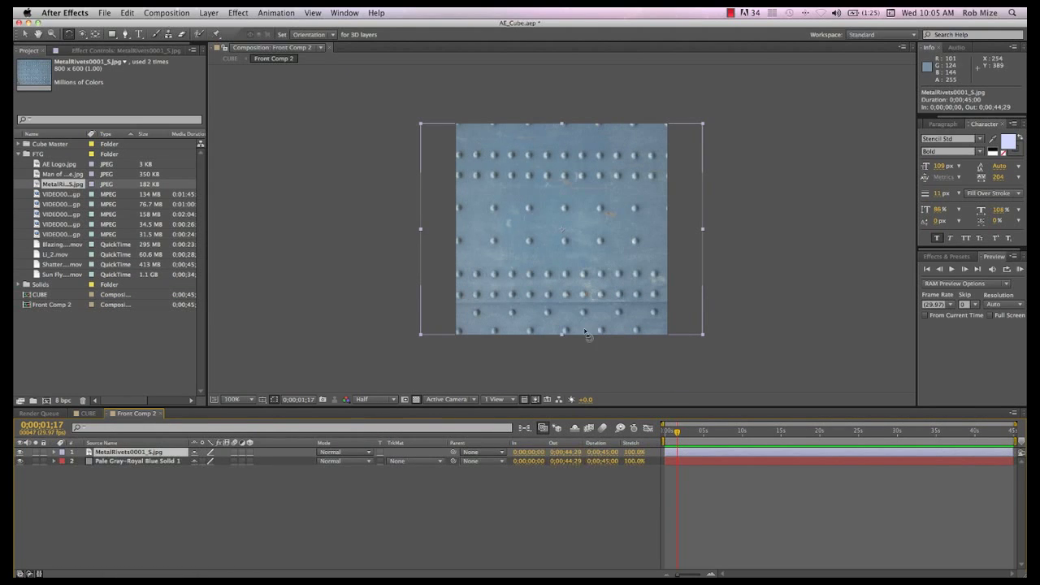
{"action": "left_click", "coordinate": [88, 414]}
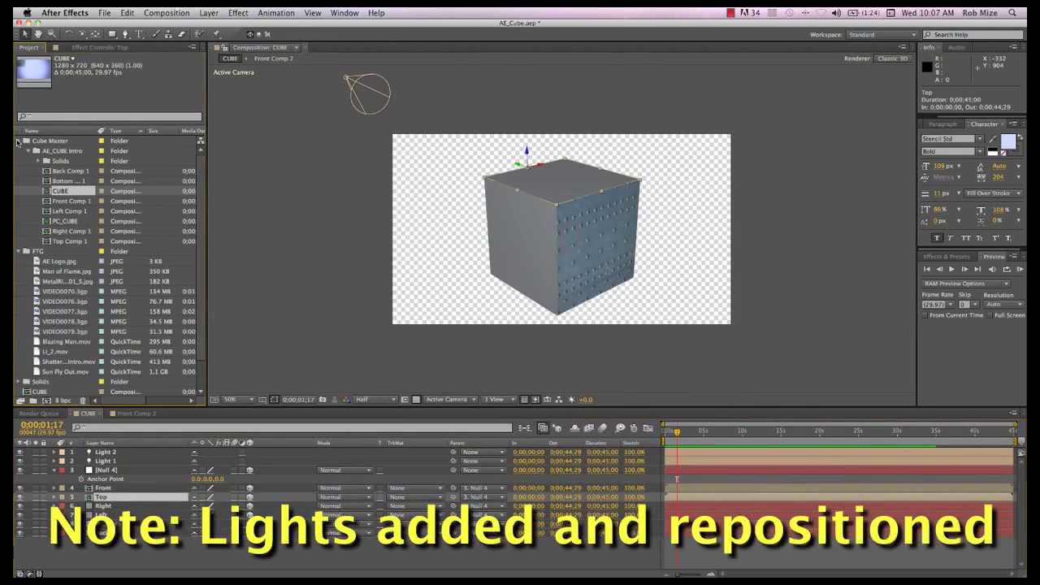
Undo the previous pre-compose, then pre-compose the Top face into Top Comp 2.
{"action": "left_click", "coordinate": [17, 141]}
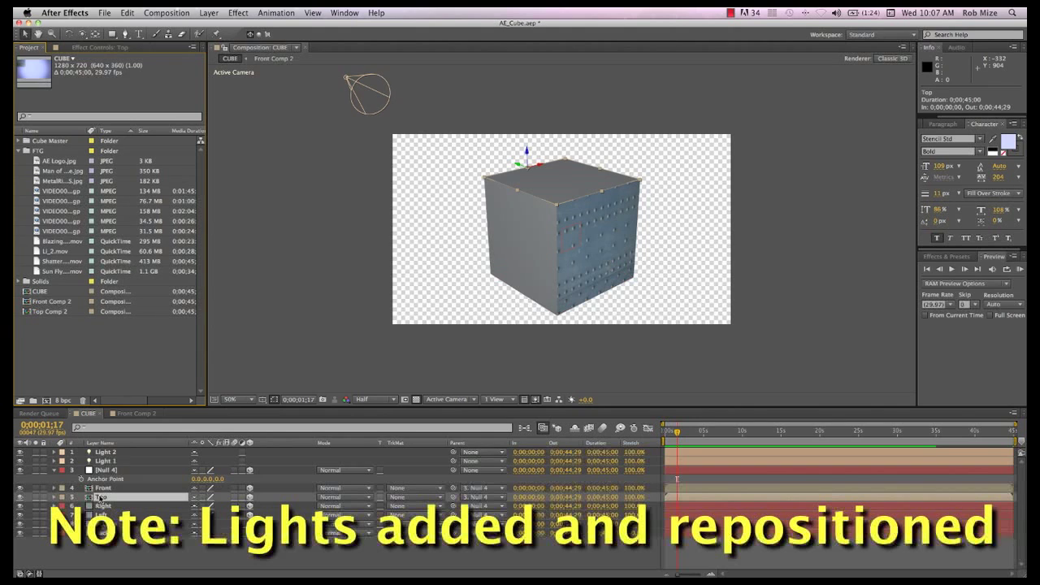
{"action": "key", "text": "super+z"}
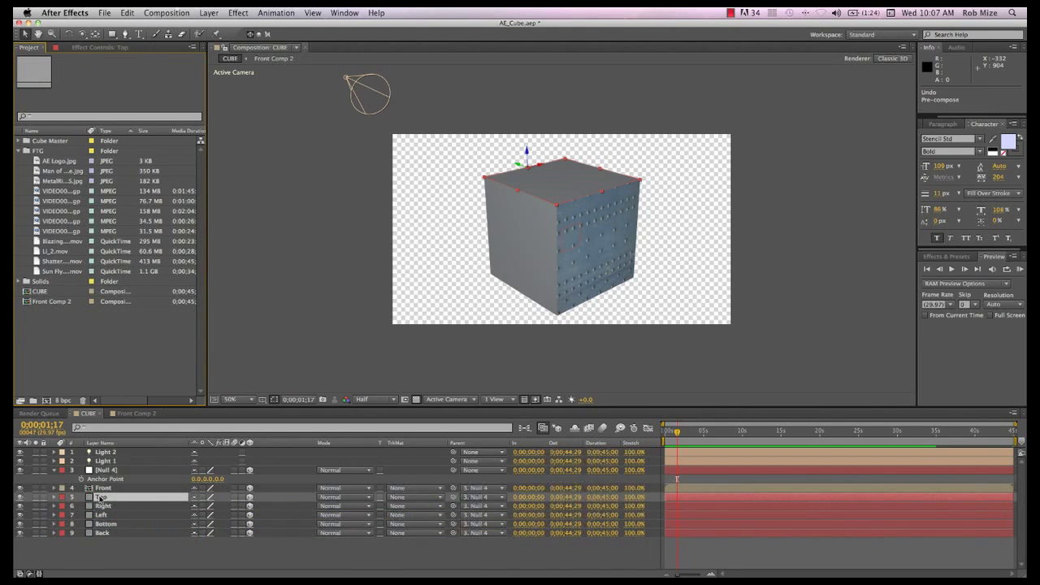
{"action": "left_click", "coordinate": [100, 497]}
{"action": "key", "text": "super+shift+c"}
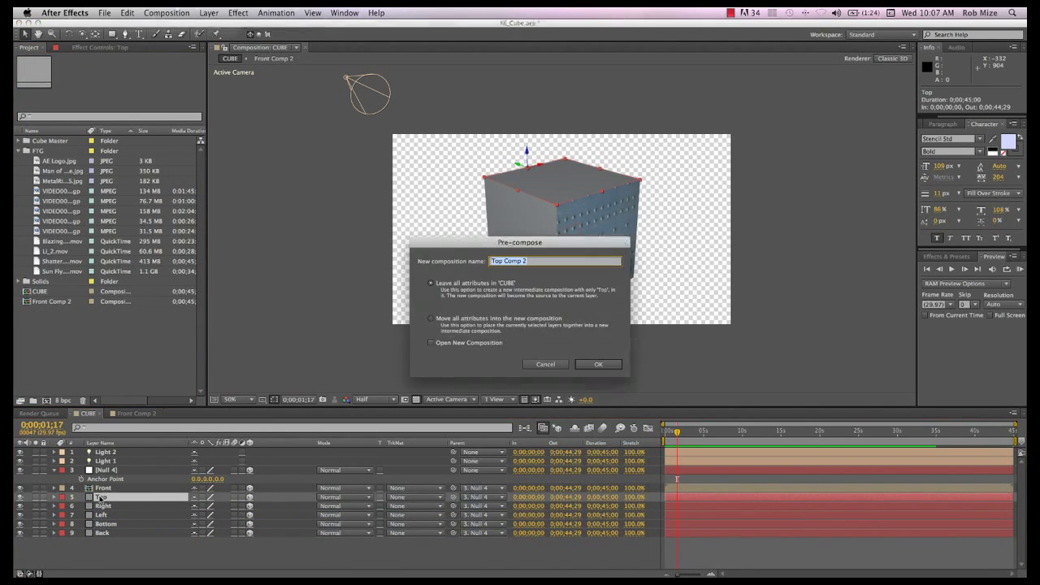
{"action": "key", "text": "Return"}
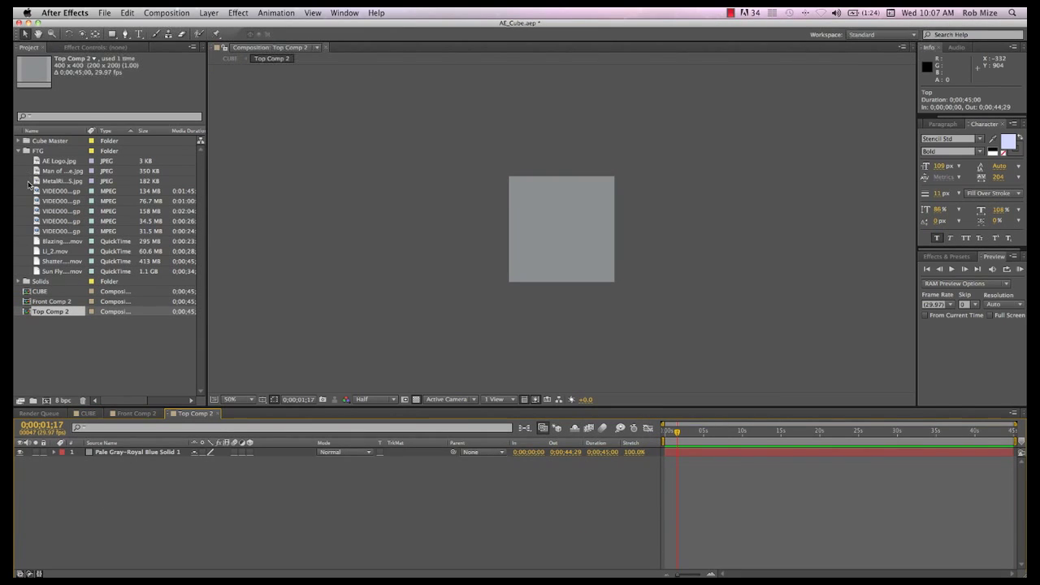
Add Li_2.mov to Top Comp 2, fit it to comp height and time-stretch it to 188%.
{"action": "left_click", "coordinate": [40, 252]}
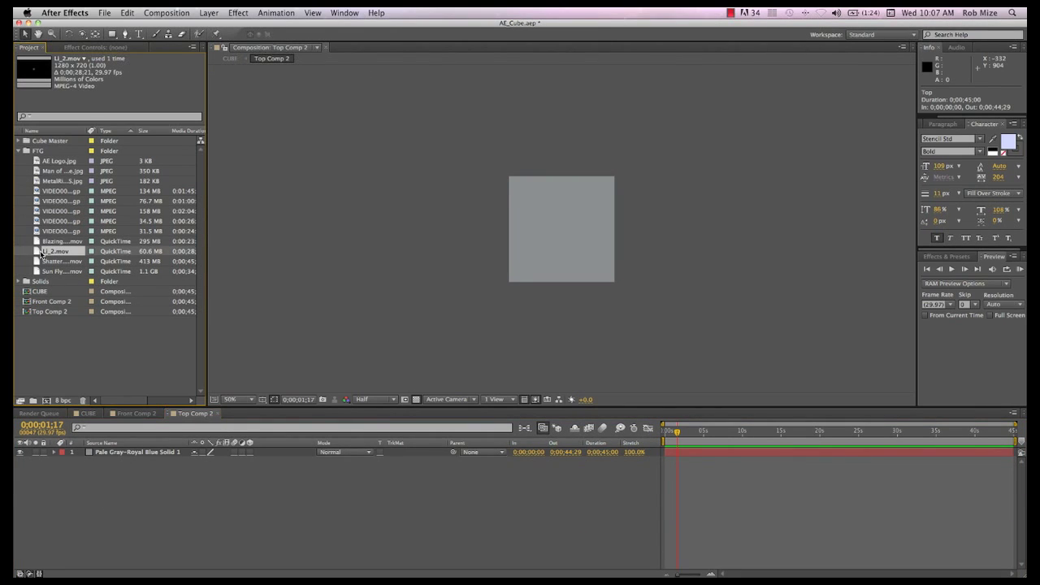
{"action": "left_click_drag", "start_coordinate": [40, 252], "coordinate": [108, 454]}
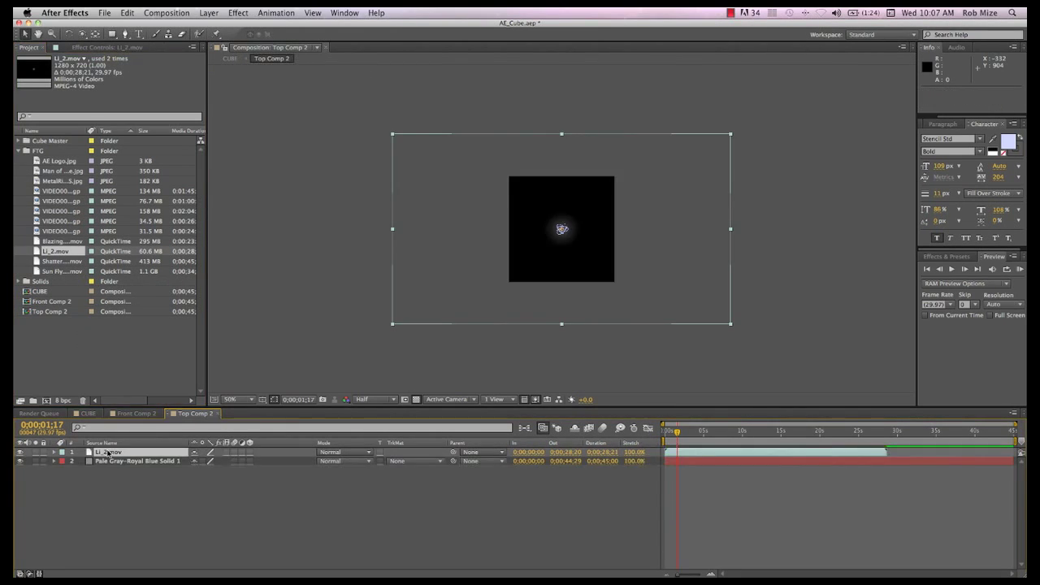
{"action": "right_click", "coordinate": [136, 457]}
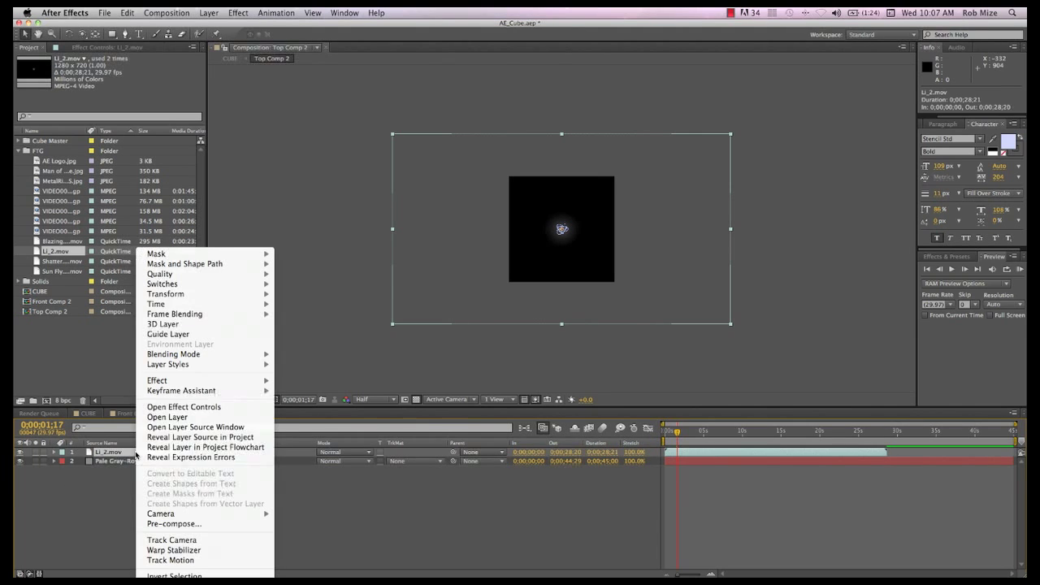
{"action": "mouse_move", "coordinate": [156, 296]}
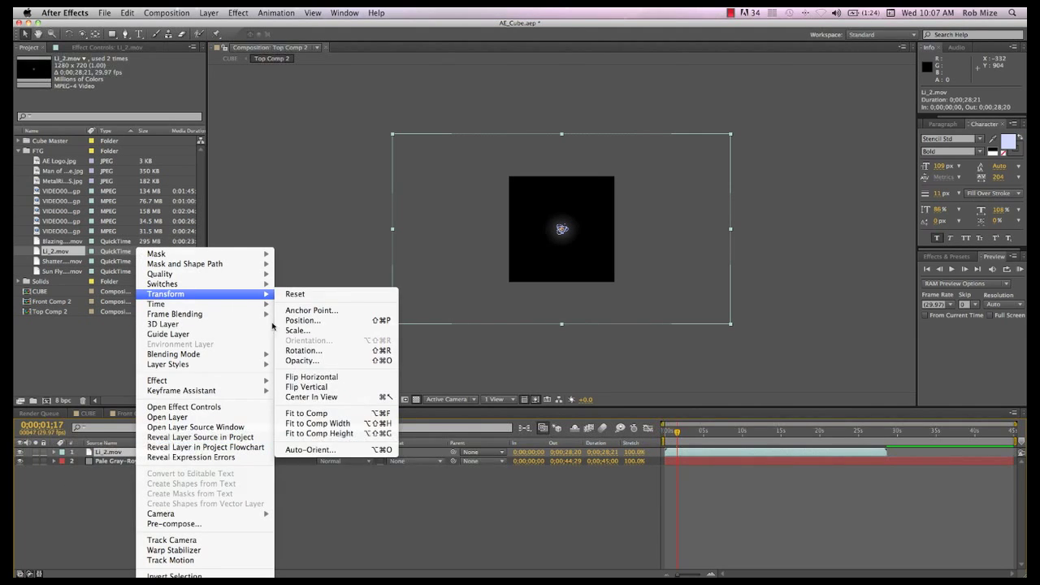
{"action": "left_click", "coordinate": [308, 434]}
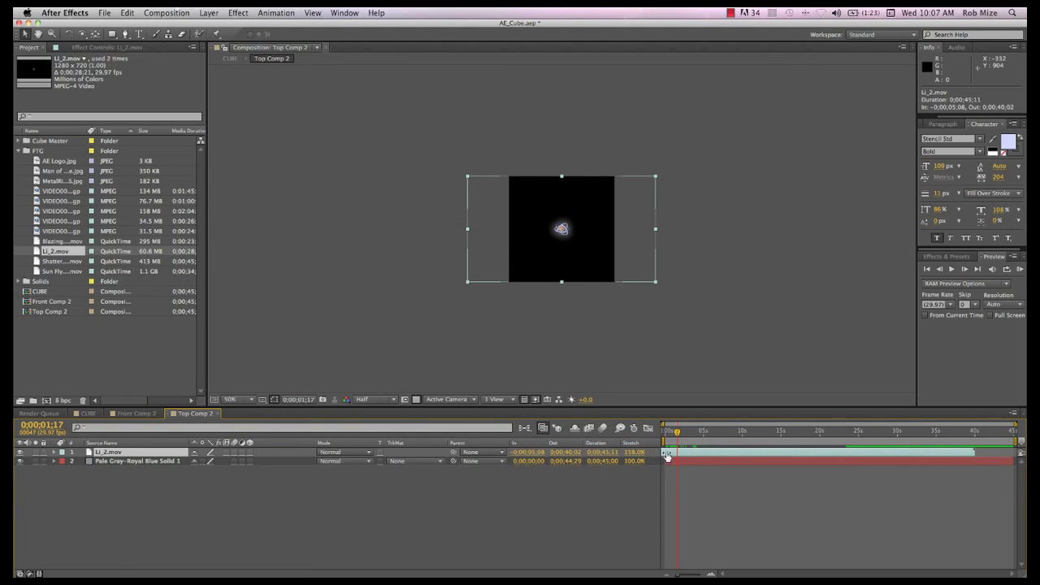
{"action": "left_click_drag", "start_coordinate": [665, 452], "coordinate": [639, 456]}
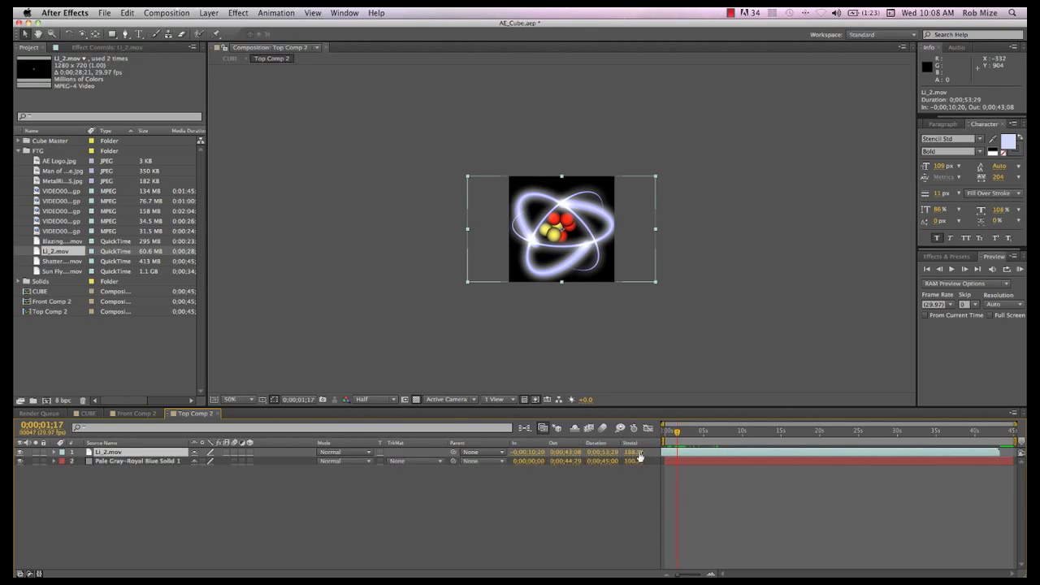
{"action": "left_click", "coordinate": [75, 415]}
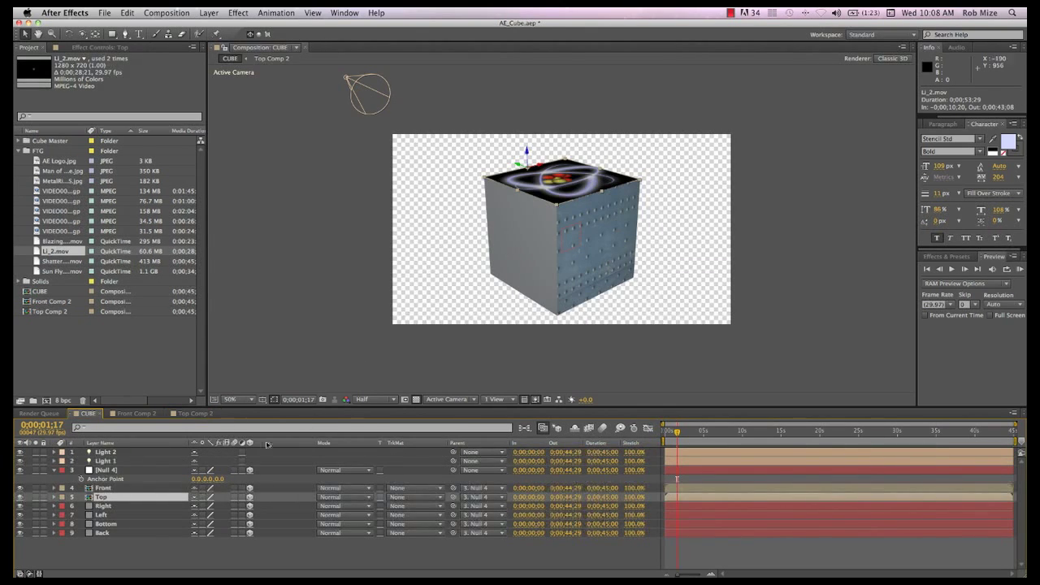
Pre-compose the Right face into Right Comp 2, select AE Logo.jpg, and rotate to view the textured cube.
{"action": "left_click", "coordinate": [103, 506]}
{"action": "key", "text": "ctrl+shift+c"}
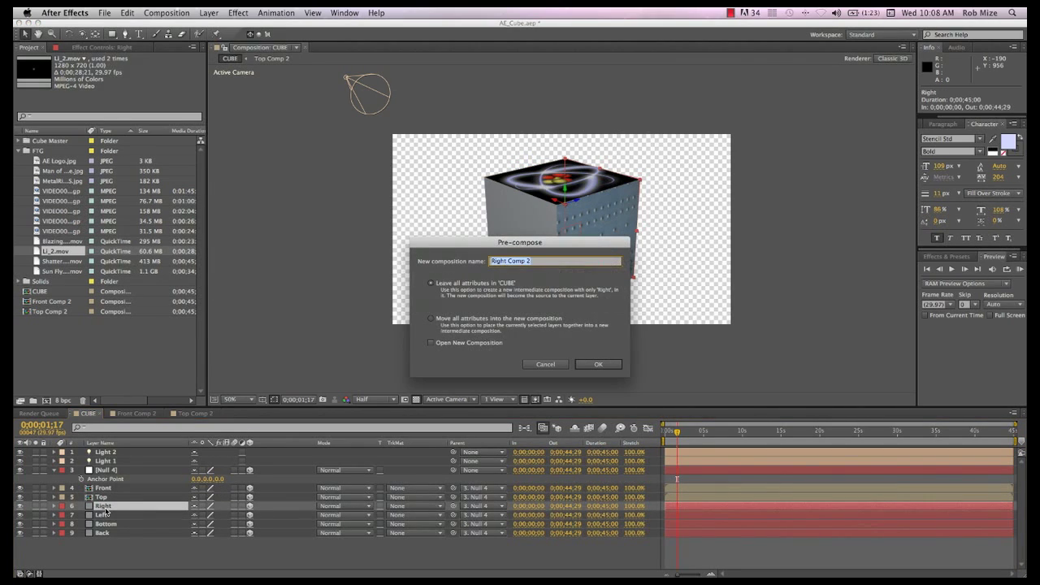
{"action": "key", "text": "Return"}
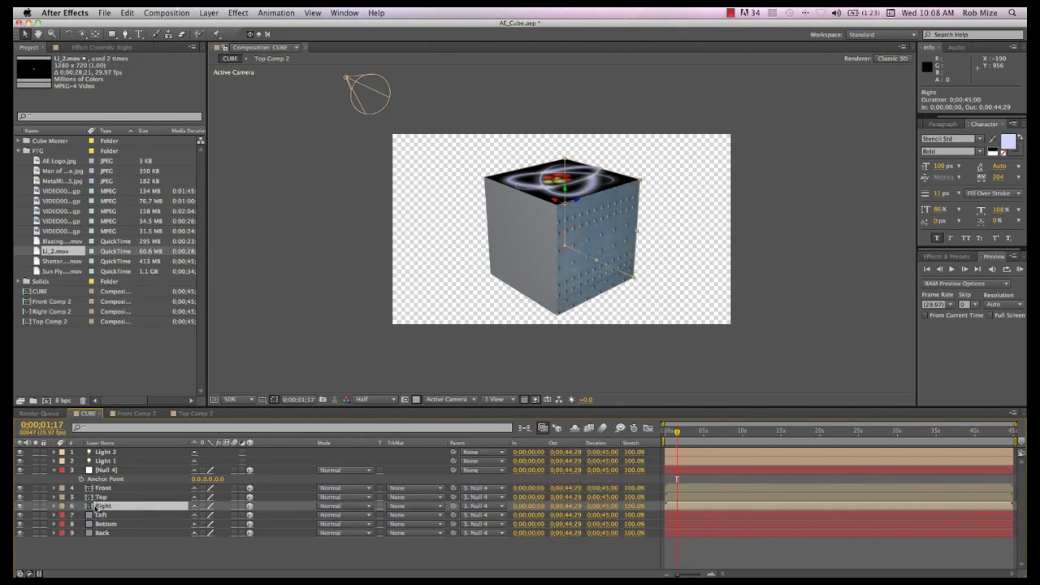
{"action": "double_click", "coordinate": [96, 508]}
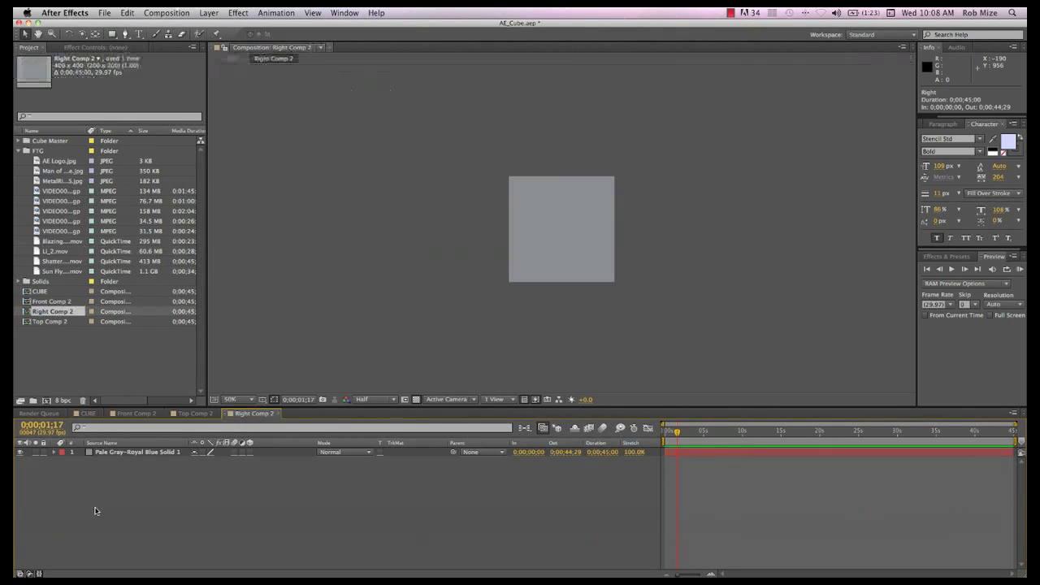
{"action": "left_click", "coordinate": [38, 161]}
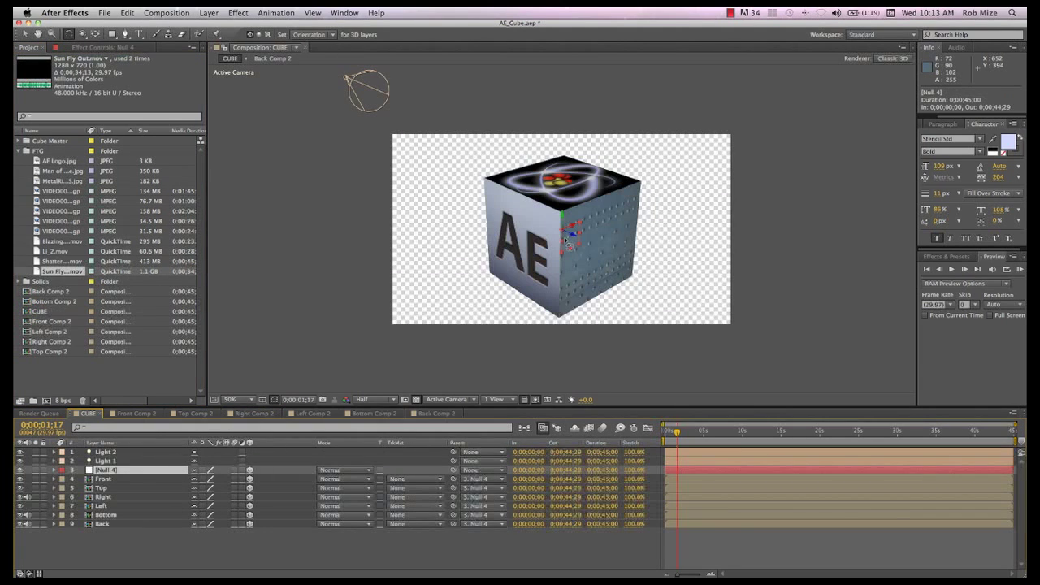
{"action": "left_click_drag", "start_coordinate": [569, 240], "coordinate": [557, 277]}
Create a text layer reading '3D' and 'CUBE' on two lines.
{"action": "right_click", "coordinate": [142, 555]}
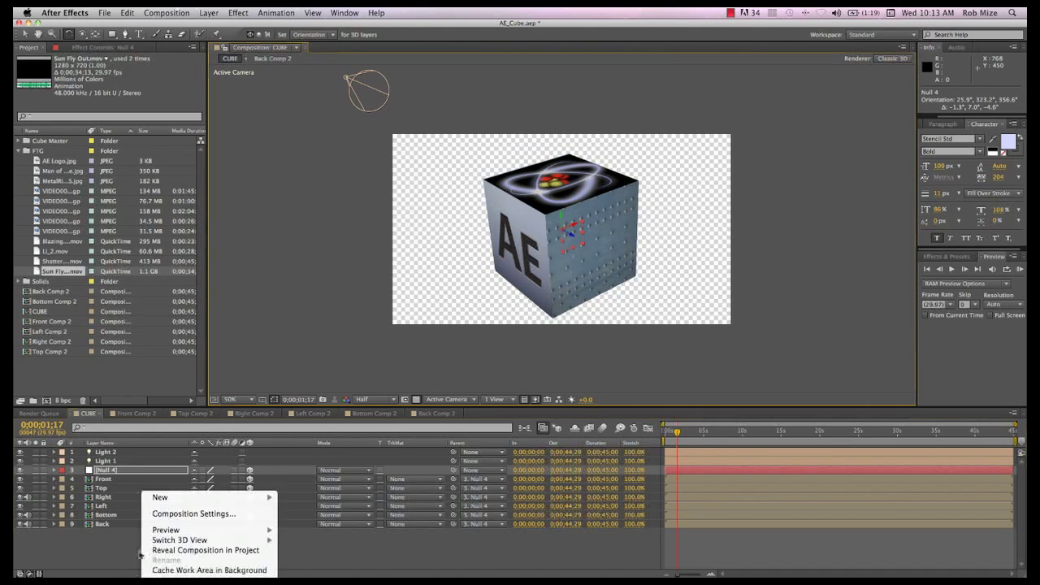
{"action": "mouse_move", "coordinate": [159, 496]}
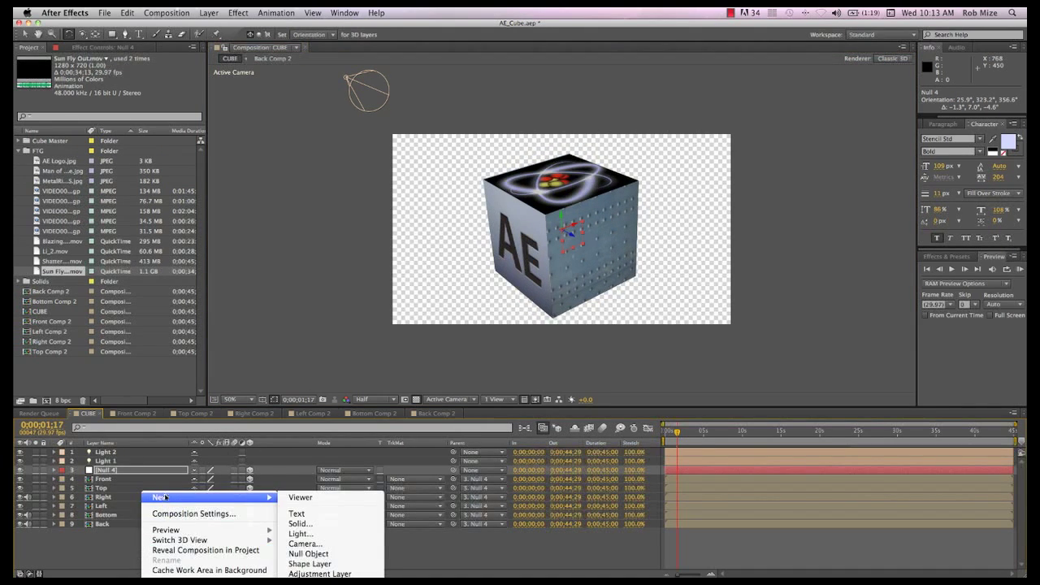
{"action": "left_click", "coordinate": [294, 514]}
{"action": "type", "text": "3D"}
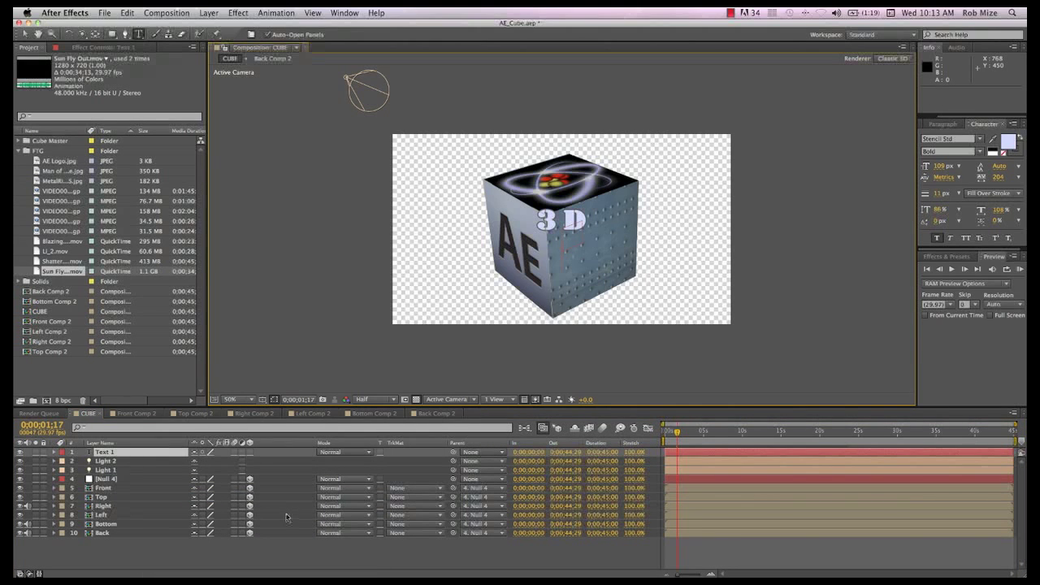
{"action": "key", "text": "Return"}
{"action": "type", "text": "CUBE"}
Reset Null 4's Orientation so the cube faces front.
{"action": "left_click", "coordinate": [120, 479]}
{"action": "key", "text": "r"}
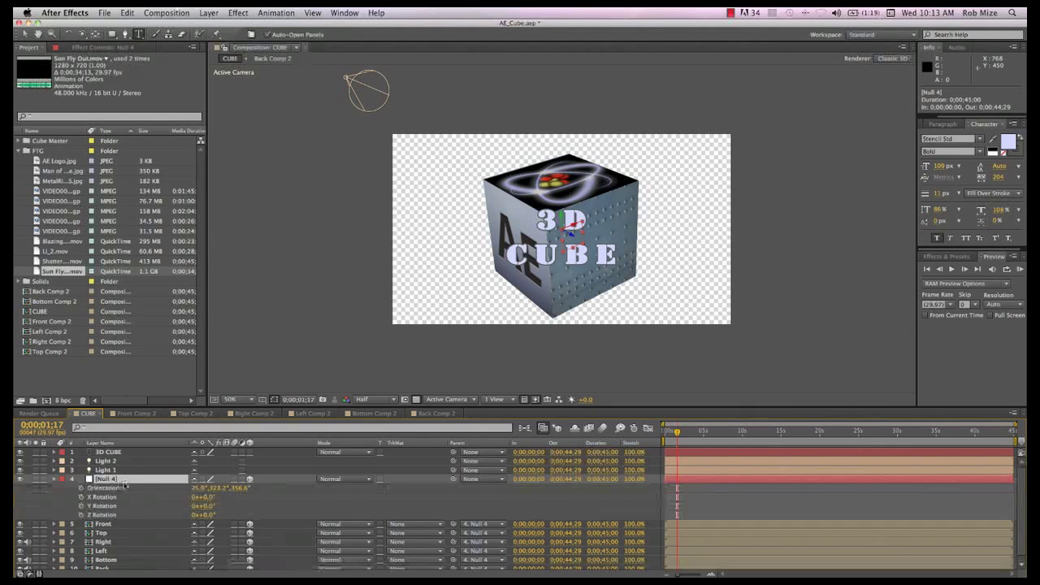
{"action": "right_click", "coordinate": [124, 489]}
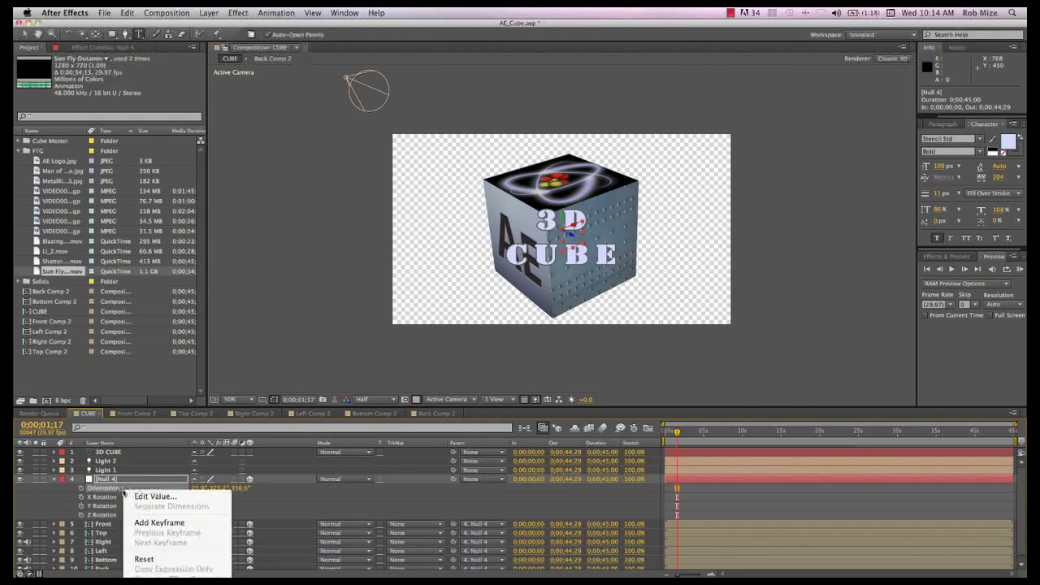
{"action": "left_click", "coordinate": [151, 559]}
Make the 3D CUBE text a 3D layer and bring it forward onto the cube's front face.
{"action": "left_click", "coordinate": [126, 452]}
{"action": "mouse_move", "coordinate": [129, 460]}
{"action": "left_mouse_down"}
{"action": "mouse_move", "coordinate": [129, 512]}
{"action": "mouse_move", "coordinate": [130, 479]}
{"action": "left_mouse_up"}
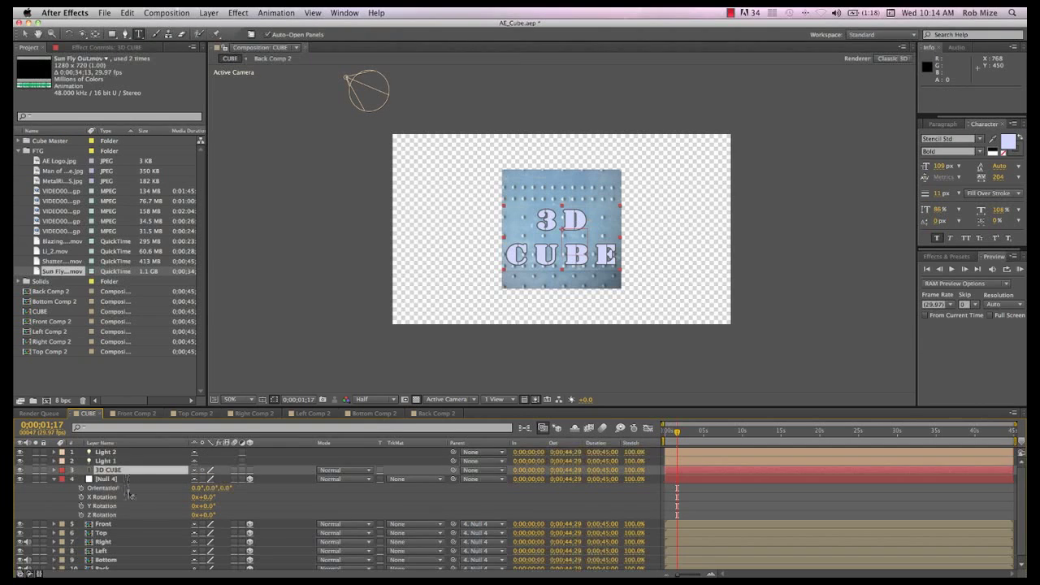
{"action": "left_click", "coordinate": [250, 470]}
{"action": "key", "text": "p"}
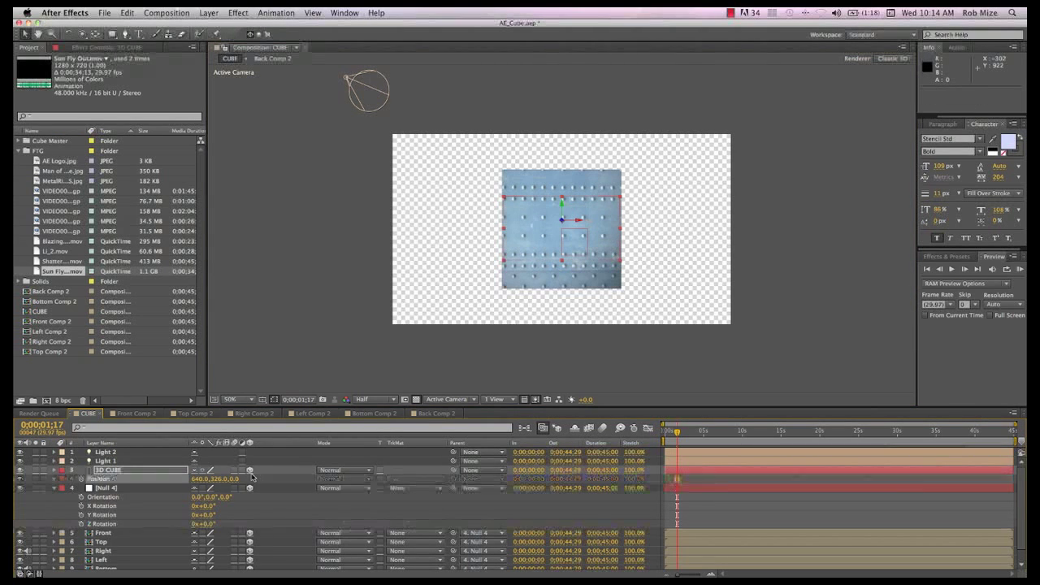
{"action": "left_click_drag", "start_coordinate": [236, 479], "coordinate": [114, 485]}
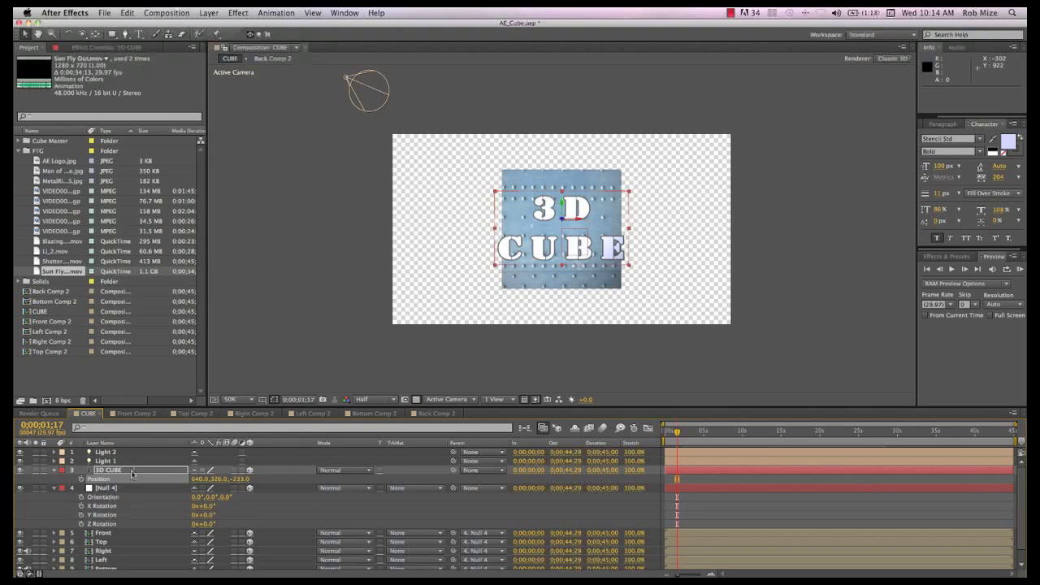
Parent the 3D CUBE text to Null 4 and rotate the cube to confirm they turn together.
{"action": "left_click_drag", "start_coordinate": [132, 474], "coordinate": [134, 521]}
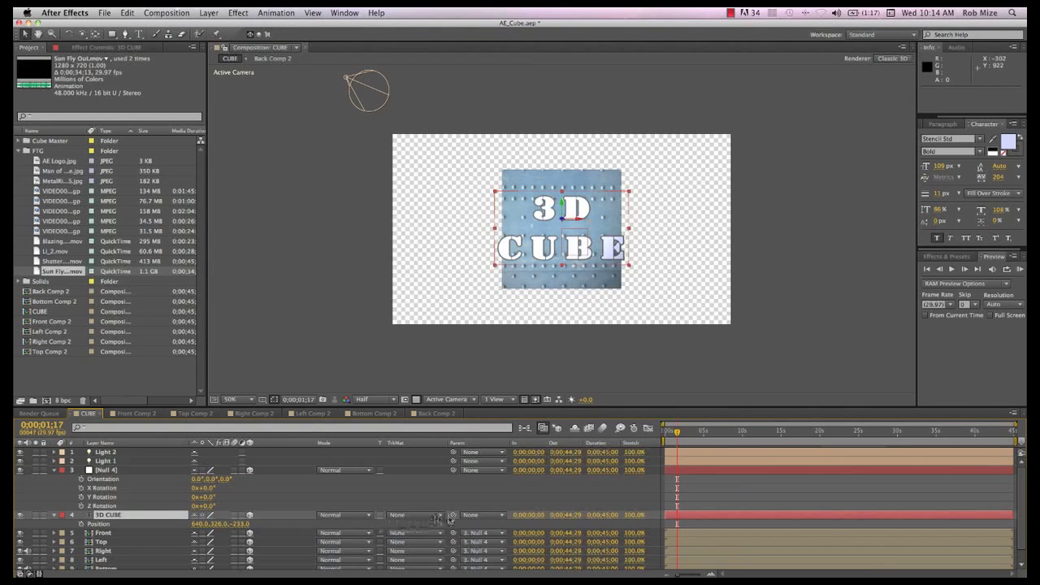
{"action": "left_click_drag", "start_coordinate": [453, 518], "coordinate": [119, 473]}
{"action": "key", "text": "w"}
{"action": "left_click_drag", "start_coordinate": [561, 216], "coordinate": [643, 262]}
{"action": "right_click", "coordinate": [75, 491]}
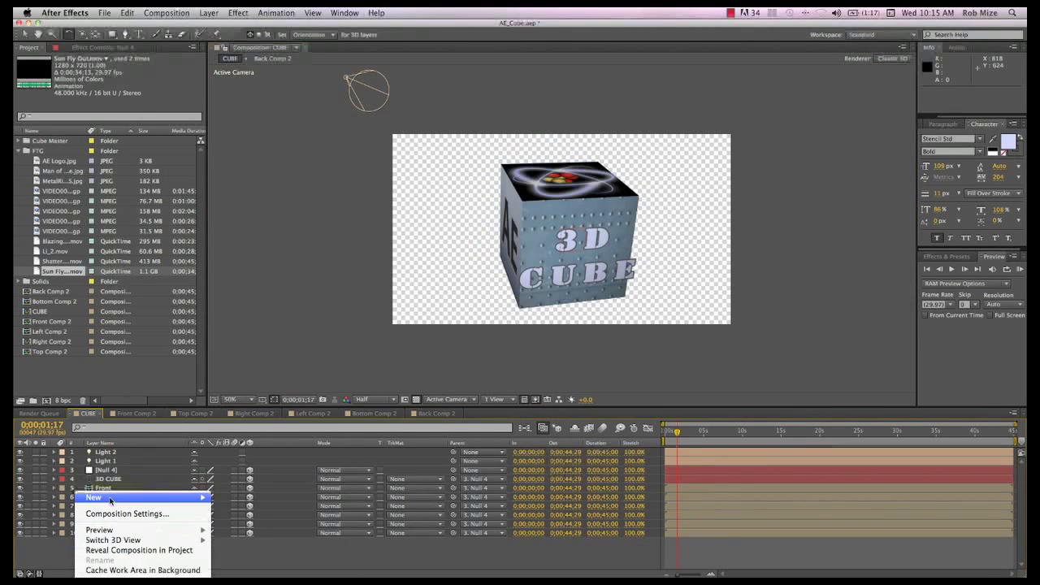
Create a Medium Gray-Royal Blue solid, move it to the bottom of the stack and make it 3D.
{"action": "mouse_move", "coordinate": [171, 506]}
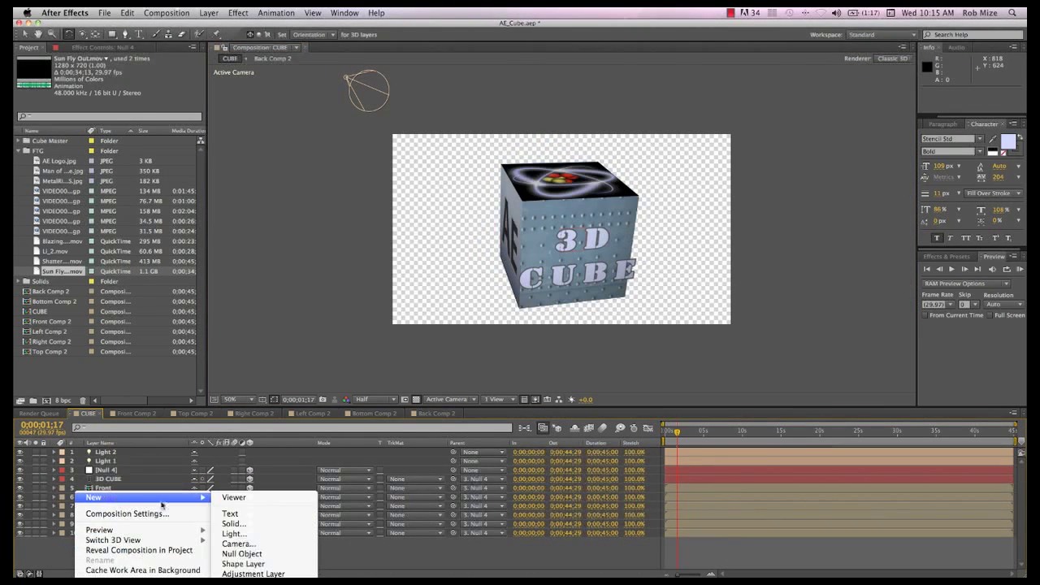
{"action": "left_click", "coordinate": [234, 523]}
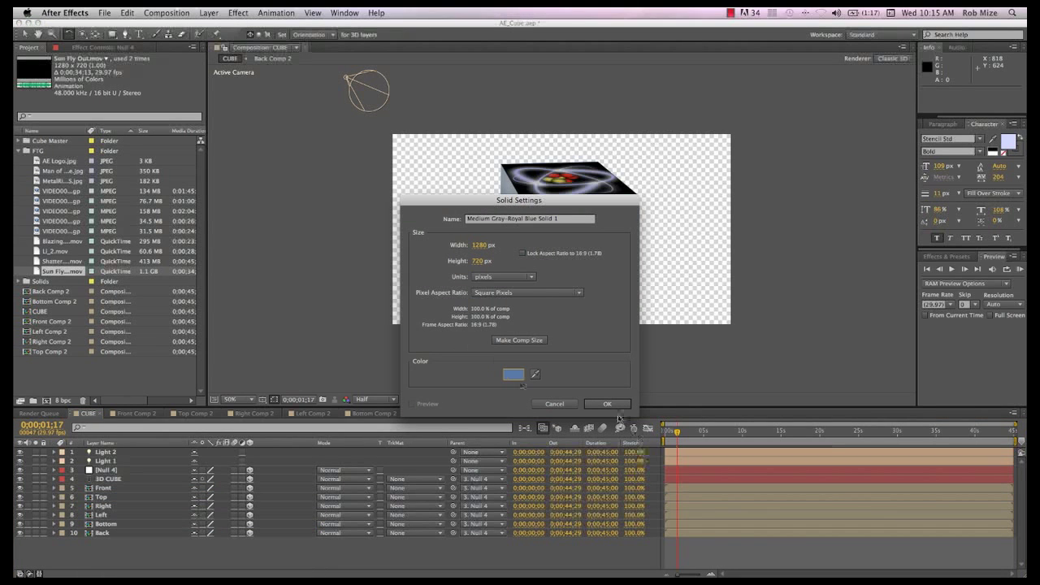
{"action": "left_click", "coordinate": [606, 403]}
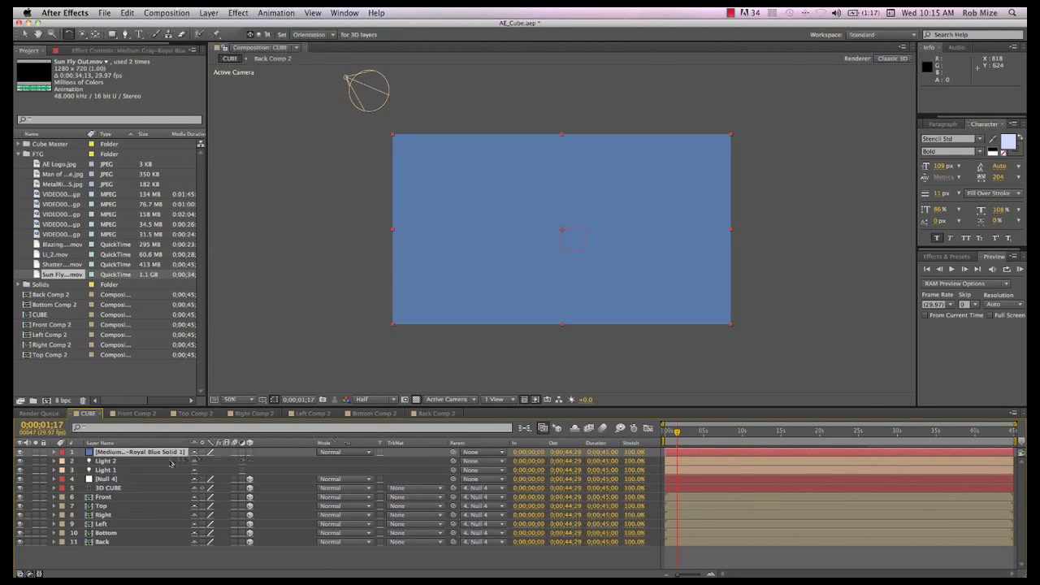
{"action": "left_click_drag", "start_coordinate": [163, 456], "coordinate": [161, 560]}
{"action": "key", "text": "ctrl+super+Escape"}
{"action": "left_click", "coordinate": [250, 542]}
Push the blue solid back to Z position 398, checking its depth from an orbited custom view.
{"action": "key", "text": "F11"}
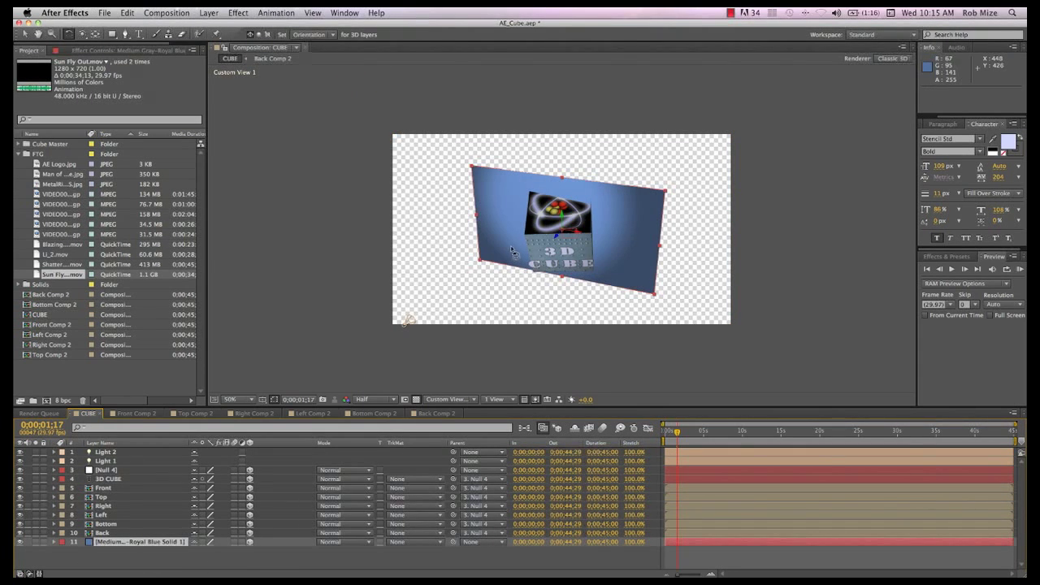
{"action": "key", "text": "c"}
{"action": "left_click_drag", "start_coordinate": [512, 252], "coordinate": [789, 213]}
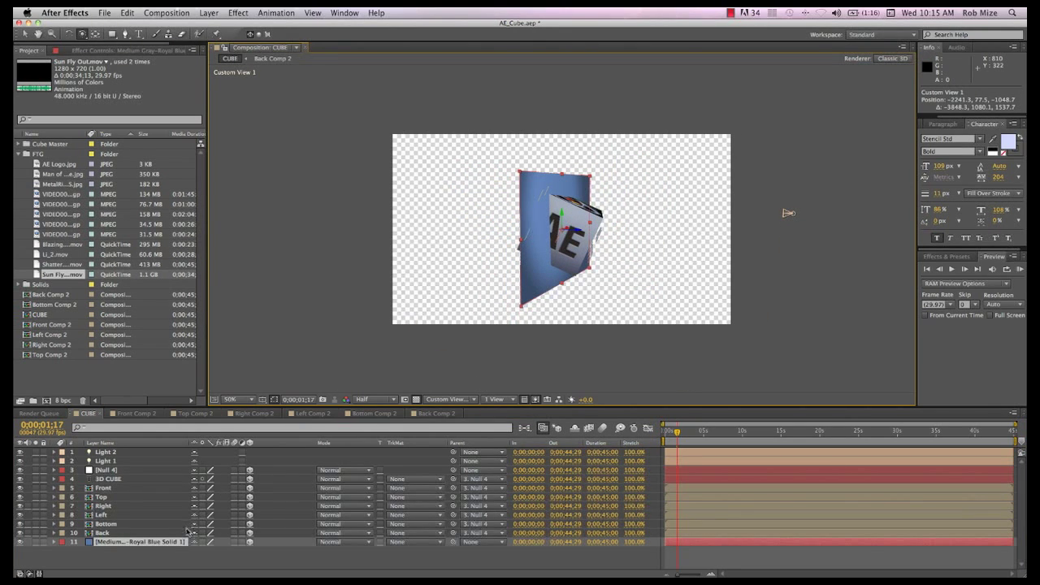
{"action": "key", "text": "p"}
{"action": "left_click_drag", "start_coordinate": [238, 551], "coordinate": [438, 550]}
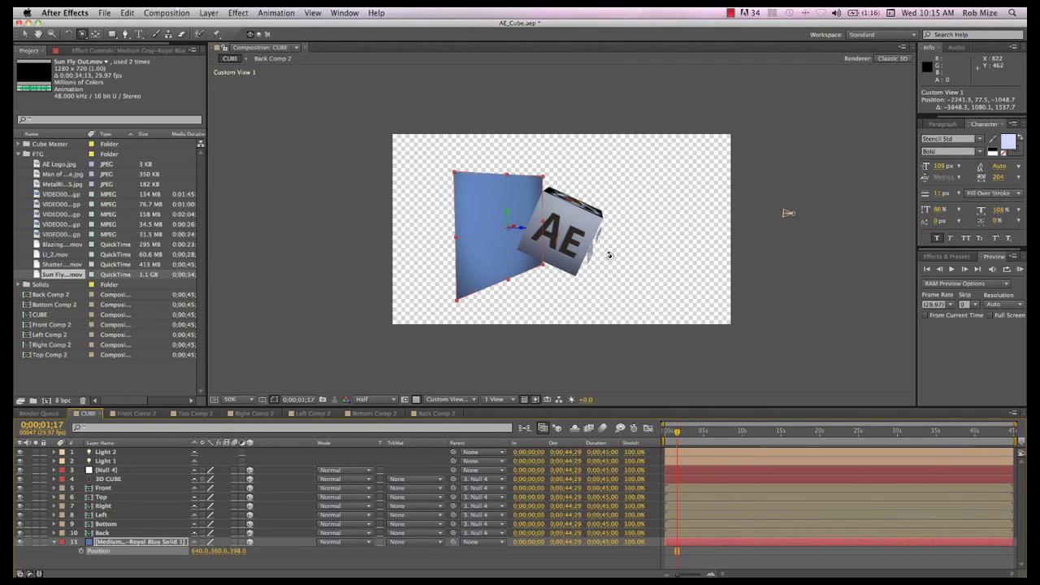
{"action": "left_click_drag", "start_coordinate": [785, 211], "coordinate": [684, 165]}
{"action": "key", "text": "Escape"}
Compare the custom view with the active camera and start renaming the blue solid.
{"action": "key", "text": "Escape"}
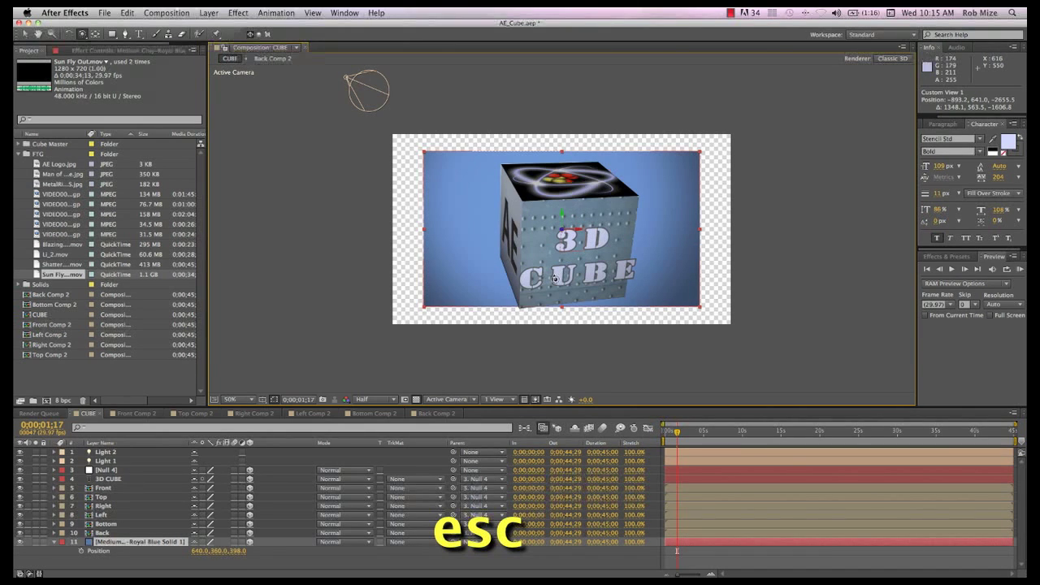
{"action": "key", "text": "Escape"}
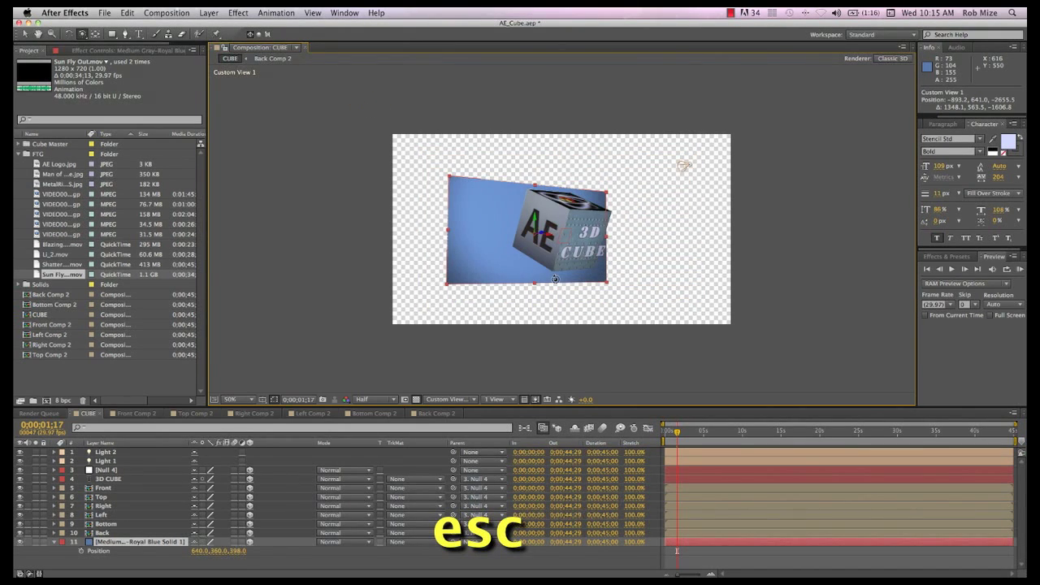
{"action": "key", "text": "Escape"}
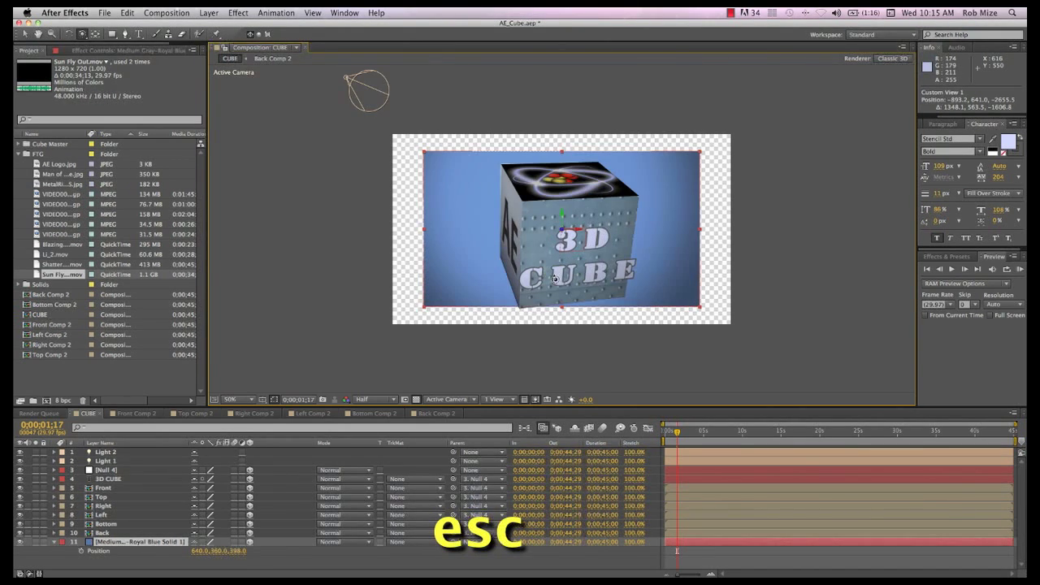
{"action": "key", "text": "Escape"}
{"action": "key", "text": "Escape"}
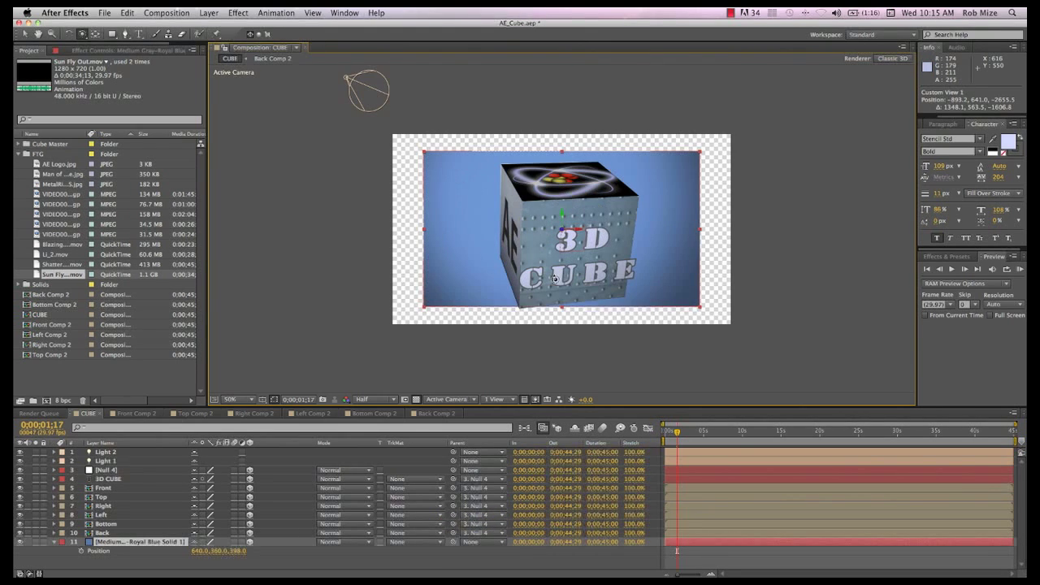
{"action": "key", "text": "Escape"}
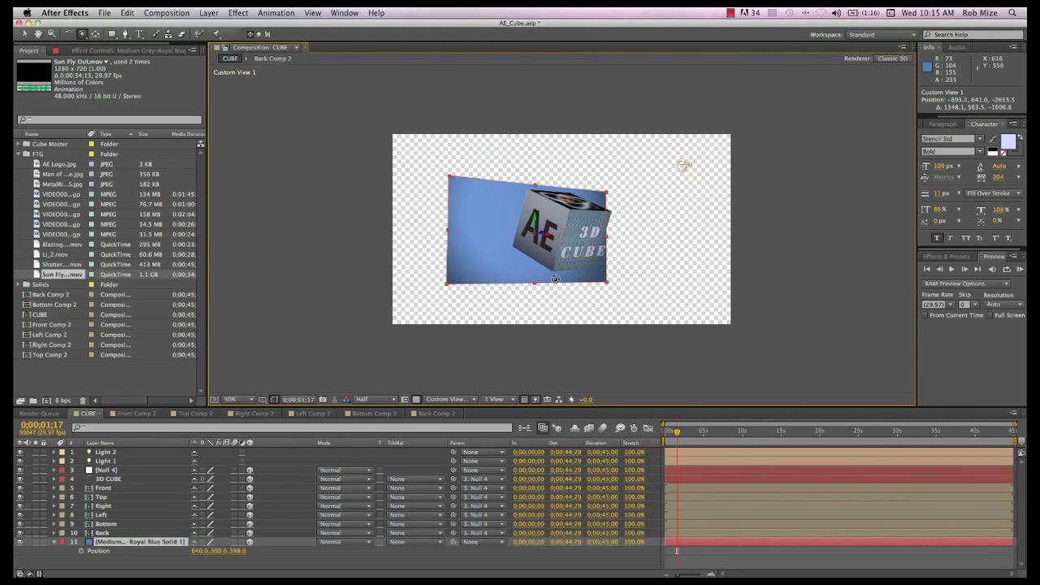
{"action": "key", "text": "Escape"}
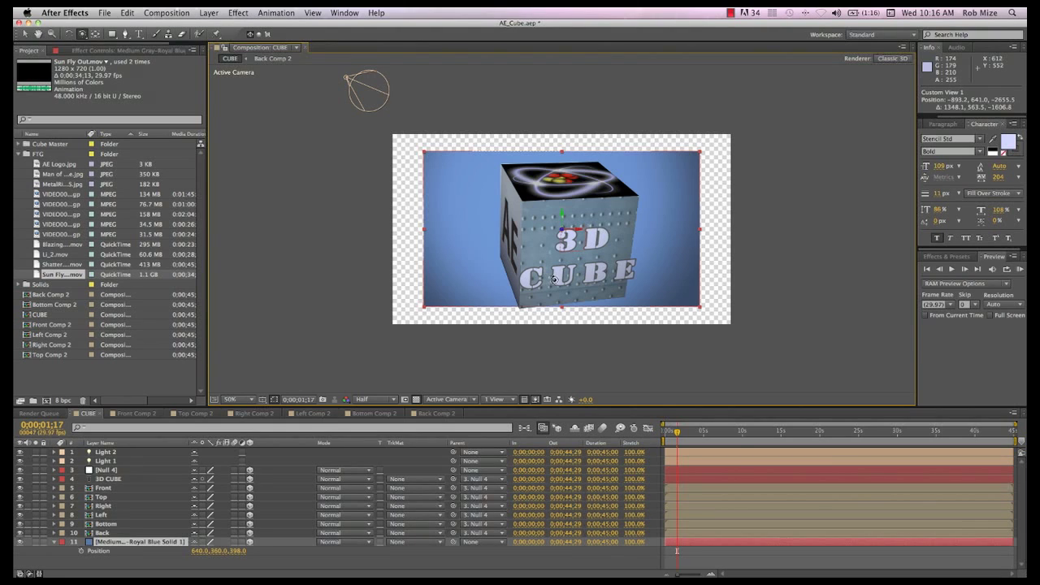
{"action": "key", "text": "Return"}
Confirm the Background layer name and make the 3D CUBE text cast shadows without accepting them.
{"action": "type", "text": "Bg"}
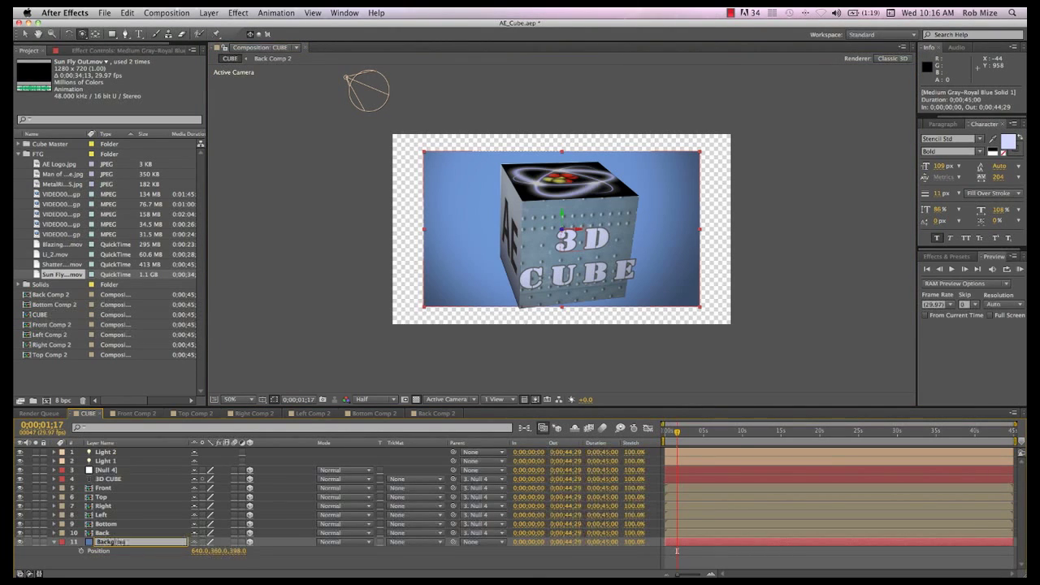
{"action": "left_click", "coordinate": [141, 545]}
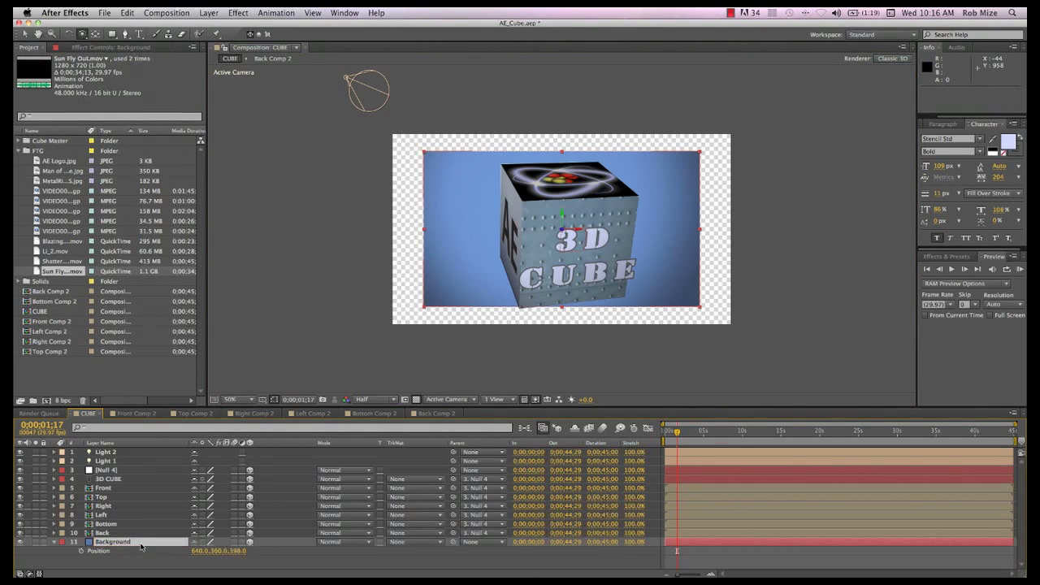
{"action": "left_click", "coordinate": [112, 488]}
{"action": "left_click", "coordinate": [109, 479]}
{"action": "left_click", "coordinate": [106, 542], "text": "shift"}
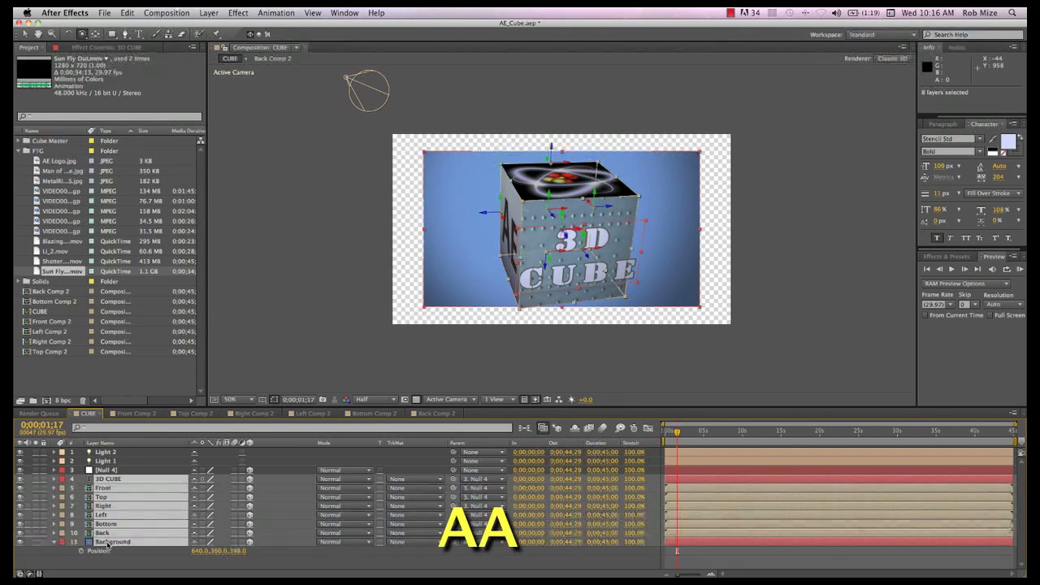
{"action": "key", "text": "a"}
{"action": "key", "text": "a"}
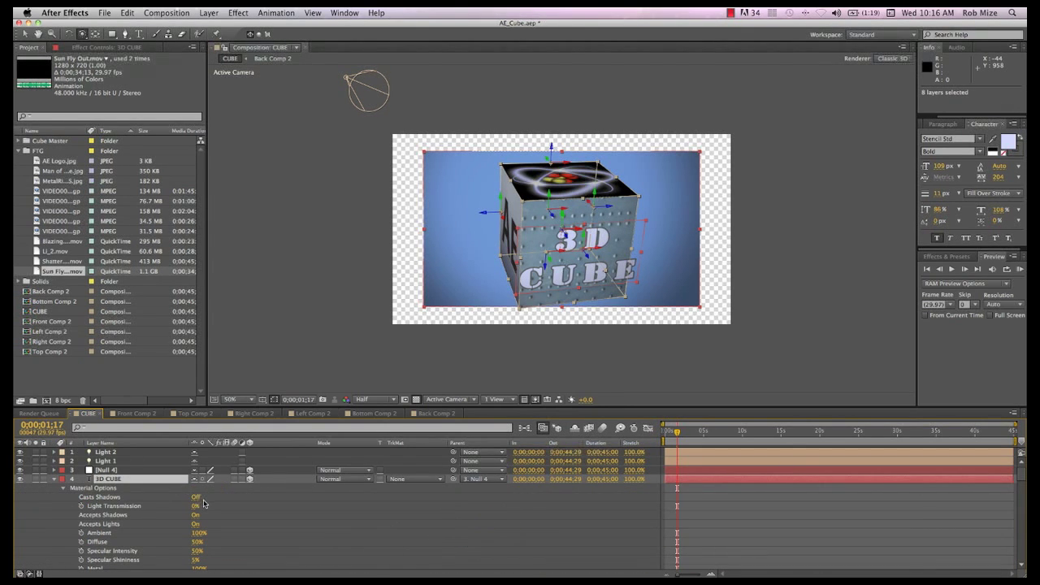
{"action": "left_click", "coordinate": [195, 498]}
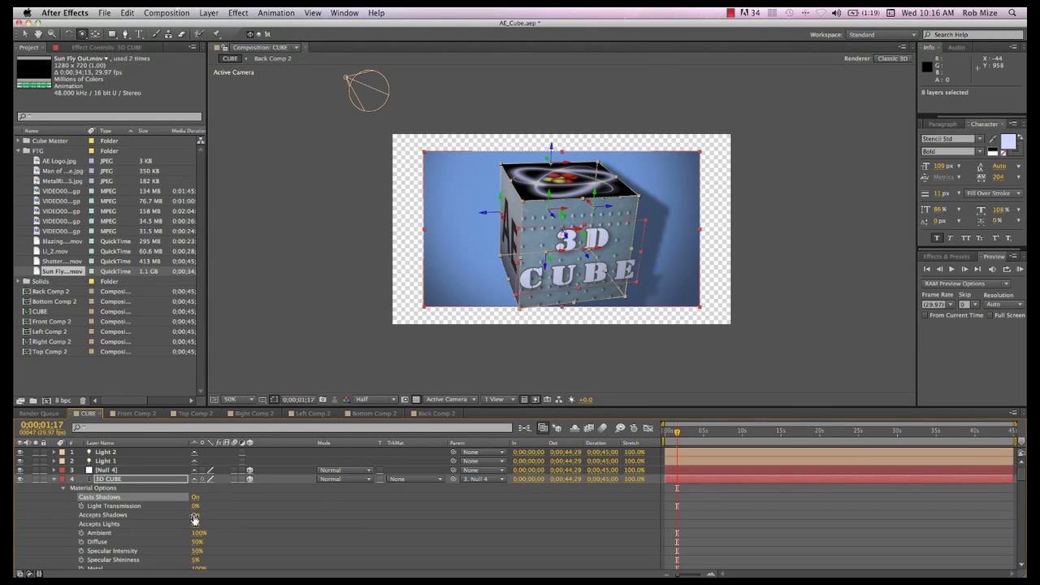
{"action": "left_click", "coordinate": [194, 516]}
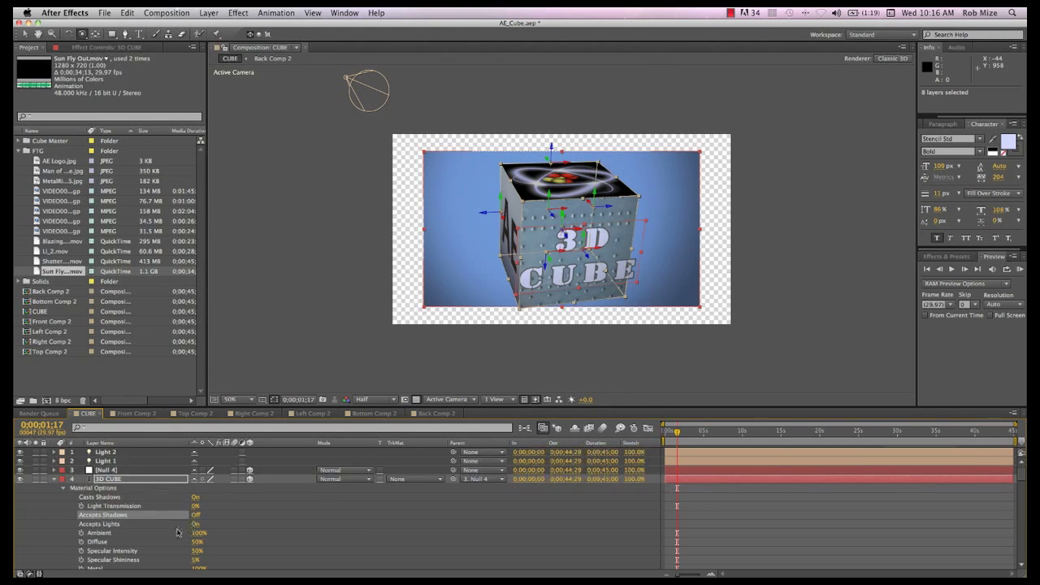
{"action": "left_click", "coordinate": [56, 480]}
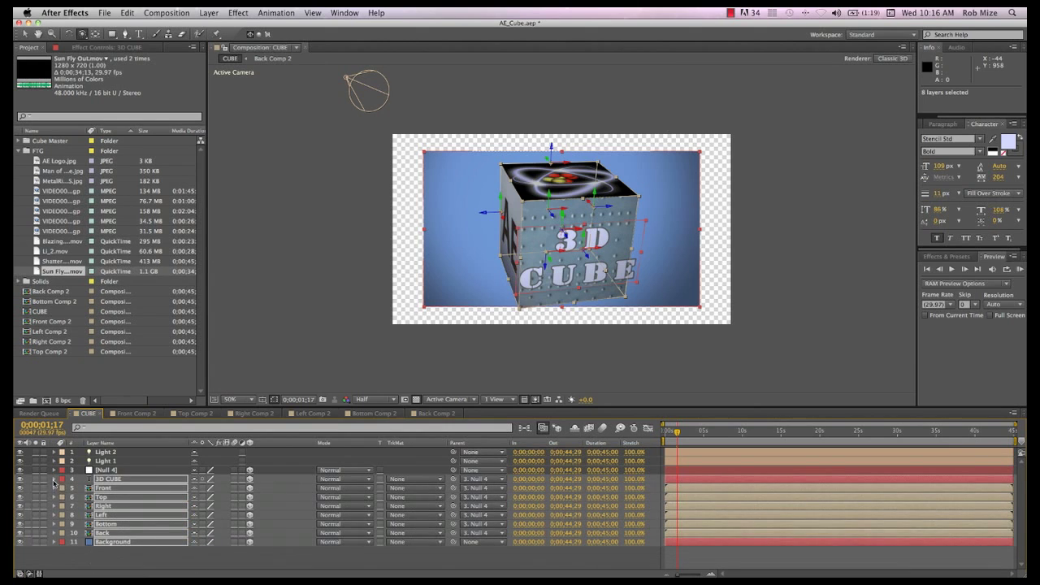
Set the Front face layer to accept shadows.
{"action": "left_click", "coordinate": [86, 562]}
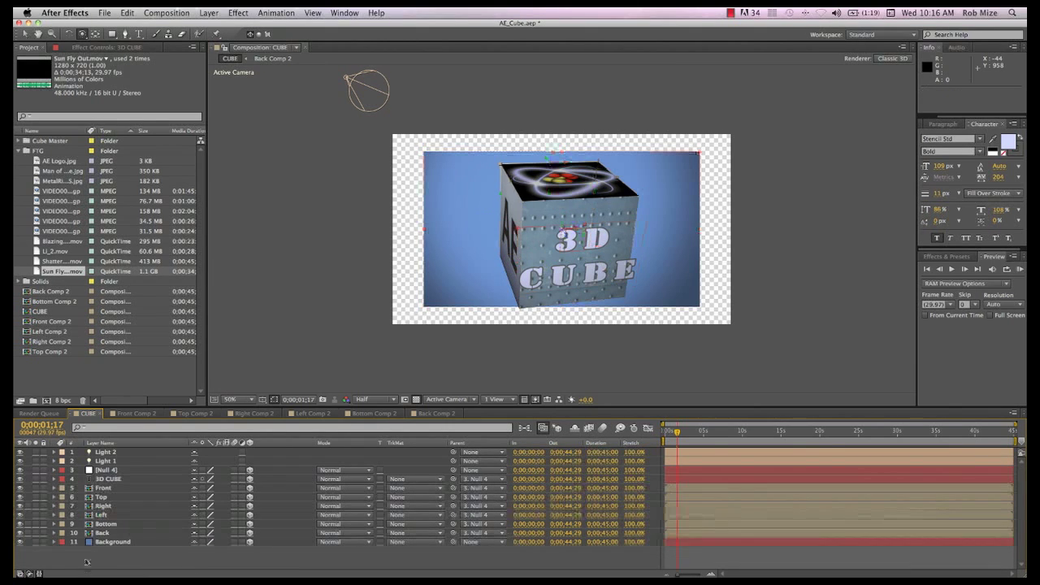
{"action": "left_click", "coordinate": [103, 488]}
{"action": "left_click", "coordinate": [114, 542], "text": "super"}
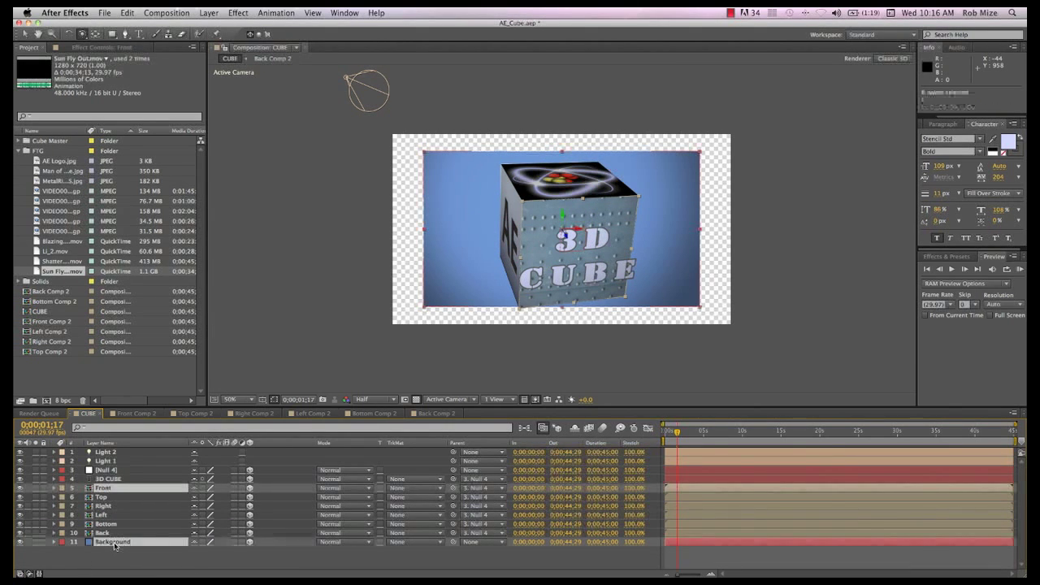
{"action": "key", "text": "a"}
{"action": "key", "text": "a"}
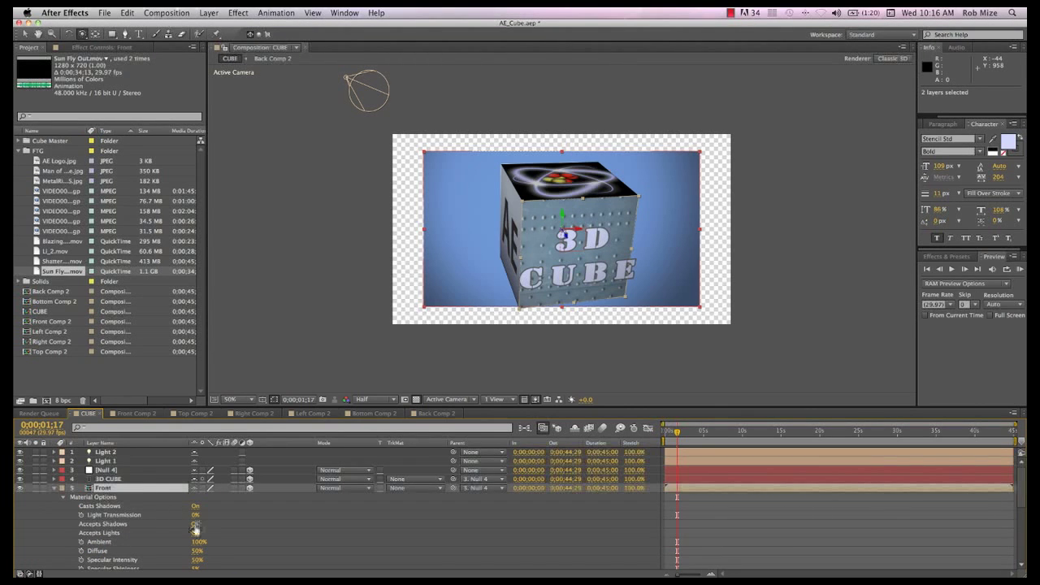
{"action": "left_click", "coordinate": [195, 526]}
Leave Background's shadow casting off and set Front's Diffuse to 100% and Ambient to 77%.
{"action": "key", "text": "ctrl+Down"}
{"action": "key", "text": "ctrl+Down"}
{"action": "key", "text": "ctrl+Down"}
{"action": "key", "text": "ctrl+Down"}
{"action": "key", "text": "ctrl+Down"}
{"action": "key", "text": "ctrl+Down"}
{"action": "key", "text": "a"}
{"action": "key", "text": "a"}
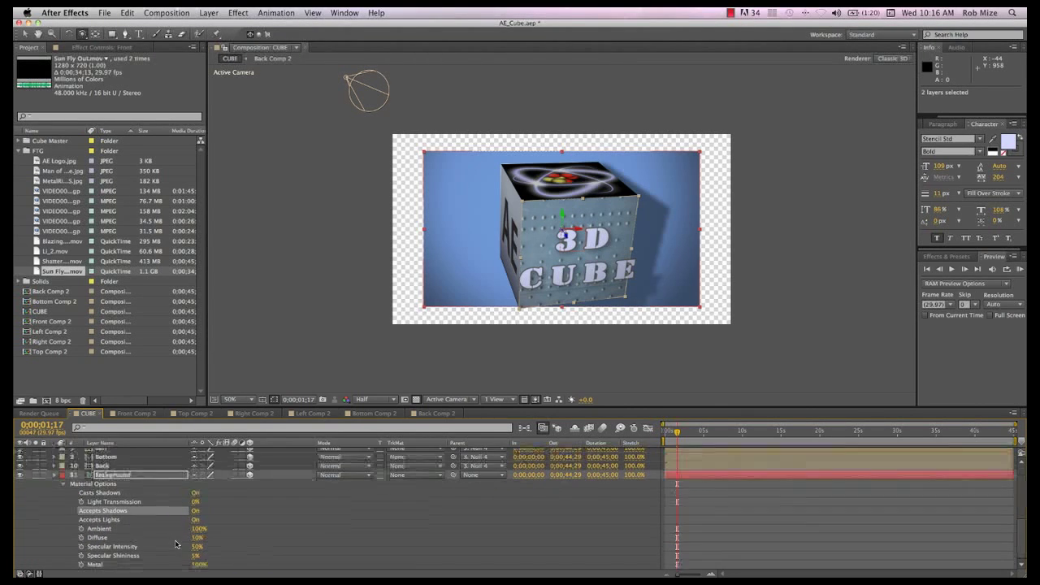
{"action": "left_click", "coordinate": [195, 494]}
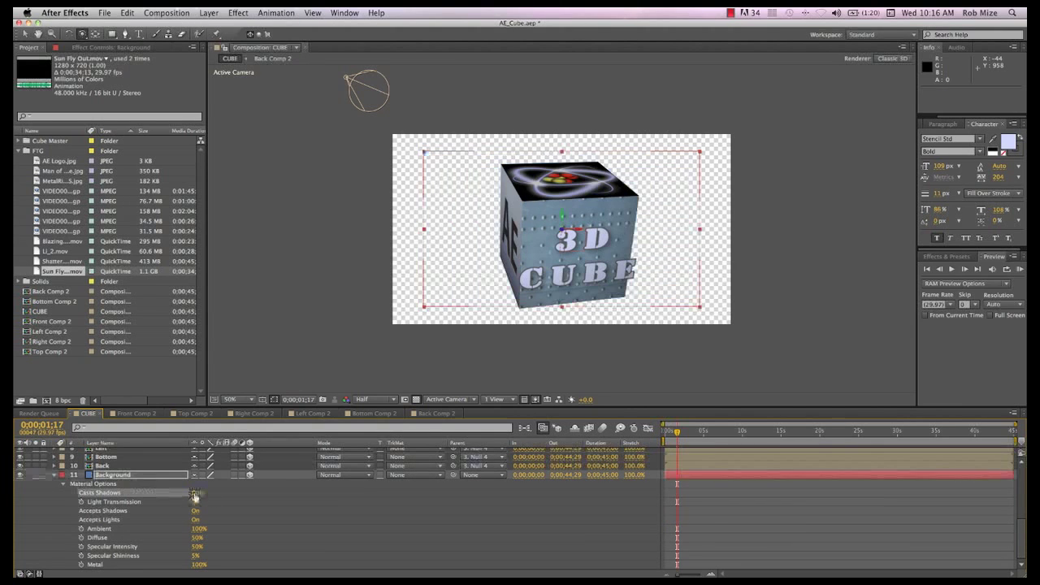
{"action": "left_click", "coordinate": [195, 494]}
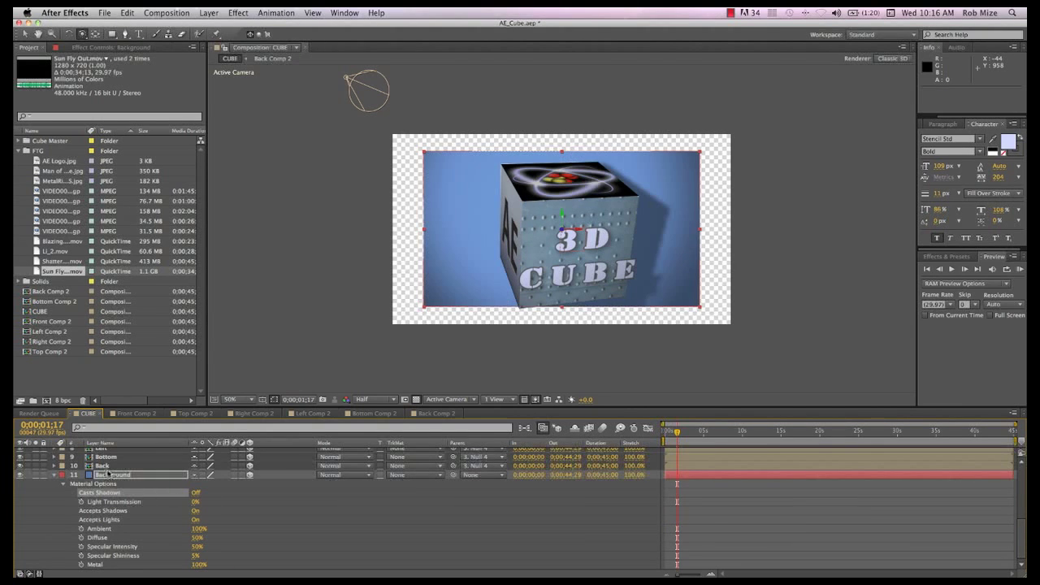
{"action": "key", "text": "ctrl+Up"}
{"action": "key", "text": "ctrl+Up"}
{"action": "key", "text": "ctrl+Up"}
{"action": "key", "text": "ctrl+Up"}
{"action": "key", "text": "ctrl+Up"}
{"action": "key", "text": "ctrl+Up"}
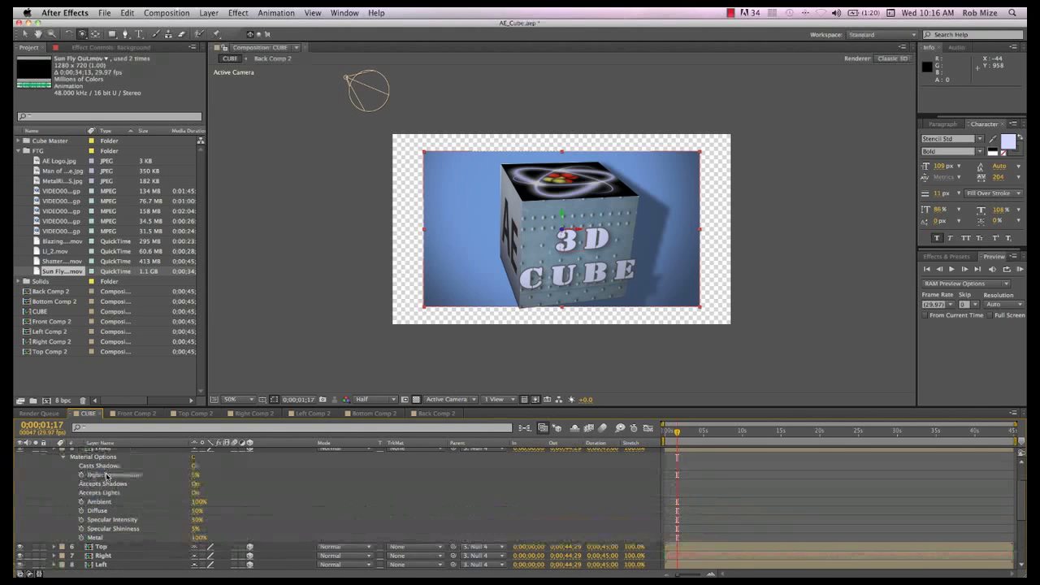
{"action": "key", "text": "a"}
{"action": "key", "text": "a"}
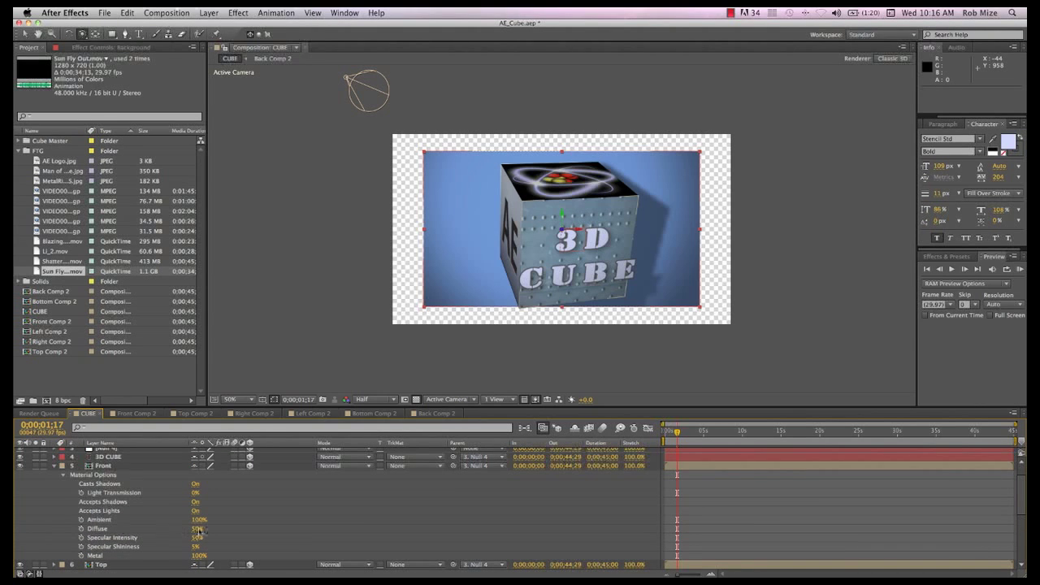
{"action": "mouse_move", "coordinate": [196, 533]}
{"action": "left_mouse_down"}
{"action": "mouse_move", "coordinate": [184, 533]}
{"action": "mouse_move", "coordinate": [221, 529]}
{"action": "mouse_move", "coordinate": [194, 544]}
{"action": "mouse_move", "coordinate": [232, 538]}
{"action": "mouse_move", "coordinate": [203, 546]}
{"action": "mouse_move", "coordinate": [184, 525]}
{"action": "left_mouse_up"}
{"action": "left_click", "coordinate": [194, 539]}
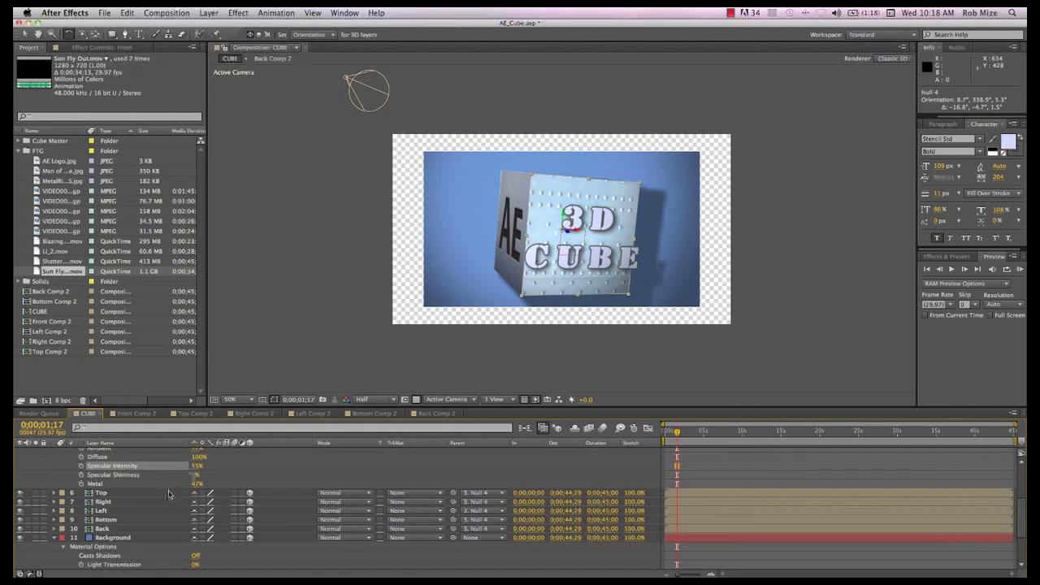
Pre-compose the 3D CUBE text and six face layers into 'PC_CUBE', moving all attributes.
{"action": "left_click", "coordinate": [169, 495], "text": "shift"}
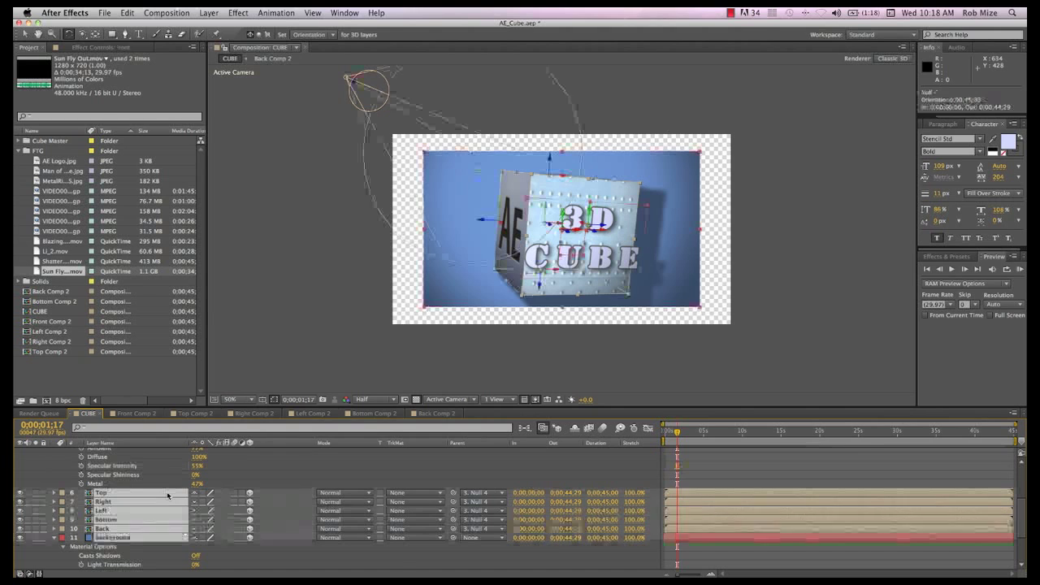
{"action": "key", "text": "ctrl+a"}
{"action": "key", "text": "u"}
{"action": "key", "text": "u"}
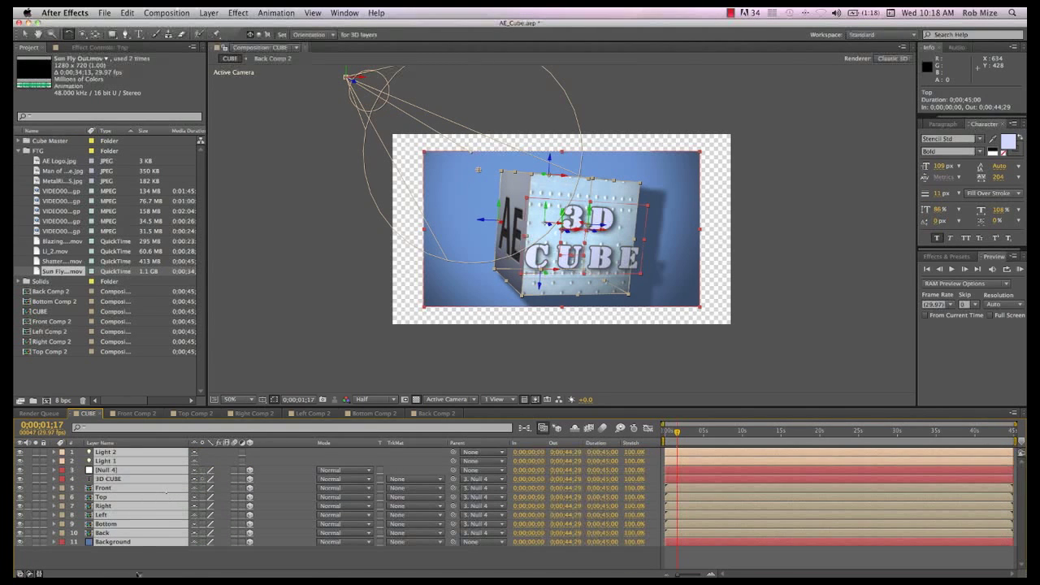
{"action": "left_click", "coordinate": [131, 561]}
{"action": "left_click", "coordinate": [114, 534]}
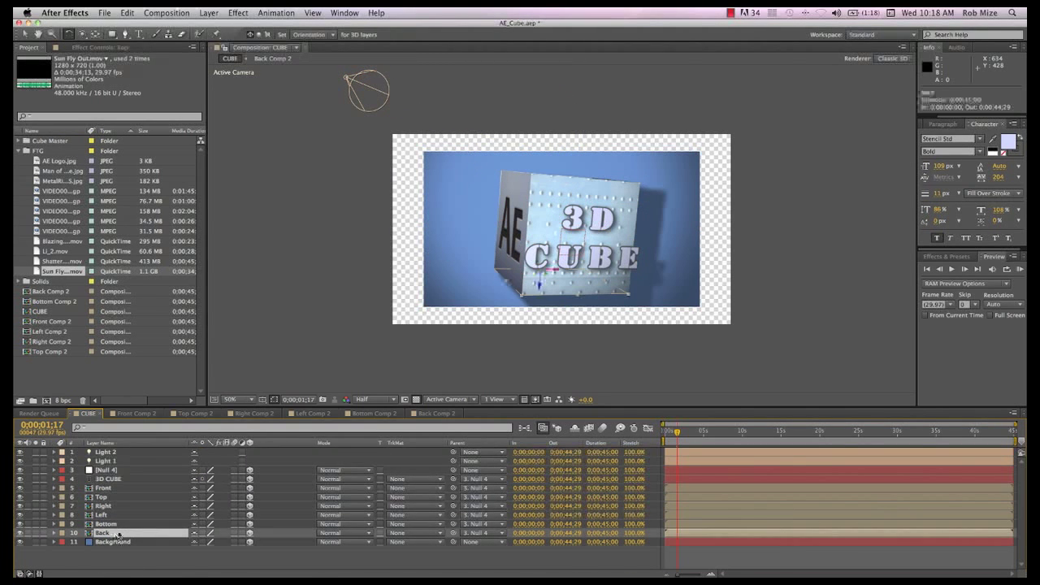
{"action": "left_click", "coordinate": [109, 480], "text": "shift"}
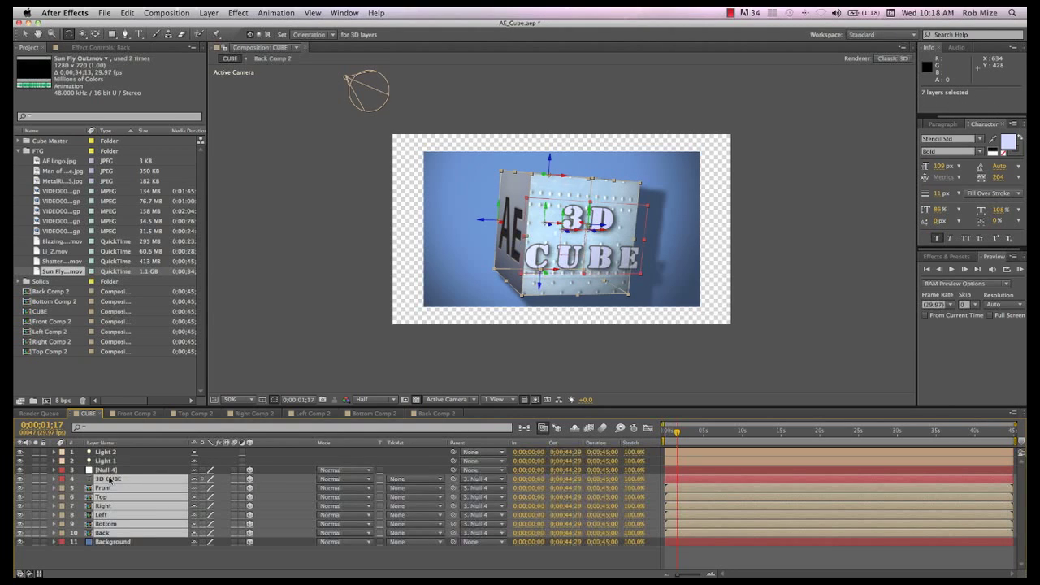
{"action": "key", "text": "super+shift+c"}
{"action": "type", "text": "PC_CUBE"}
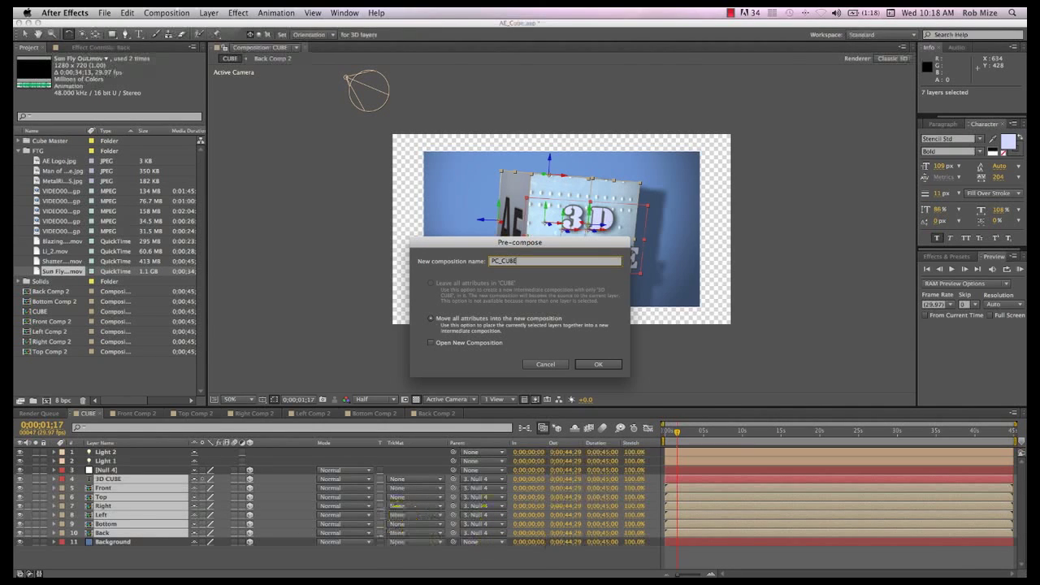
{"action": "left_click", "coordinate": [598, 365]}
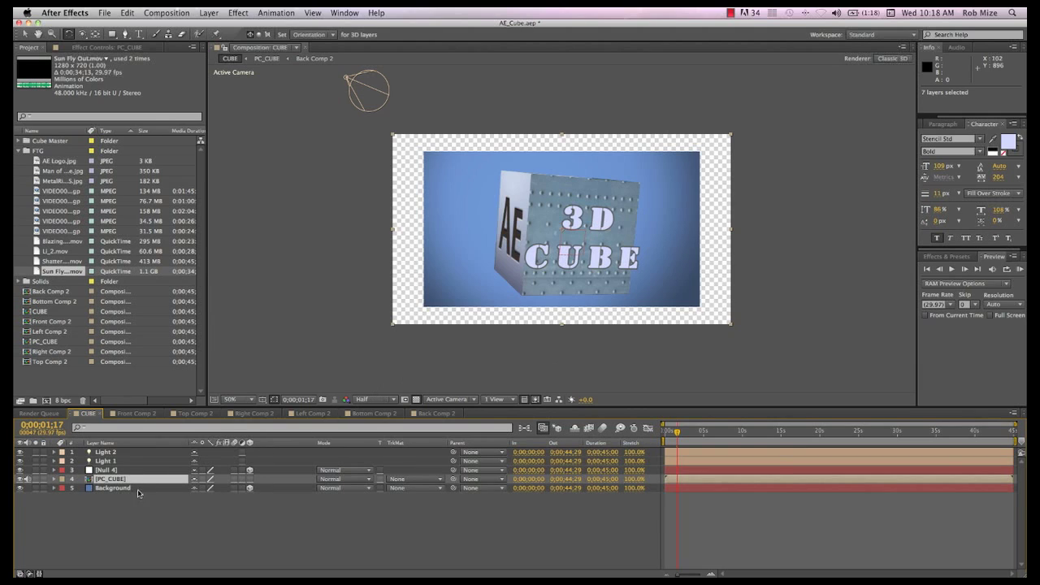
Make PC_CUBE 3D with collapsed transformations and rotate it to reveal the AE face.
{"action": "left_click", "coordinate": [118, 481]}
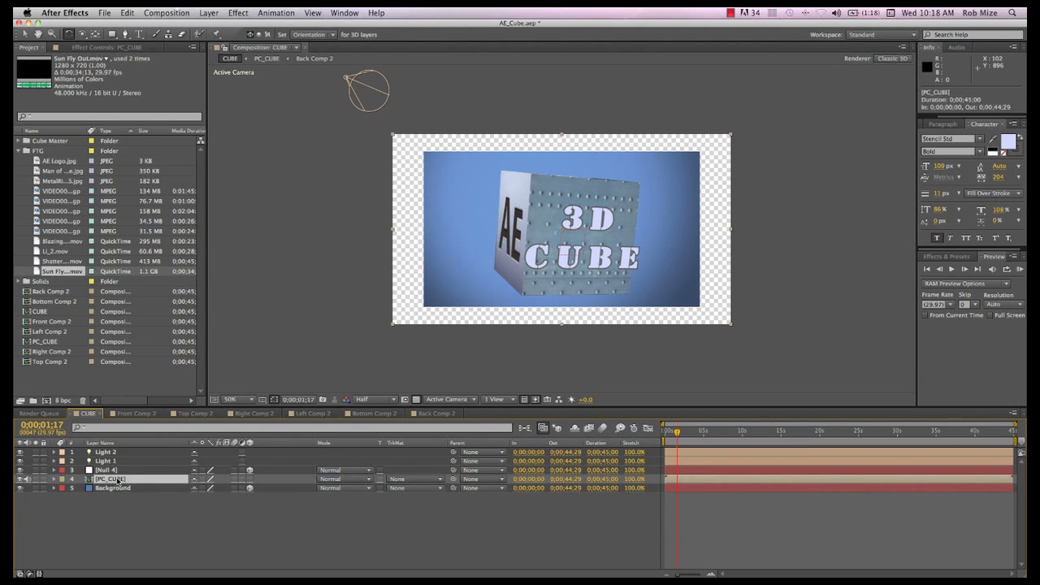
{"action": "left_click", "coordinate": [249, 481]}
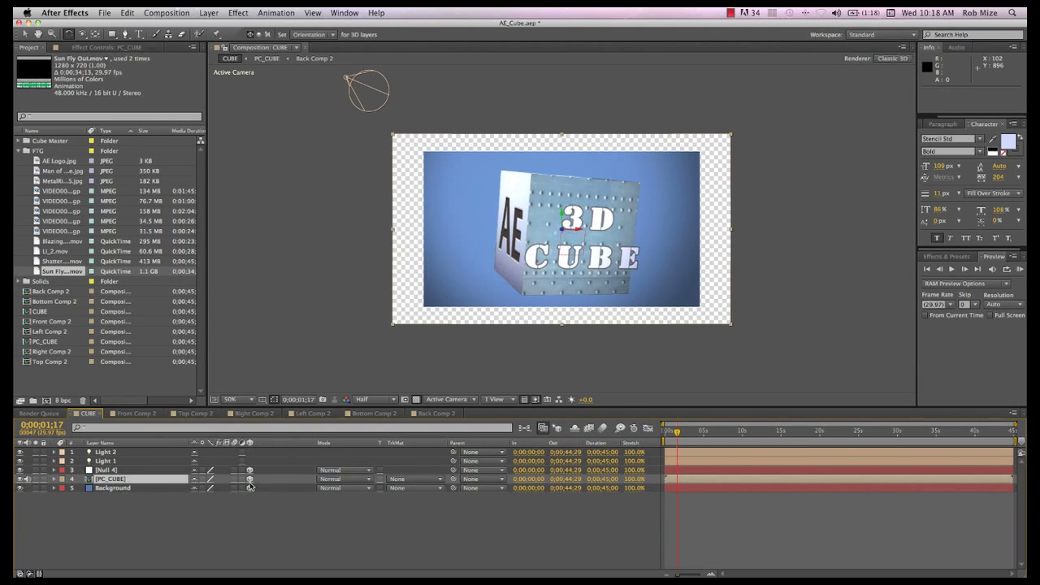
{"action": "key", "text": "w"}
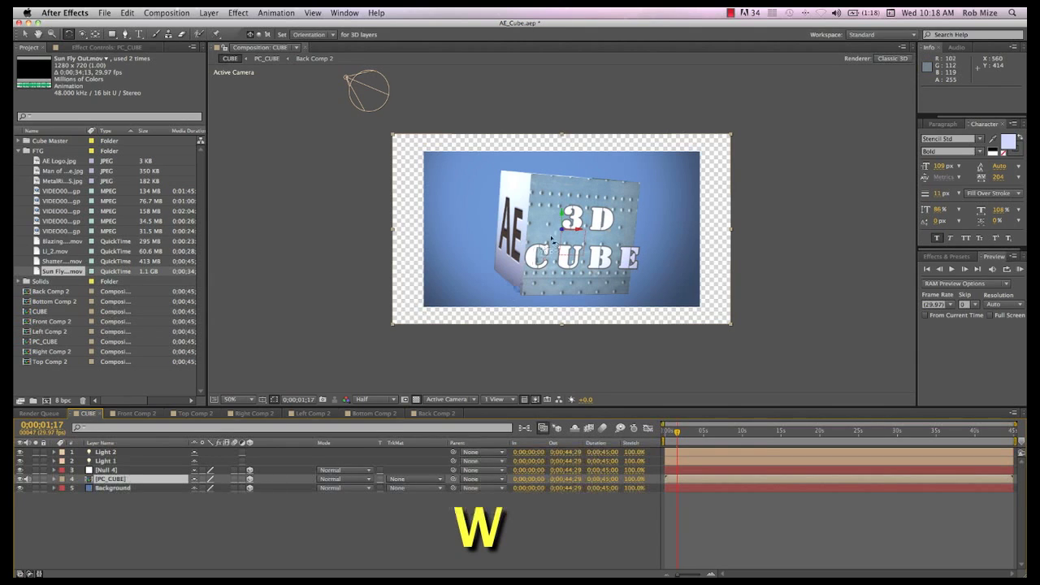
{"action": "left_click_drag", "start_coordinate": [561, 221], "coordinate": [523, 239]}
{"action": "key", "text": "super+z"}
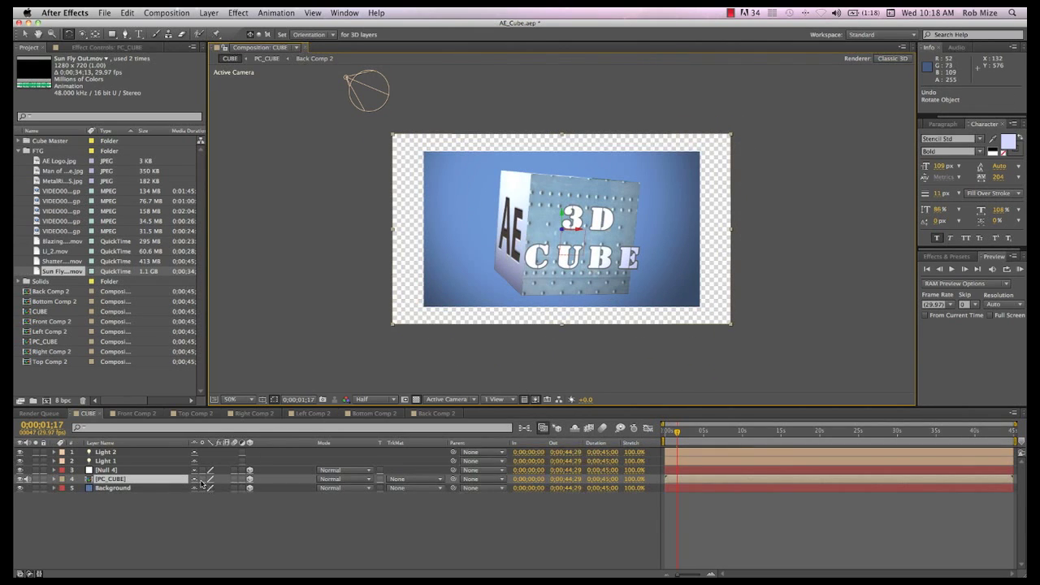
{"action": "left_click", "coordinate": [201, 480]}
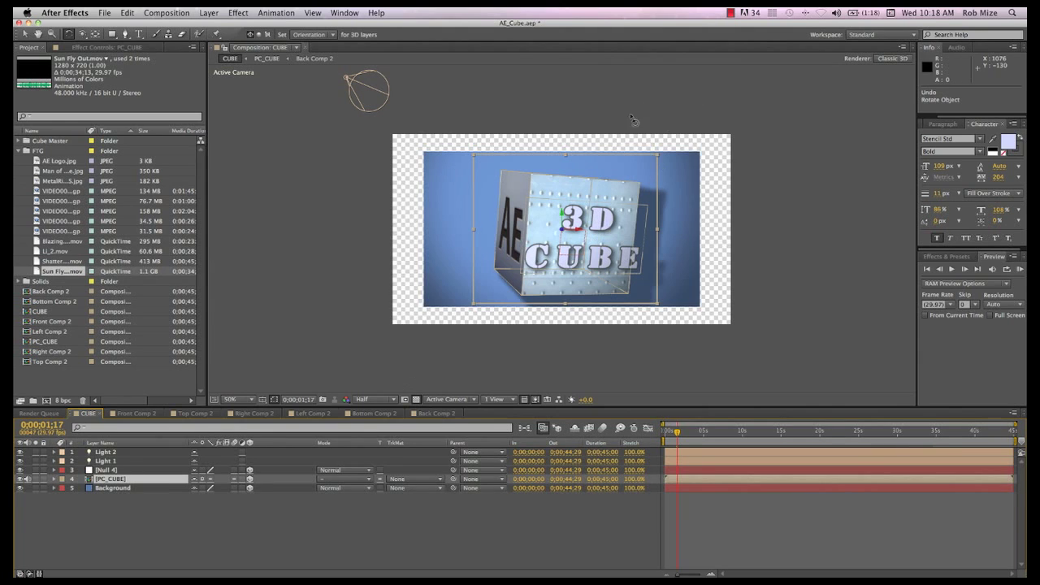
{"action": "left_click_drag", "start_coordinate": [555, 222], "coordinate": [486, 253]}
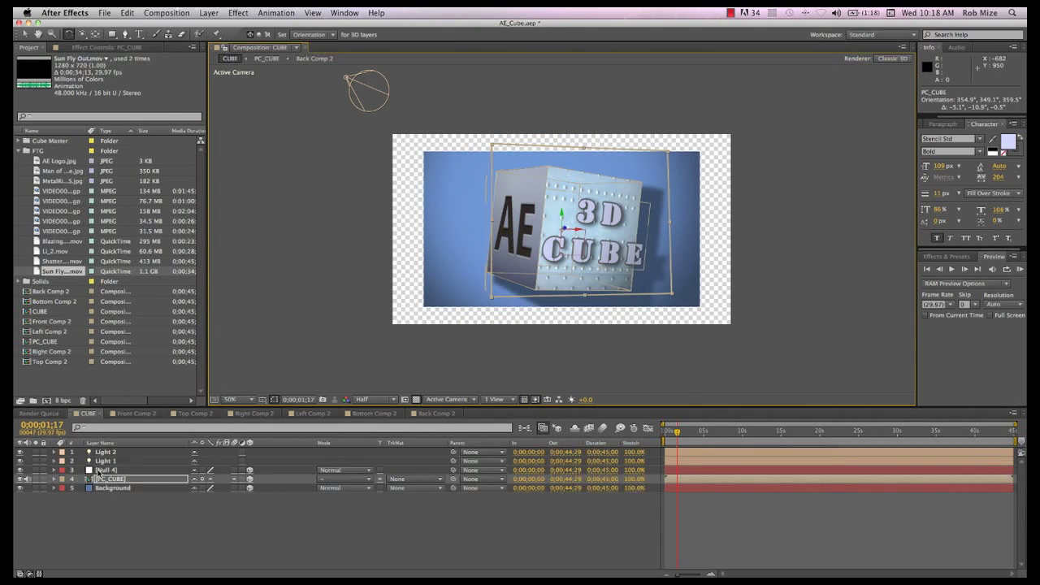
Delete the Null 4 layer and show PC_CUBE's anchor point property.
{"action": "left_click", "coordinate": [98, 471]}
{"action": "key", "text": "Delete"}
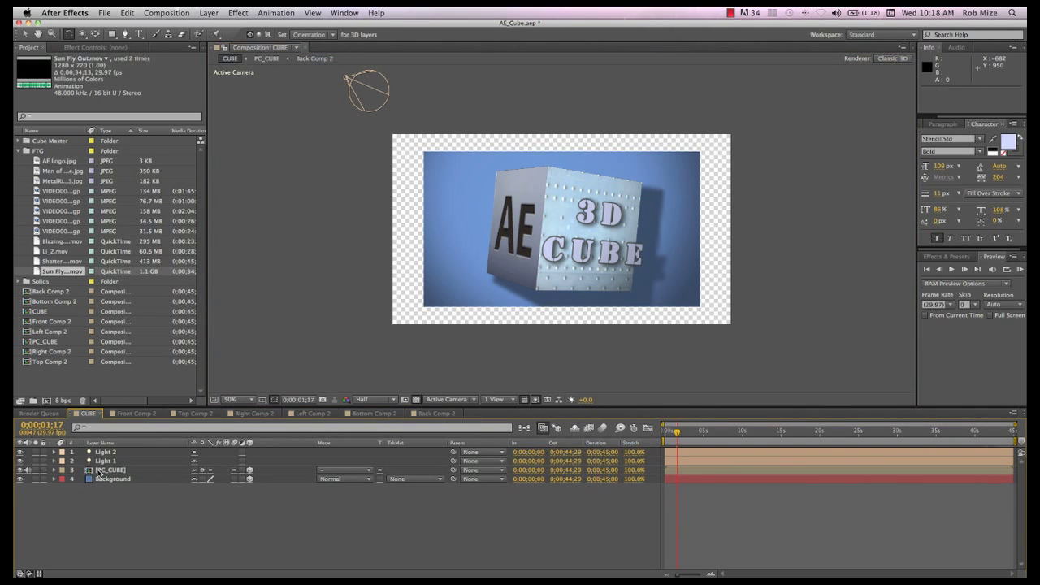
{"action": "left_click", "coordinate": [110, 471]}
{"action": "key", "text": "a"}
{"action": "key", "text": "a"}
{"action": "key", "text": "a"}
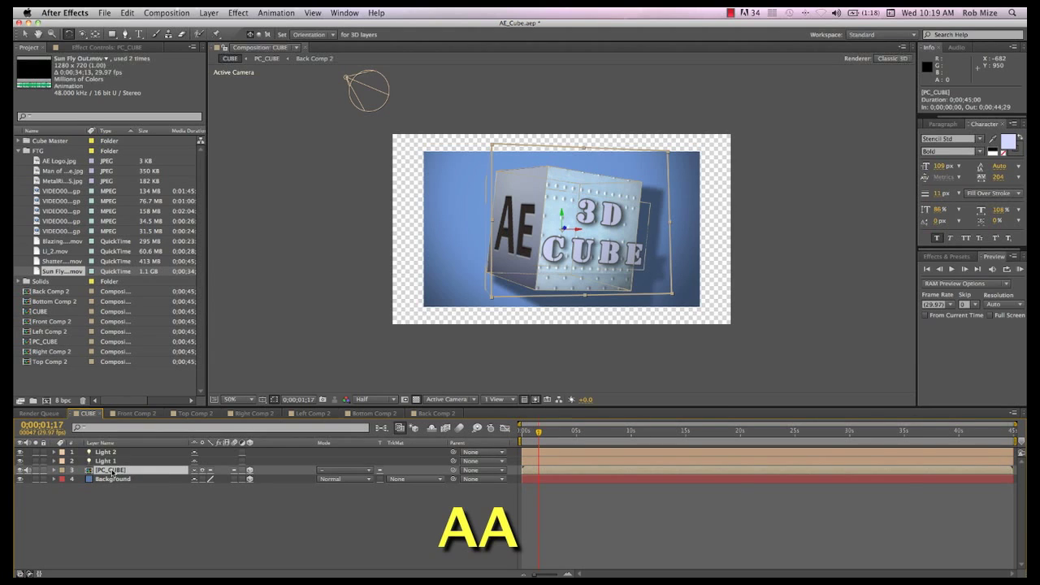
Inside the PC_CUBE pre-comp, show Material Options for face layers Front through Back.
{"action": "double_click", "coordinate": [111, 470]}
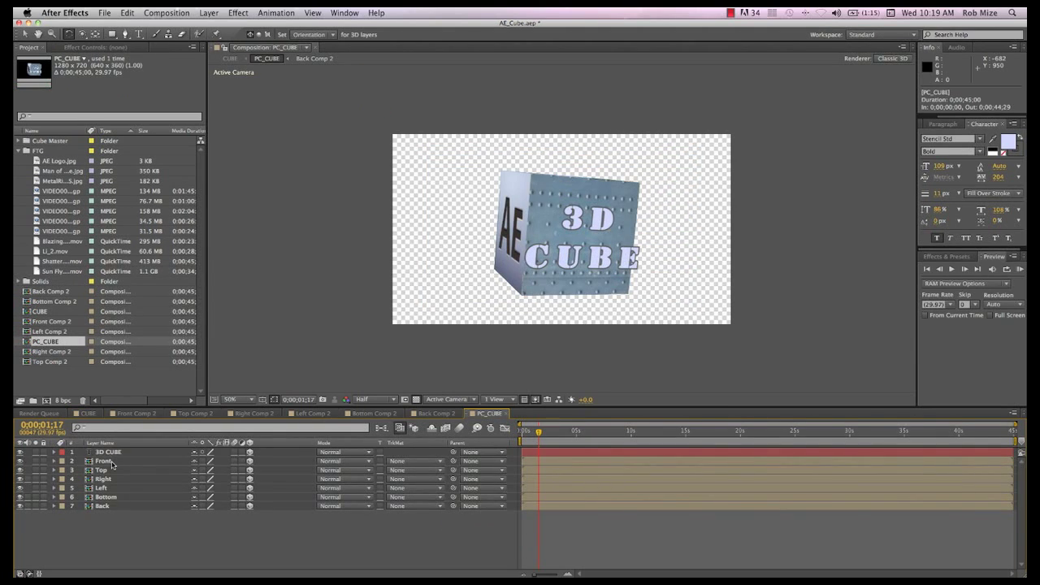
{"action": "left_click", "coordinate": [113, 464]}
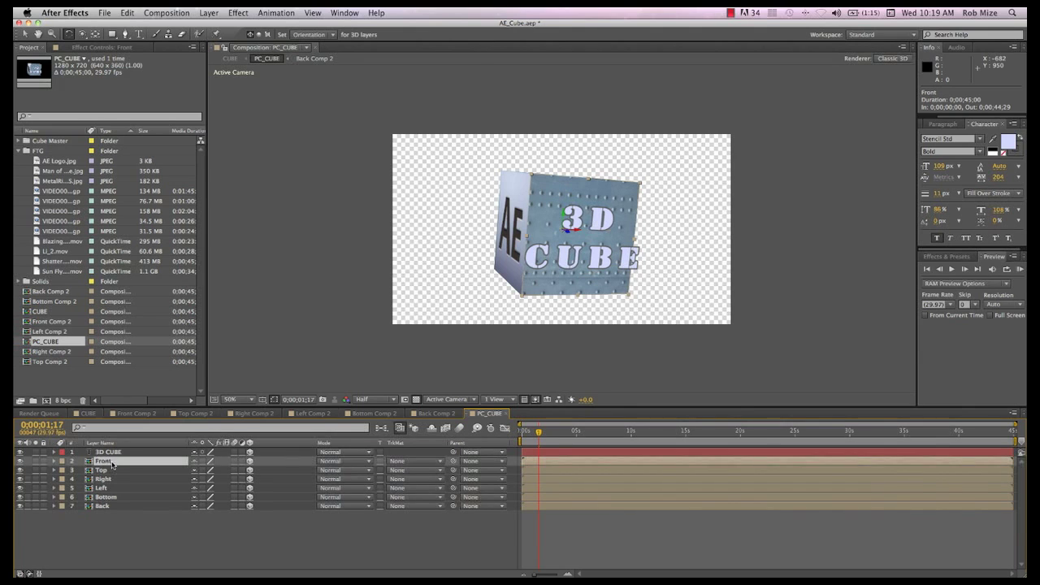
{"action": "left_click", "coordinate": [101, 509], "text": "shift"}
{"action": "key", "text": "a"}
{"action": "key", "text": "a"}
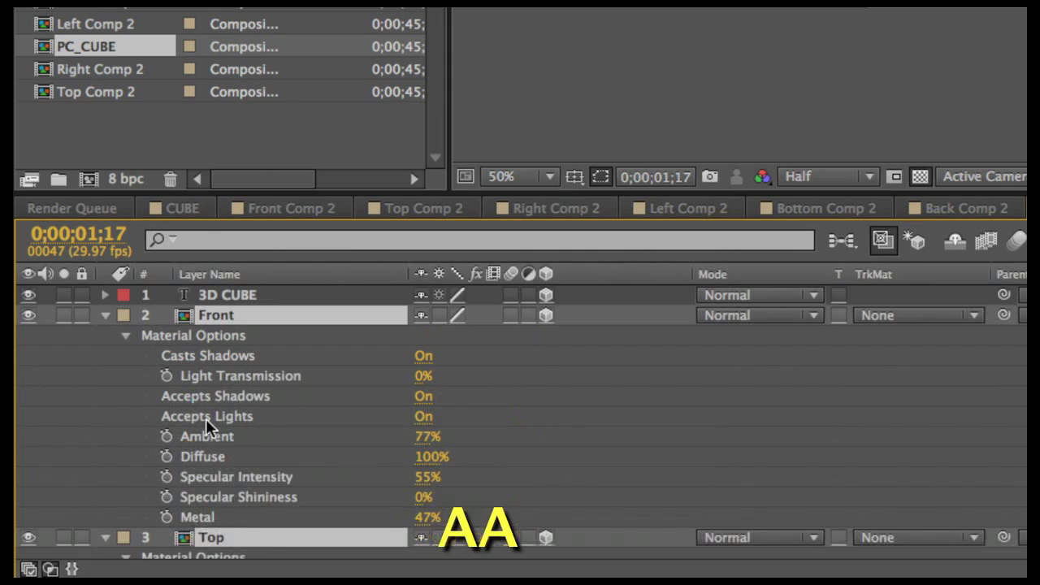
{"action": "scroll", "coordinate": [281, 395], "scroll_direction": "down", "scroll_amount": 12}
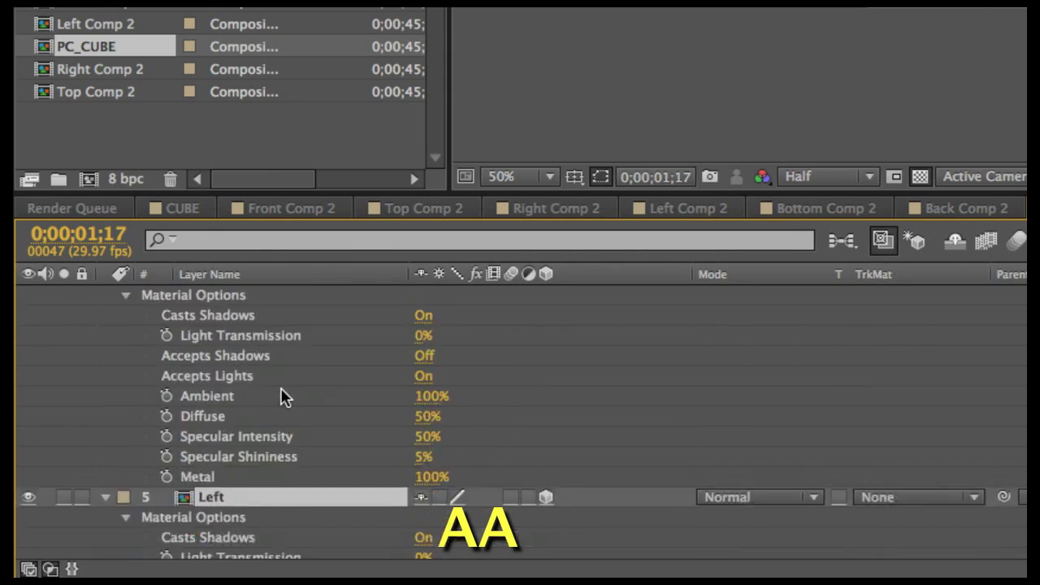
{"action": "scroll", "coordinate": [285, 396], "scroll_direction": "down", "scroll_amount": 3}
{"action": "scroll", "coordinate": [284, 396], "scroll_direction": "up", "scroll_amount": 4}
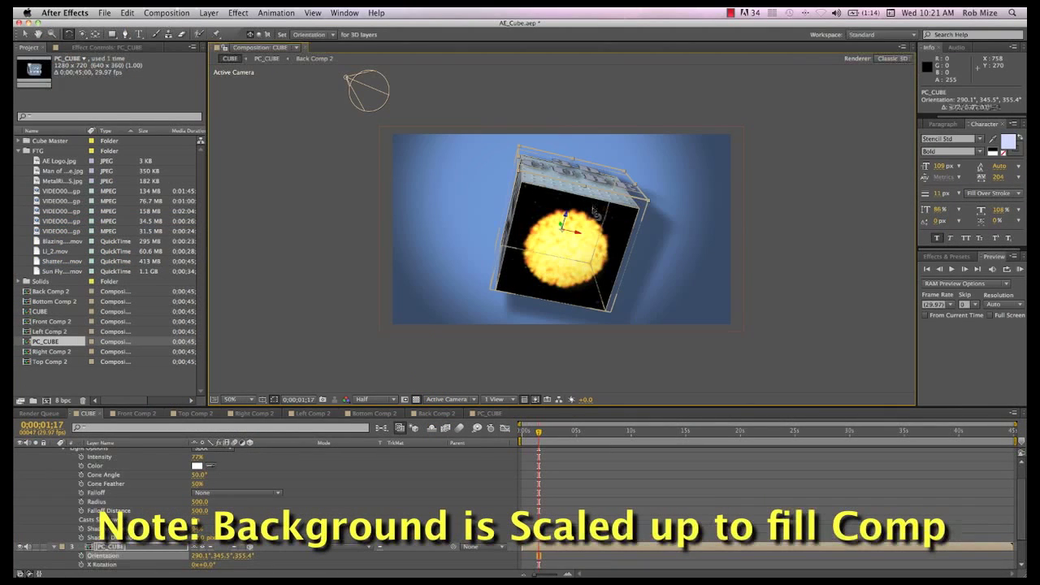
Turn PC_CUBE to 56.6°, 33.3°, 343.5° and set Light 1's Shadow Diffusion to 0 pixels.
{"action": "left_click_drag", "start_coordinate": [569, 244], "coordinate": [592, 239]}
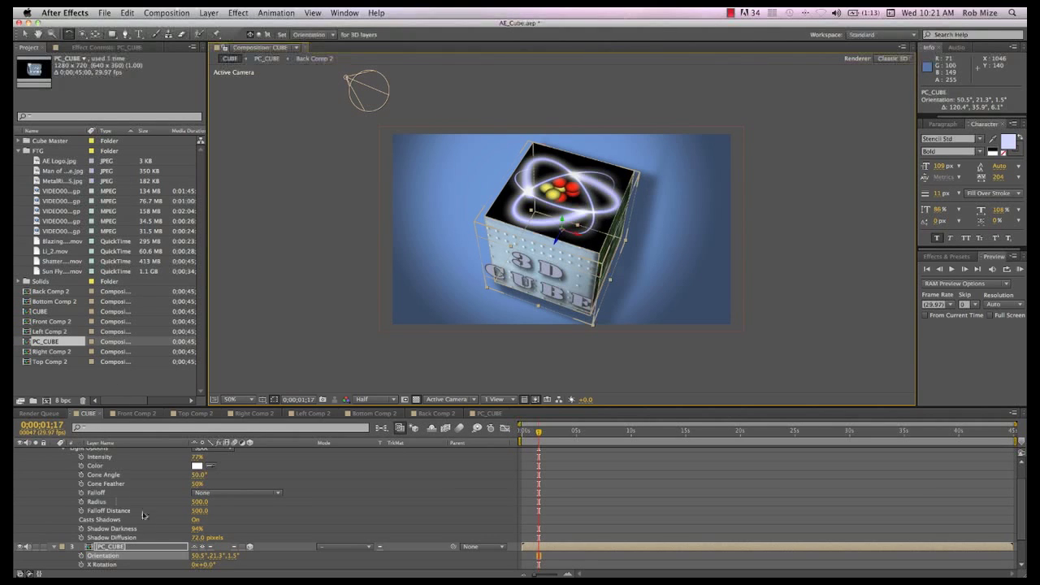
{"action": "scroll", "coordinate": [150, 528], "scroll_direction": "down", "scroll_amount": 2}
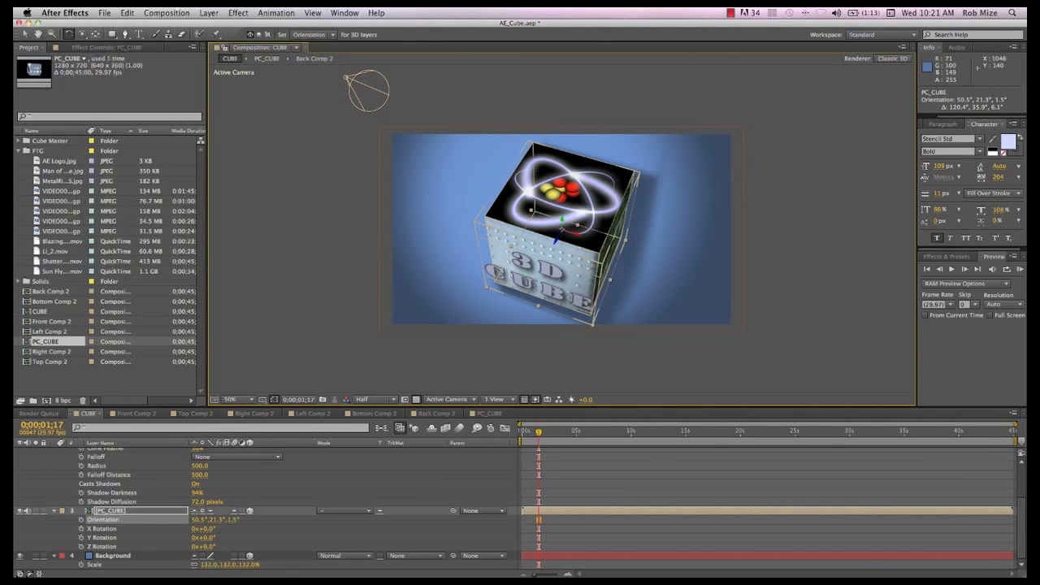
{"action": "key", "text": "super+Tab"}
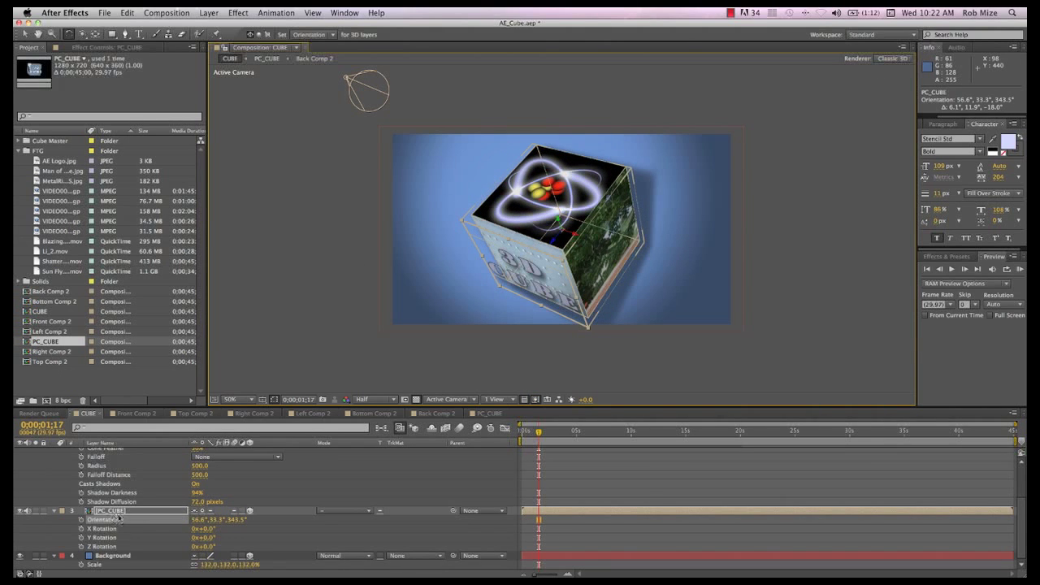
{"action": "scroll", "coordinate": [119, 516], "scroll_direction": "up", "scroll_amount": 4}
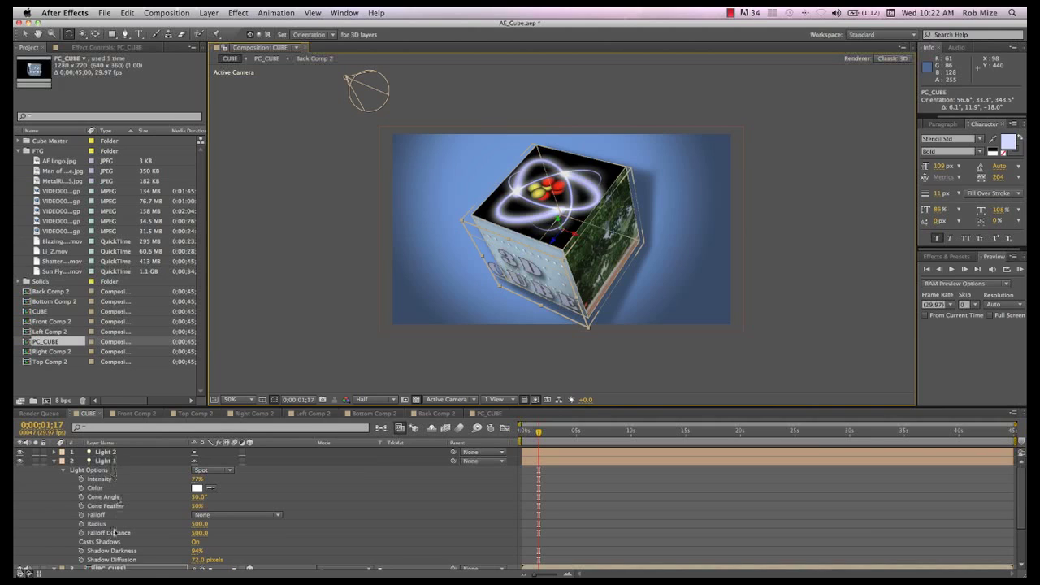
{"action": "left_click", "coordinate": [199, 561]}
{"action": "key", "text": "Return"}
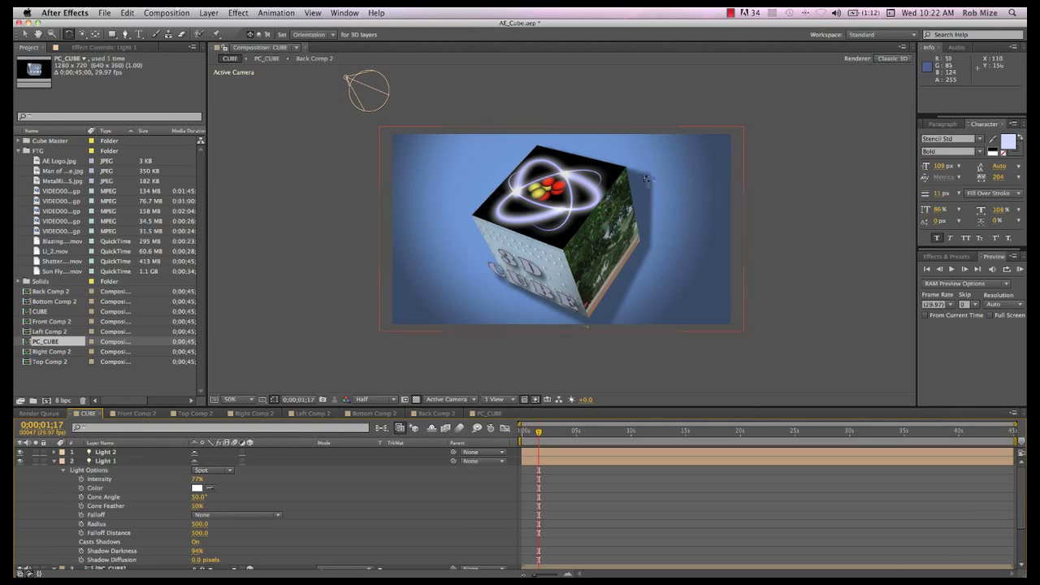
Add a second viewer showing PC_CUBE beside the CUBE viewer, which is locked.
{"action": "left_click", "coordinate": [296, 49]}
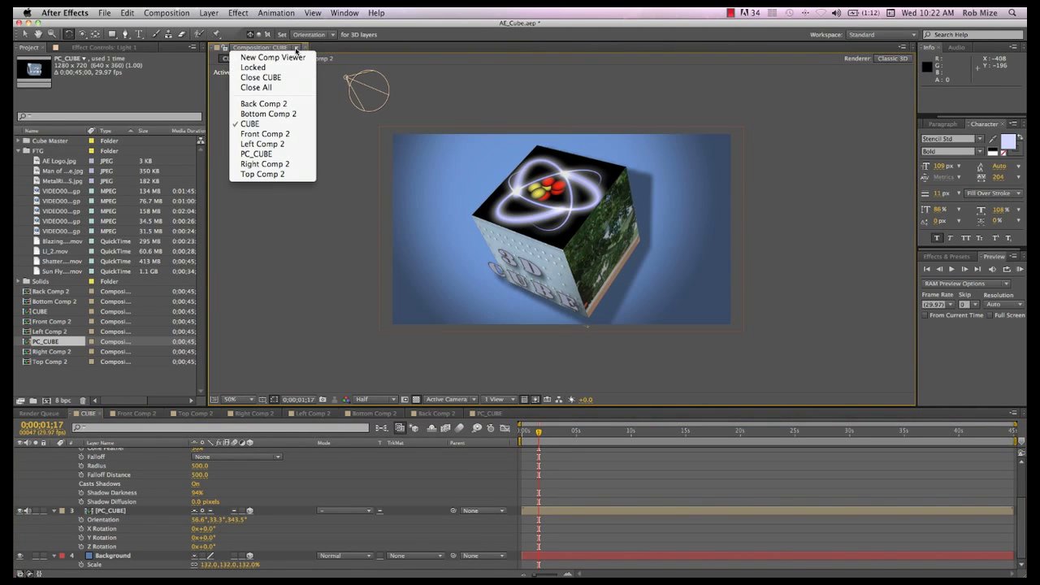
{"action": "left_click", "coordinate": [292, 59]}
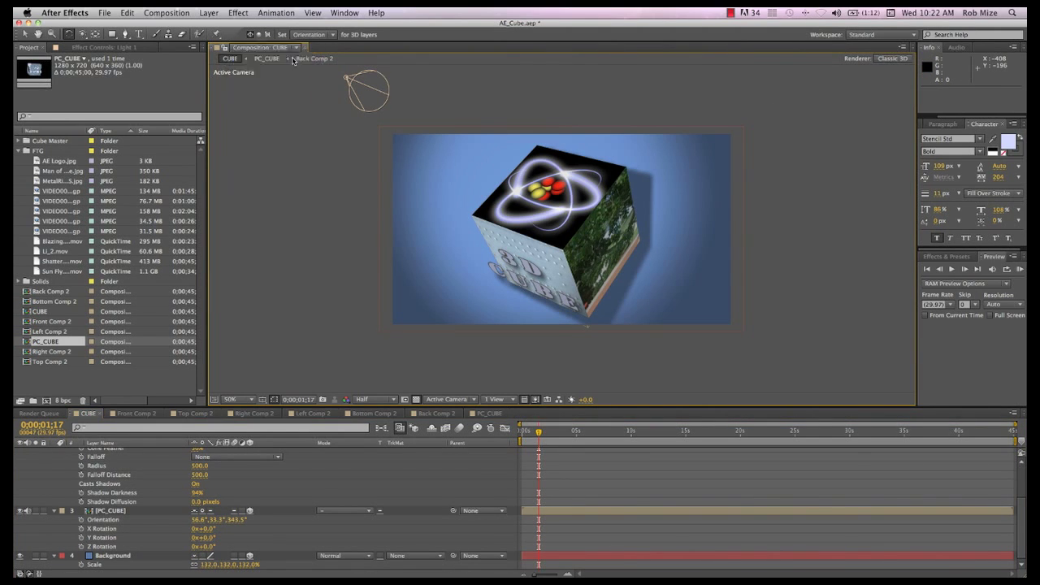
{"action": "left_click", "coordinate": [225, 48]}
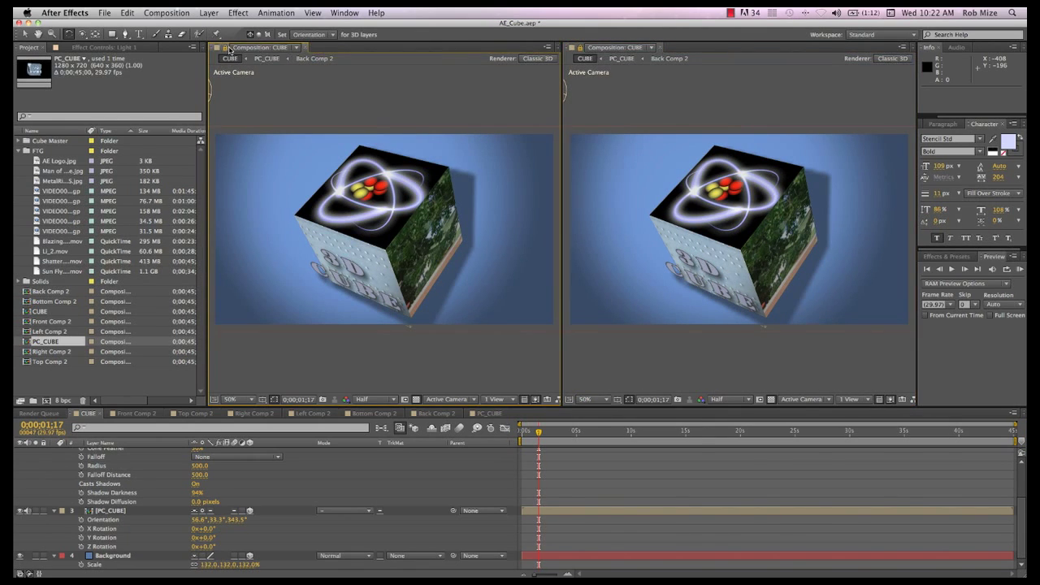
{"action": "left_click", "coordinate": [622, 58]}
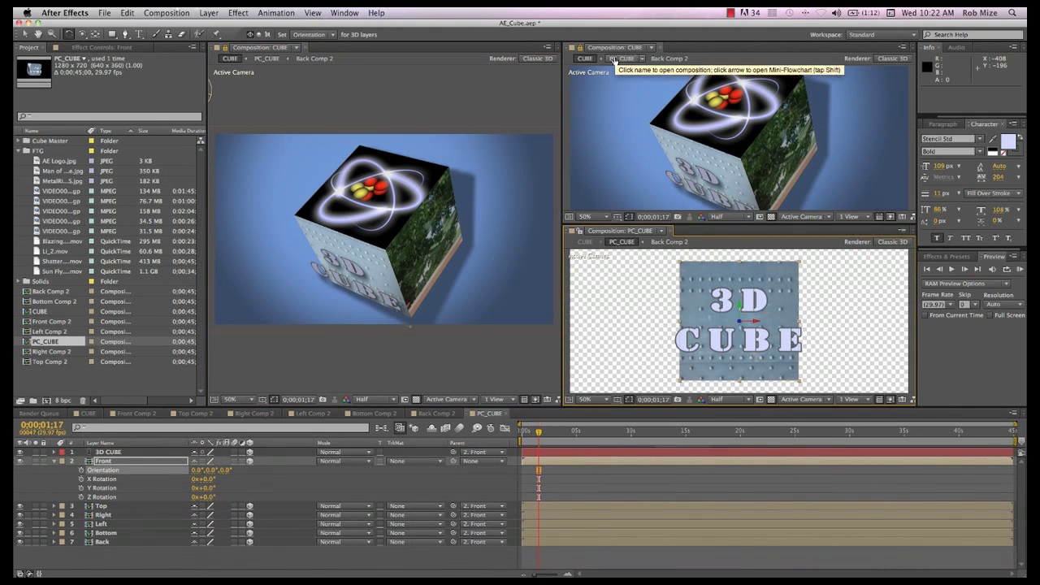
{"action": "left_click", "coordinate": [662, 48]}
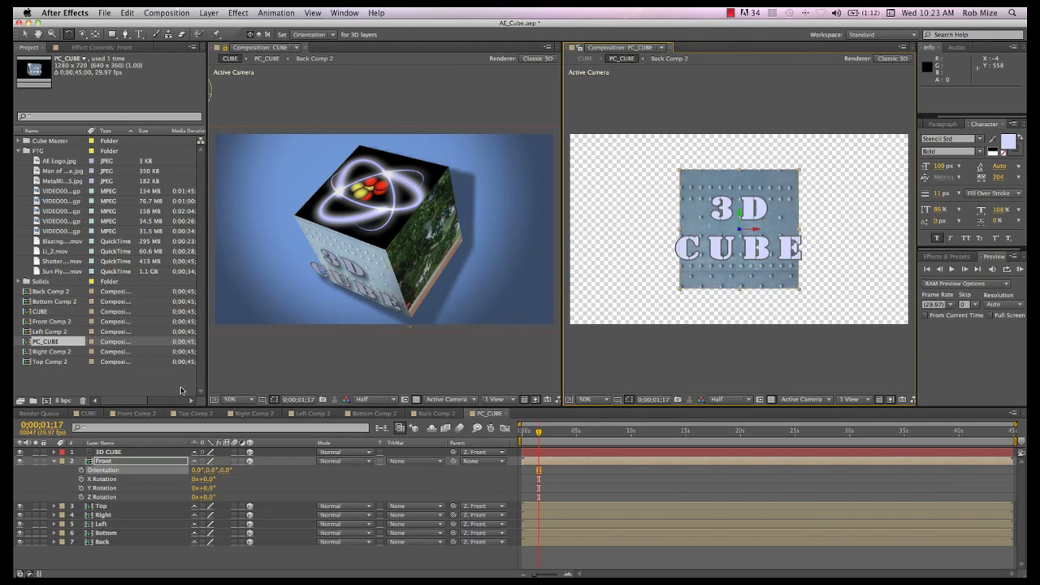
Select all seven cube layers and turn their Casts Shadows off.
{"action": "left_click", "coordinate": [113, 453]}
{"action": "left_click", "coordinate": [111, 462]}
{"action": "key", "text": "r"}
{"action": "left_click", "coordinate": [109, 534]}
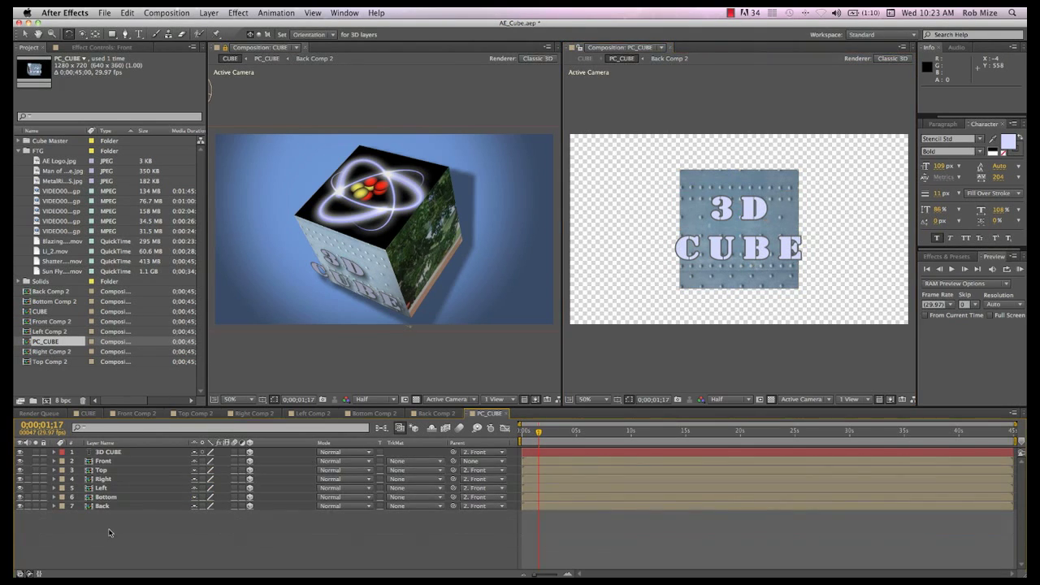
{"action": "left_click_drag", "start_coordinate": [108, 535], "coordinate": [139, 449]}
{"action": "key", "text": "a"}
{"action": "key", "text": "a"}
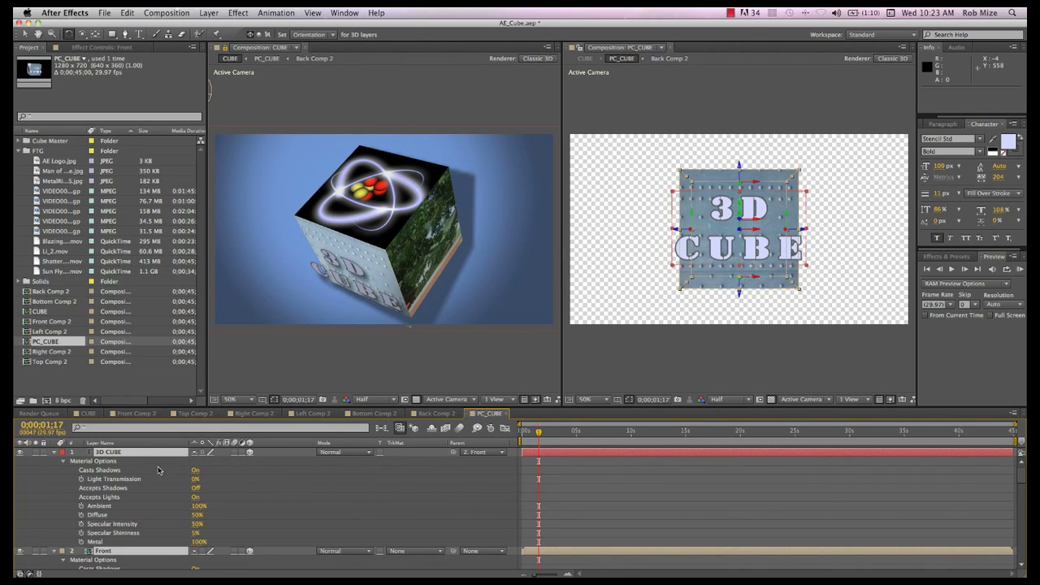
{"action": "left_click", "coordinate": [195, 471]}
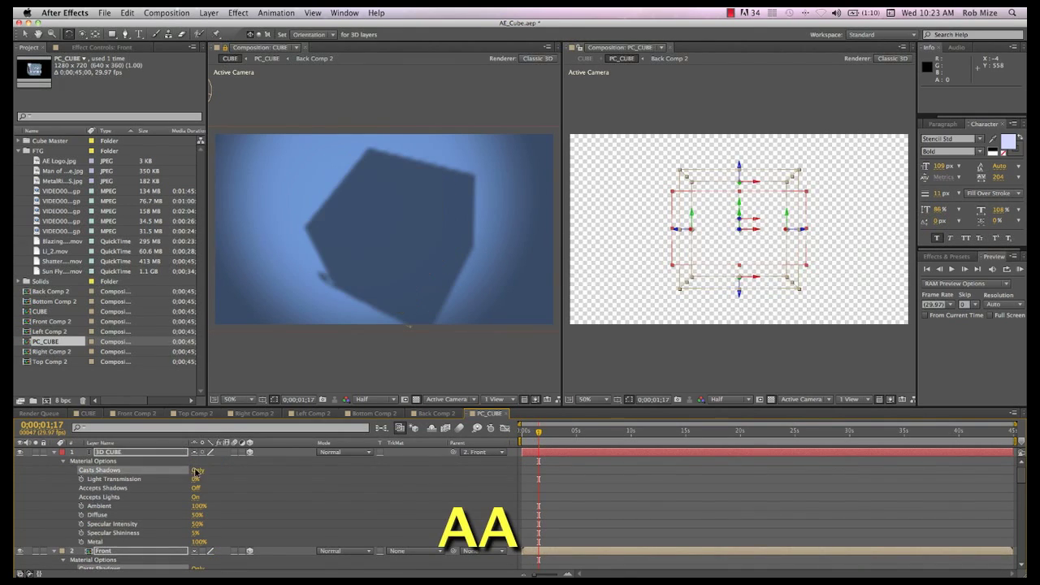
{"action": "left_click", "coordinate": [195, 472]}
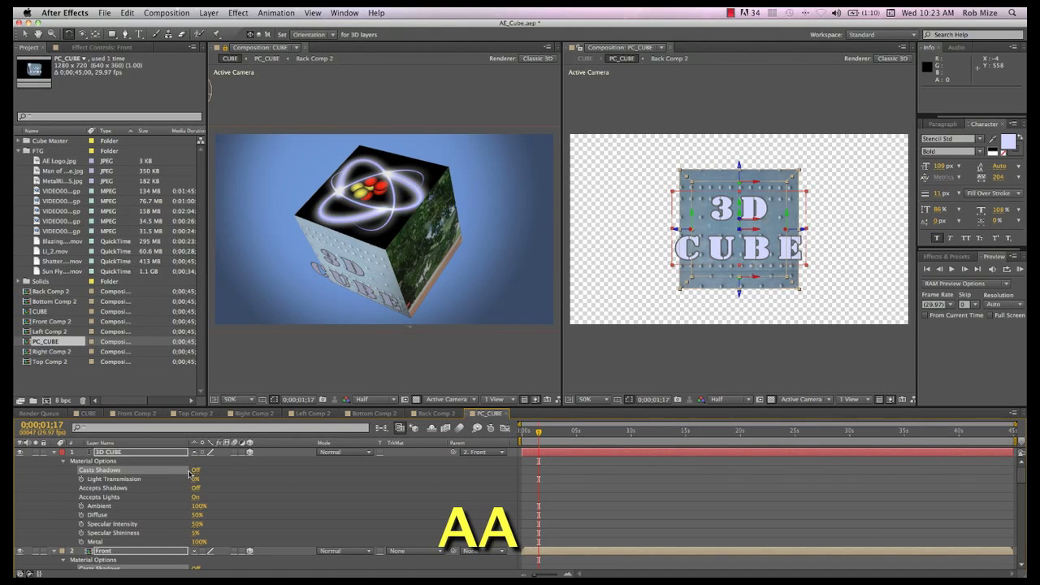
{"action": "key", "text": "a"}
{"action": "key", "text": "a"}
Duplicate the seven layers below the originals, with label None and Casts Shadows set to Only.
{"action": "key", "text": "super+d"}
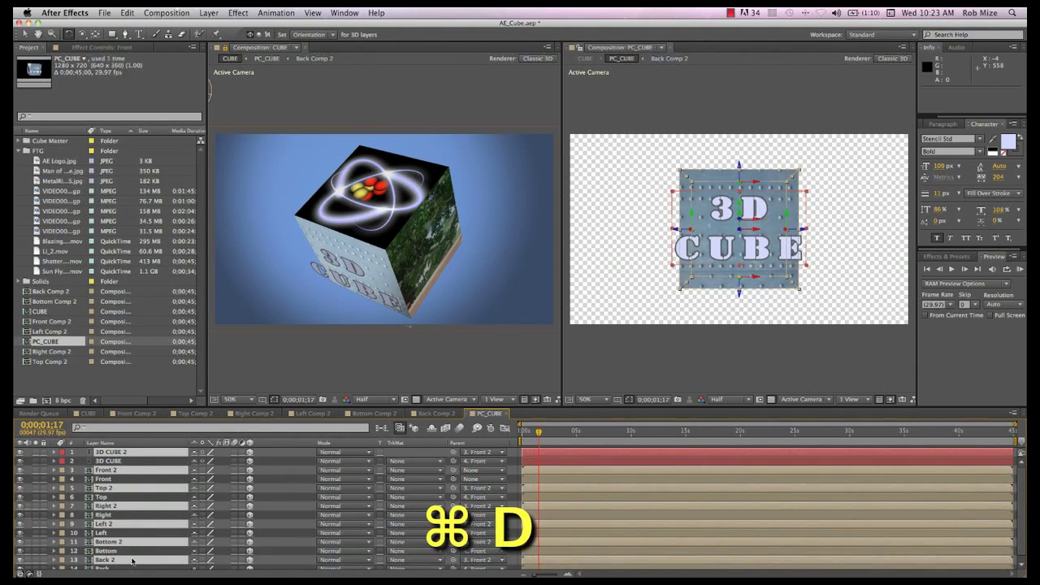
{"action": "left_click_drag", "start_coordinate": [132, 561], "coordinate": [130, 571]}
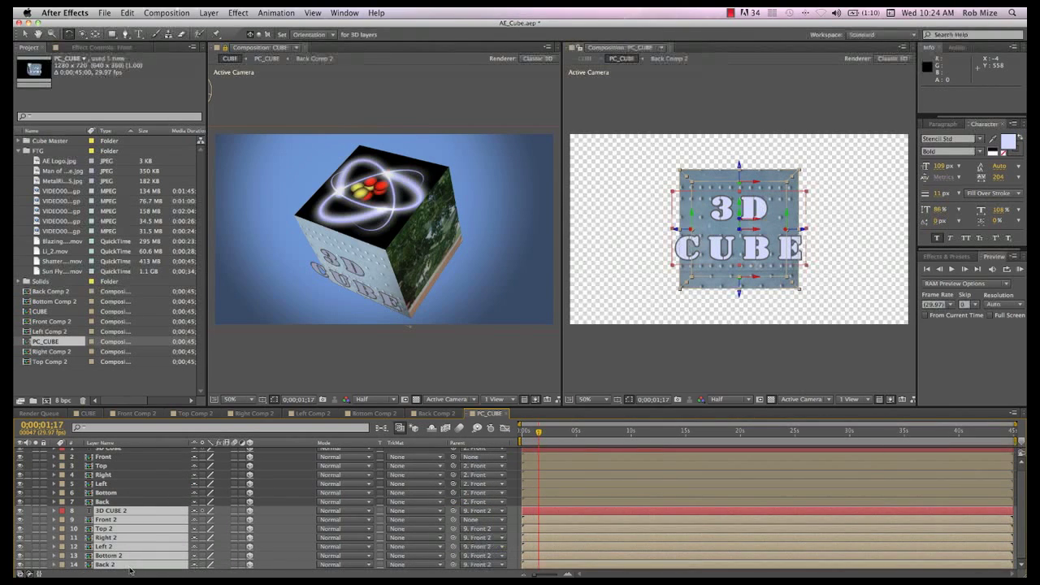
{"action": "left_click", "coordinate": [61, 514]}
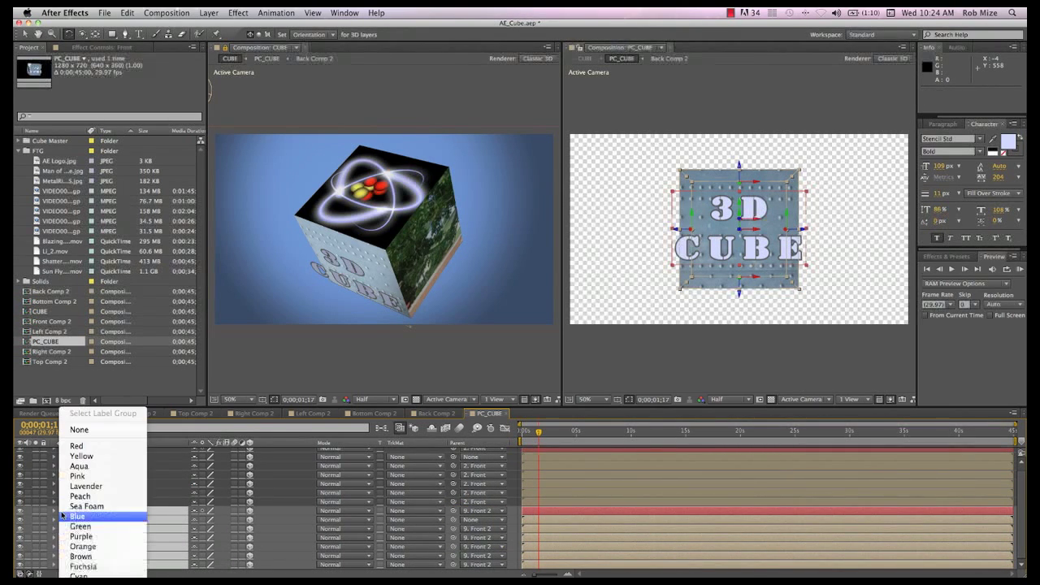
{"action": "left_click", "coordinate": [77, 432]}
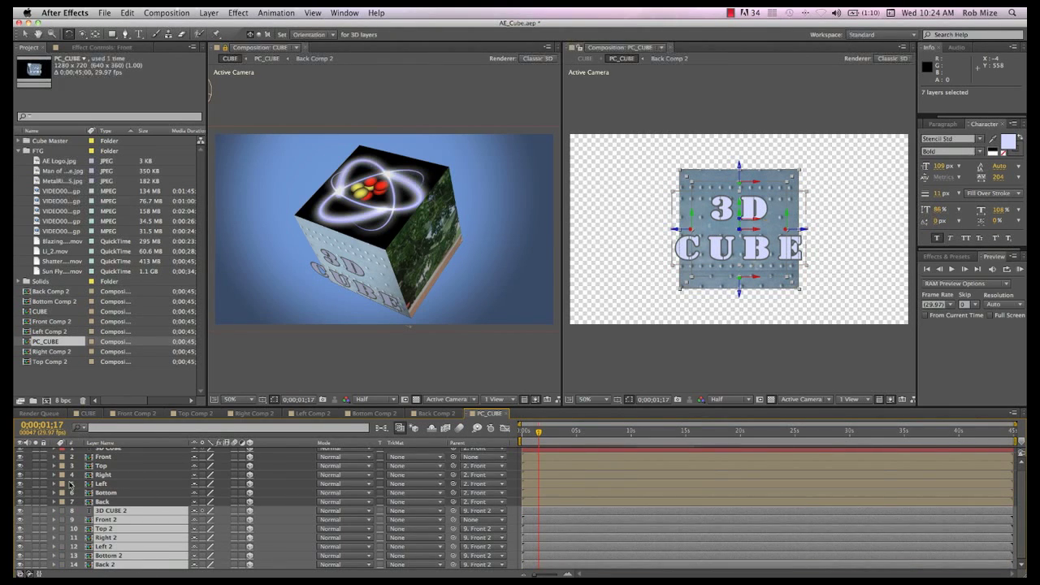
{"action": "key", "text": "a"}
{"action": "key", "text": "a"}
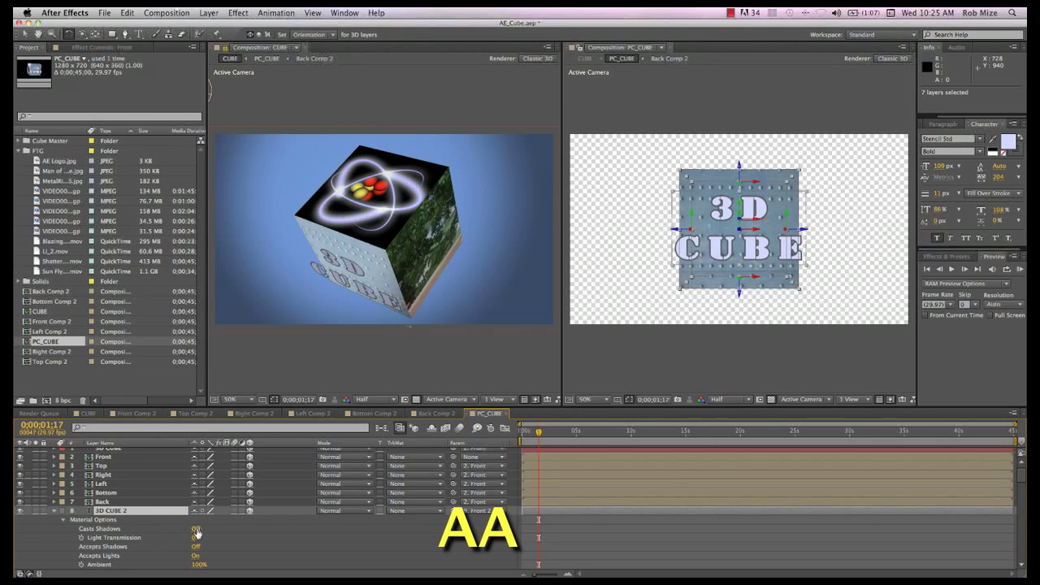
{"action": "left_click", "coordinate": [196, 530]}
{"action": "left_click", "coordinate": [196, 530]}
{"action": "key", "text": "a"}
{"action": "key", "text": "a"}
{"action": "right_click", "coordinate": [80, 492]}
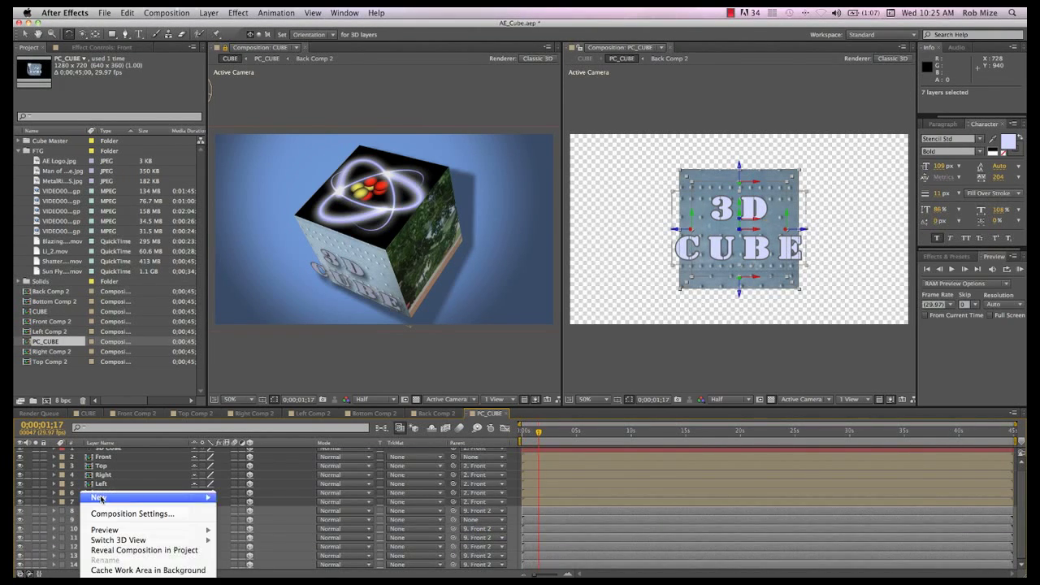
Add an adjustment layer above the shadow-only copies and apply Fast Blur (35.0) to it.
{"action": "mouse_move", "coordinate": [100, 497]}
{"action": "left_click", "coordinate": [244, 574]}
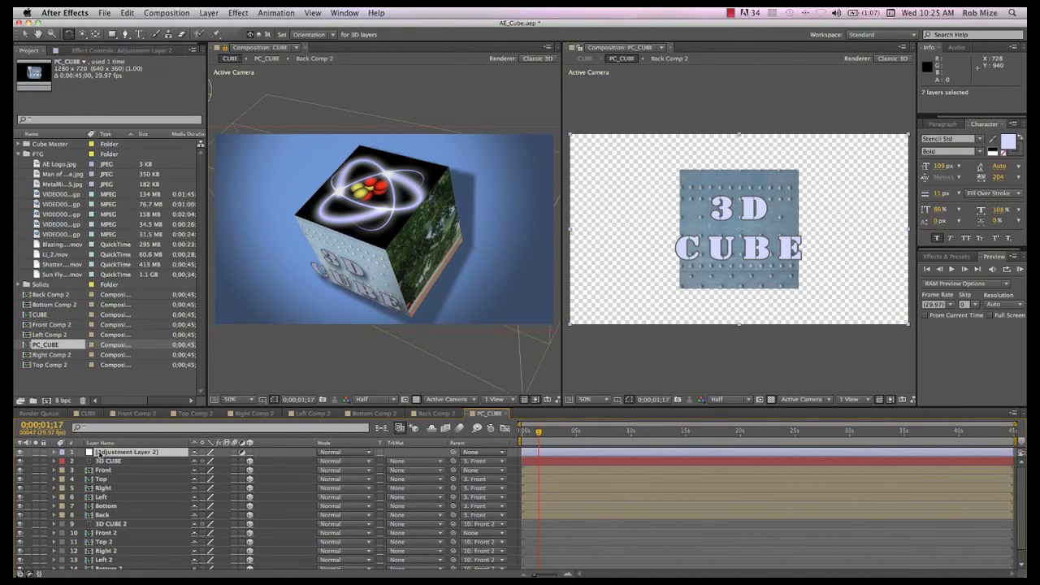
{"action": "left_click_drag", "start_coordinate": [97, 452], "coordinate": [106, 525]}
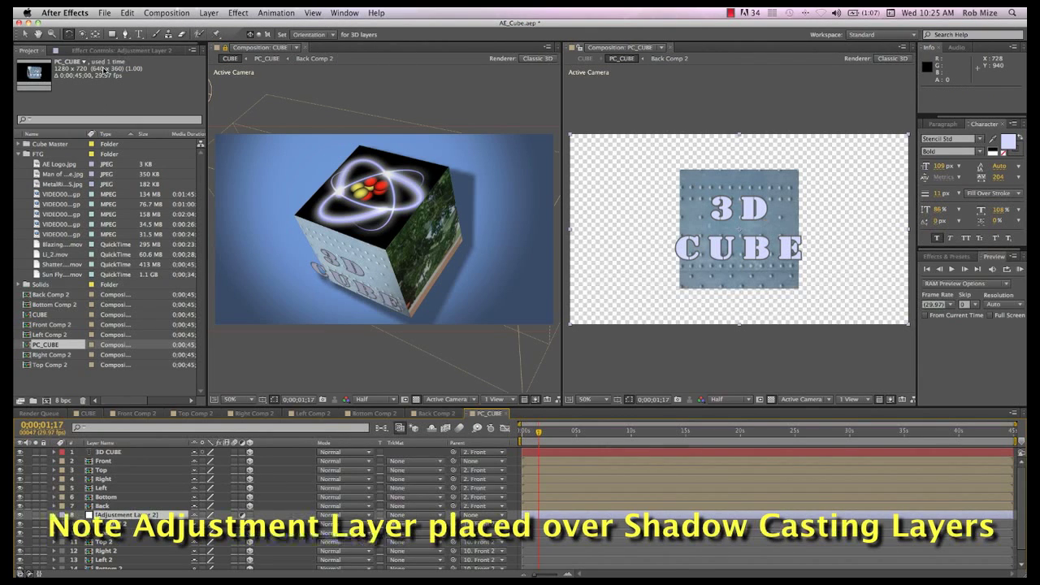
{"action": "left_click", "coordinate": [104, 50]}
{"action": "right_click", "coordinate": [102, 140]}
{"action": "mouse_move", "coordinate": [169, 207]}
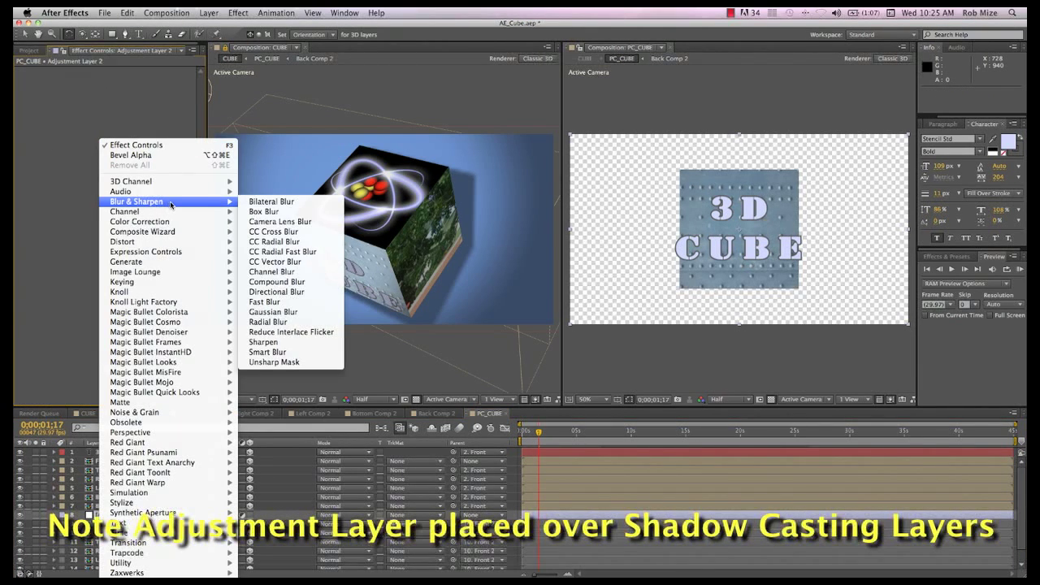
{"action": "left_click", "coordinate": [268, 307]}
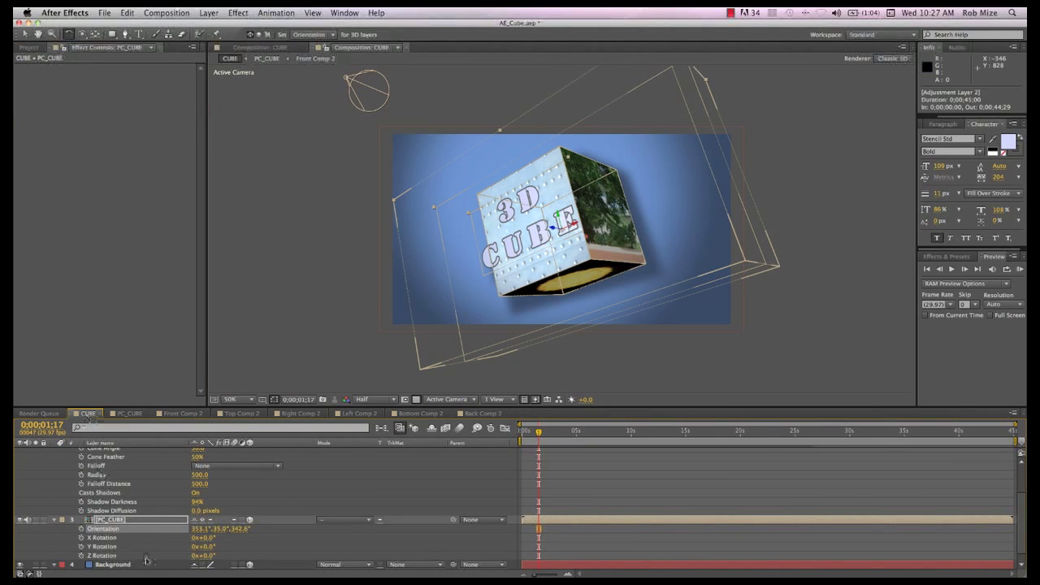
Turn PC_CUBE to 40.8°, 343.2°, 16.8° so its 3D CUBE face points forward.
{"action": "left_click_drag", "start_coordinate": [527, 215], "coordinate": [543, 311]}
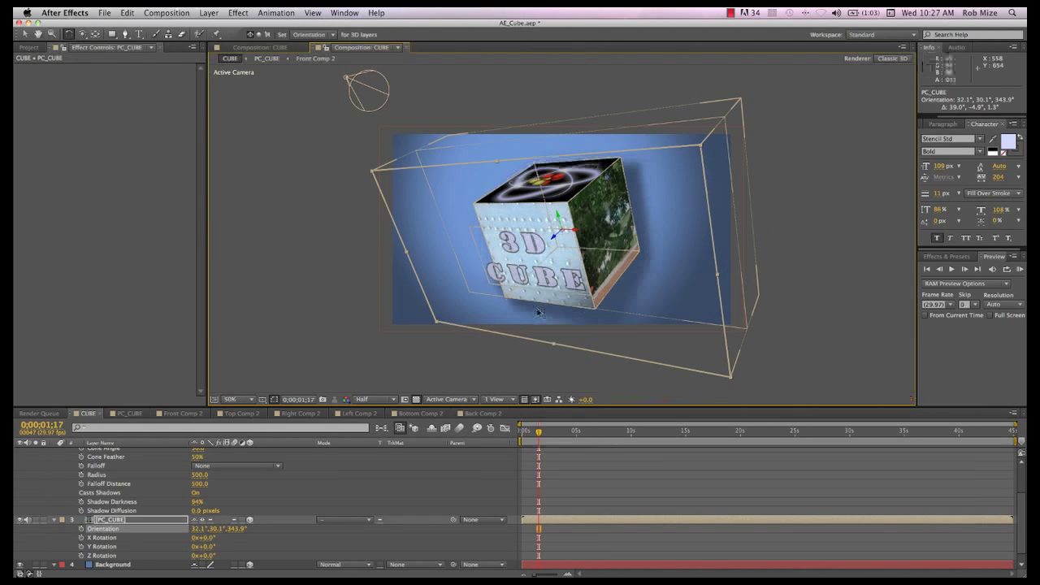
{"action": "mouse_move", "coordinate": [517, 258]}
{"action": "left_mouse_down"}
{"action": "mouse_move", "coordinate": [541, 262]}
{"action": "mouse_move", "coordinate": [529, 260]}
{"action": "left_mouse_up"}
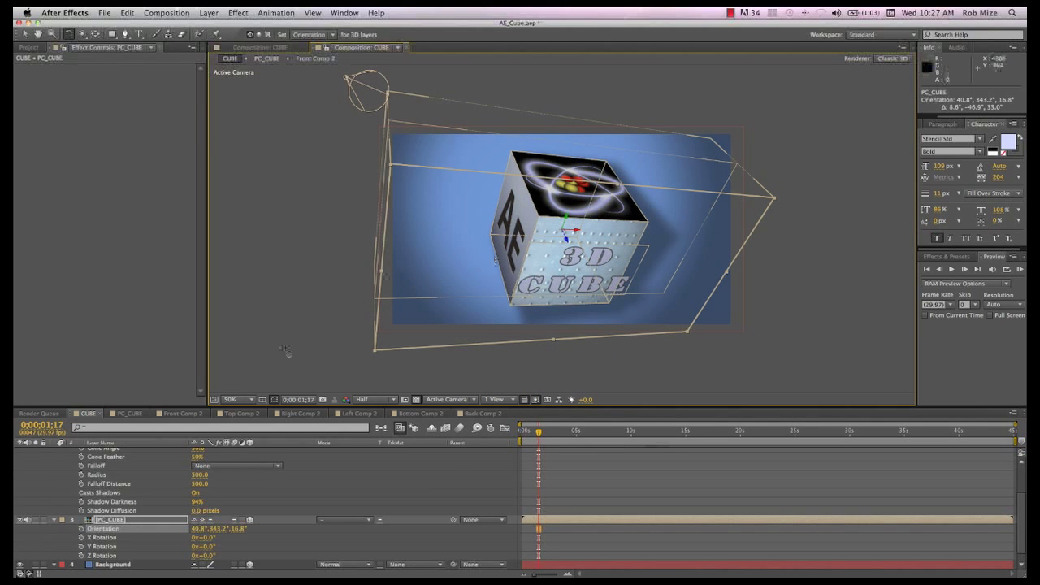